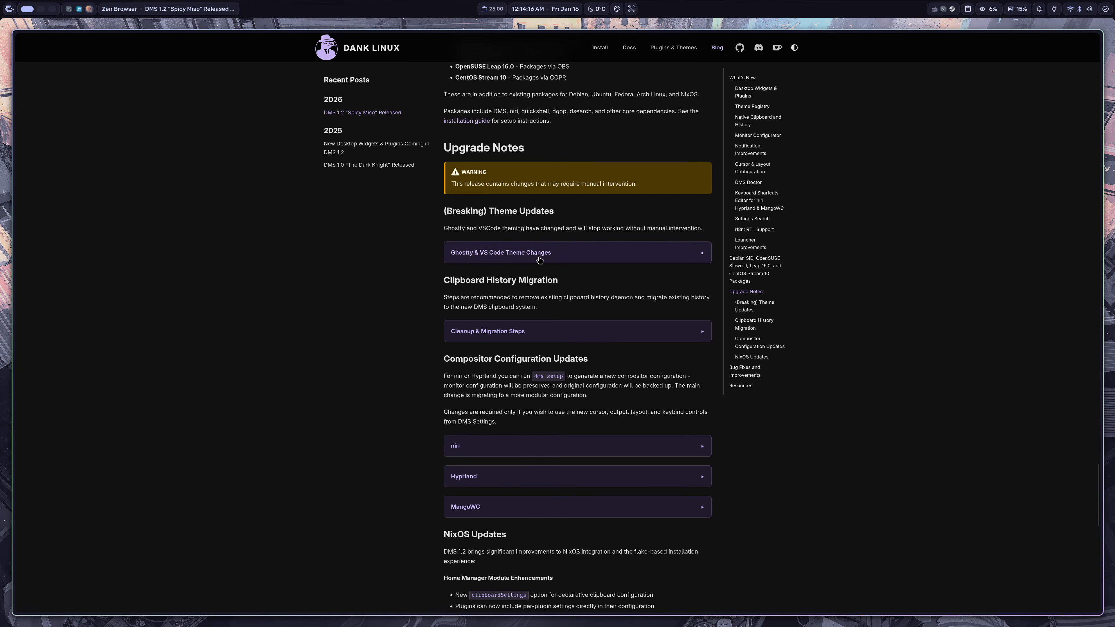
Step: Read the upgrade notes, NixOS updates and bug fix sections of the DMS 1.2 release post
scroll(518, 347, down, 4)
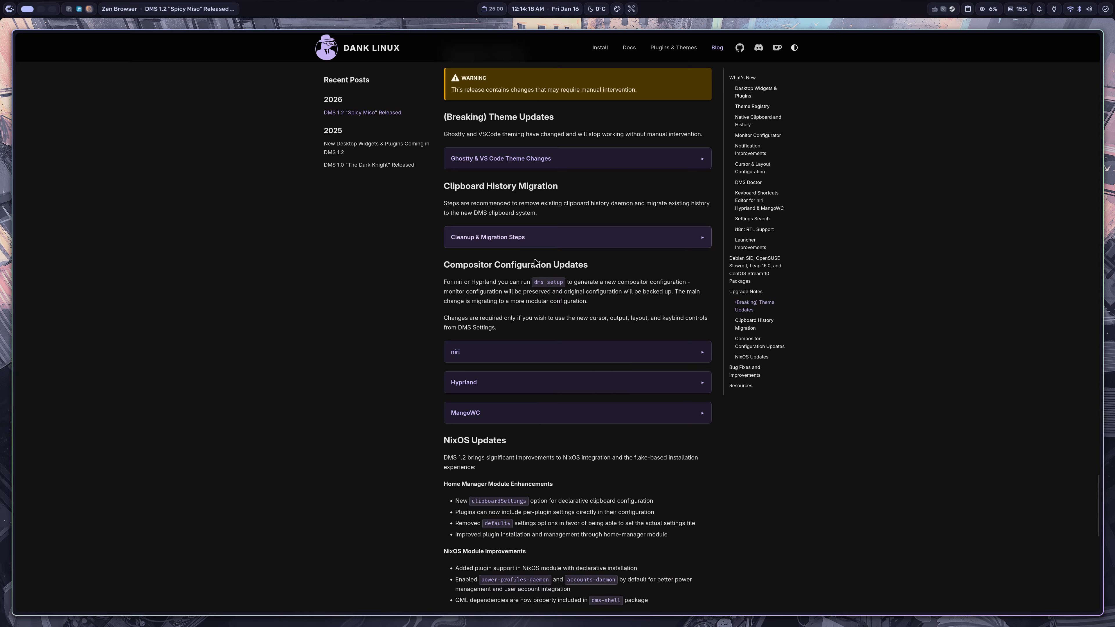
scroll(518, 348, down, 8)
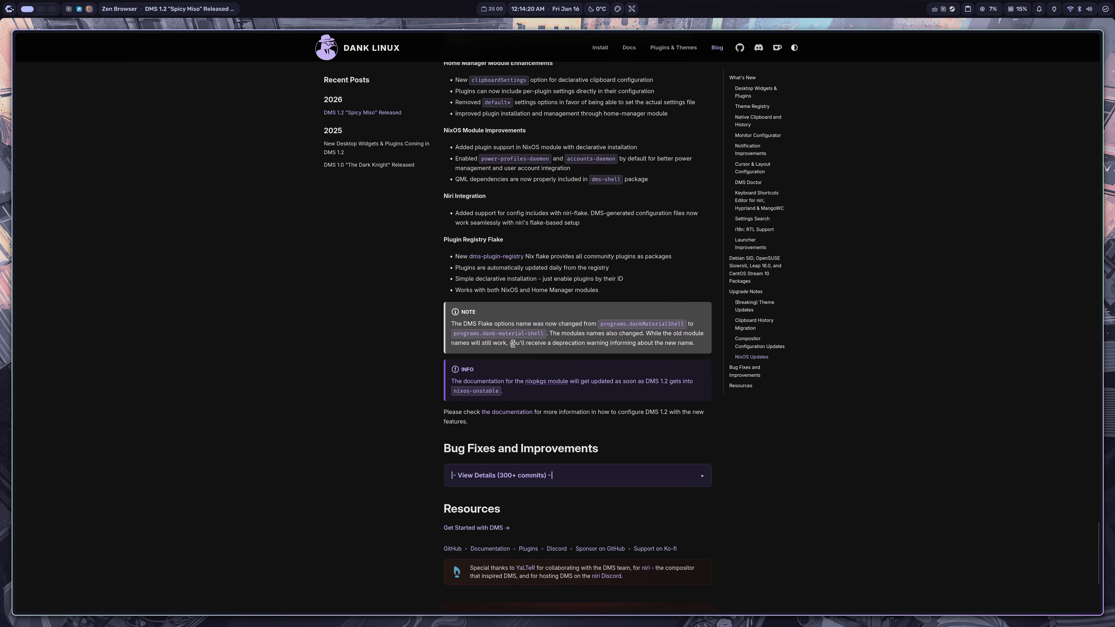
scroll(623, 273, up, 10)
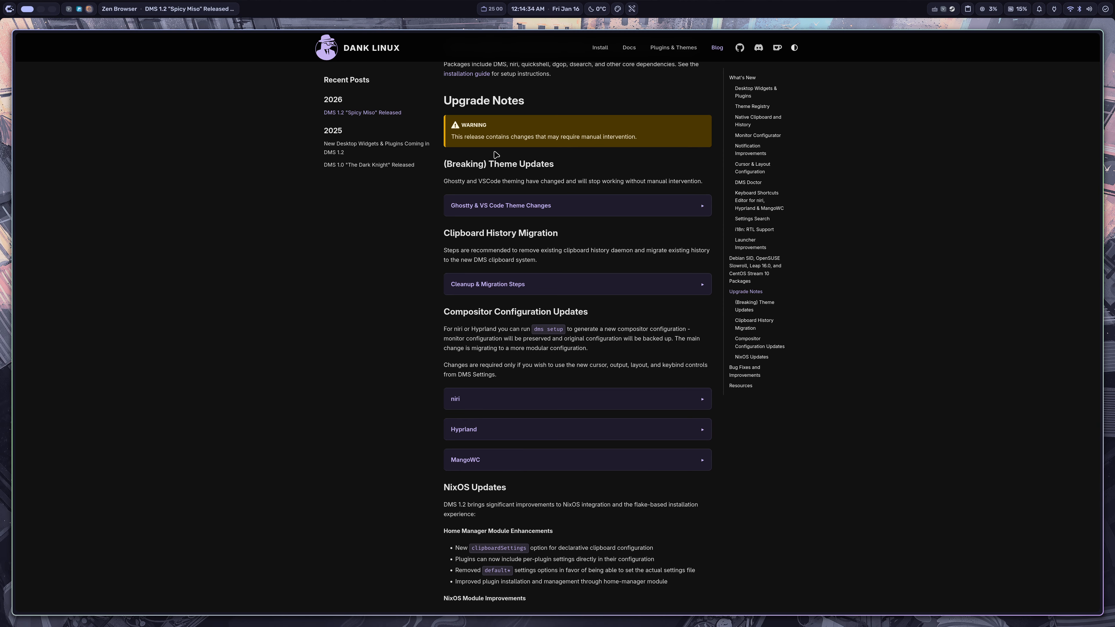
Step: Switch to the second workspace and open the Theme & Colors page of the DMS settings
key(super+2)
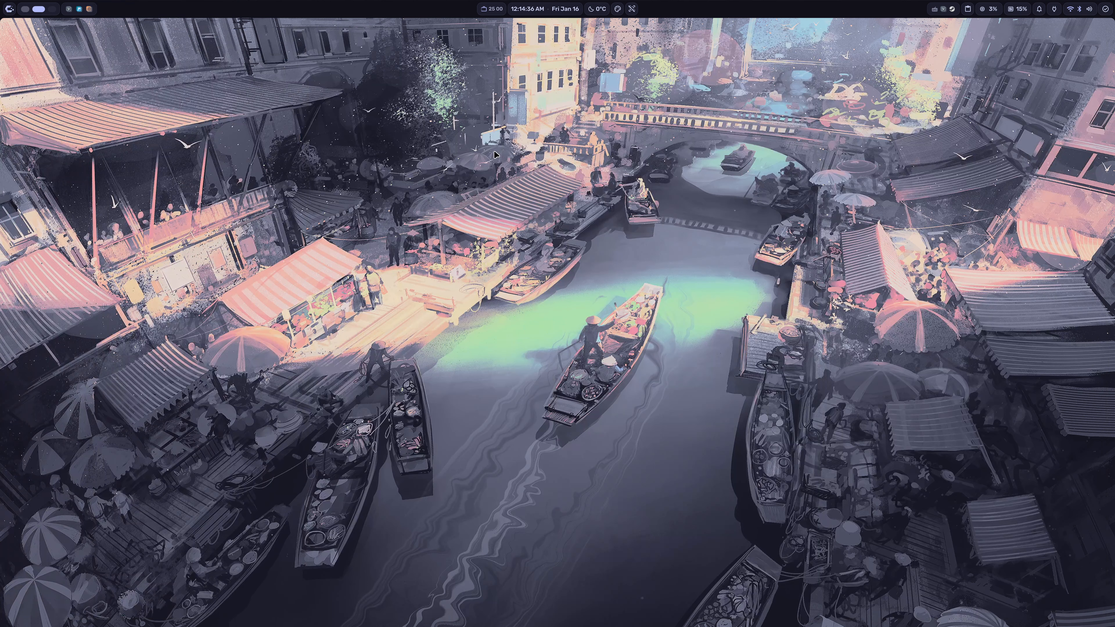
key(super+comma)
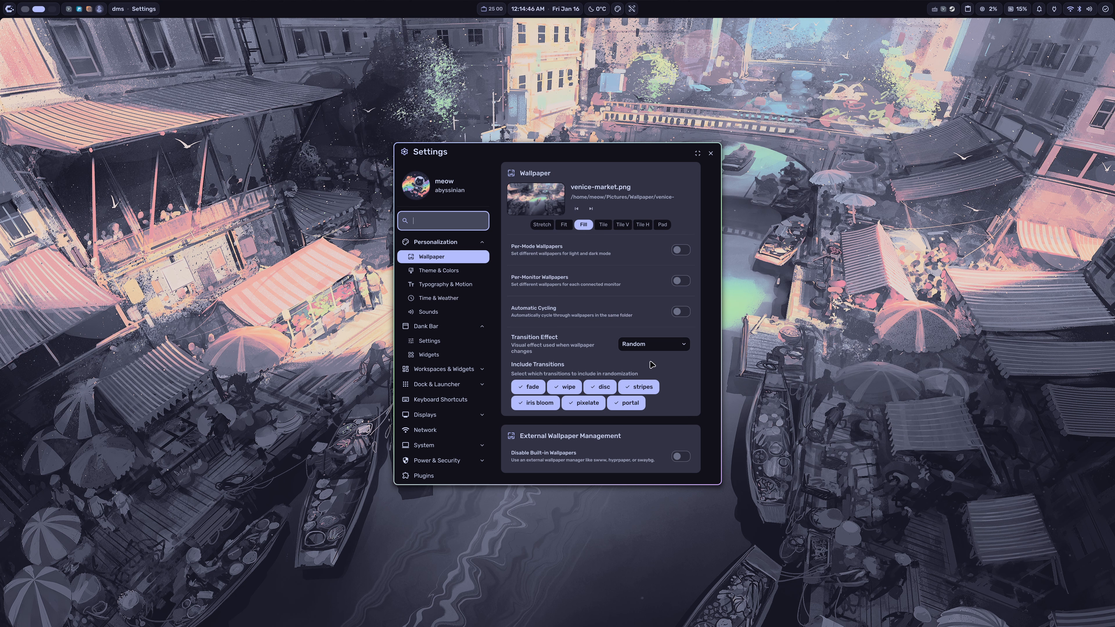
click(449, 272)
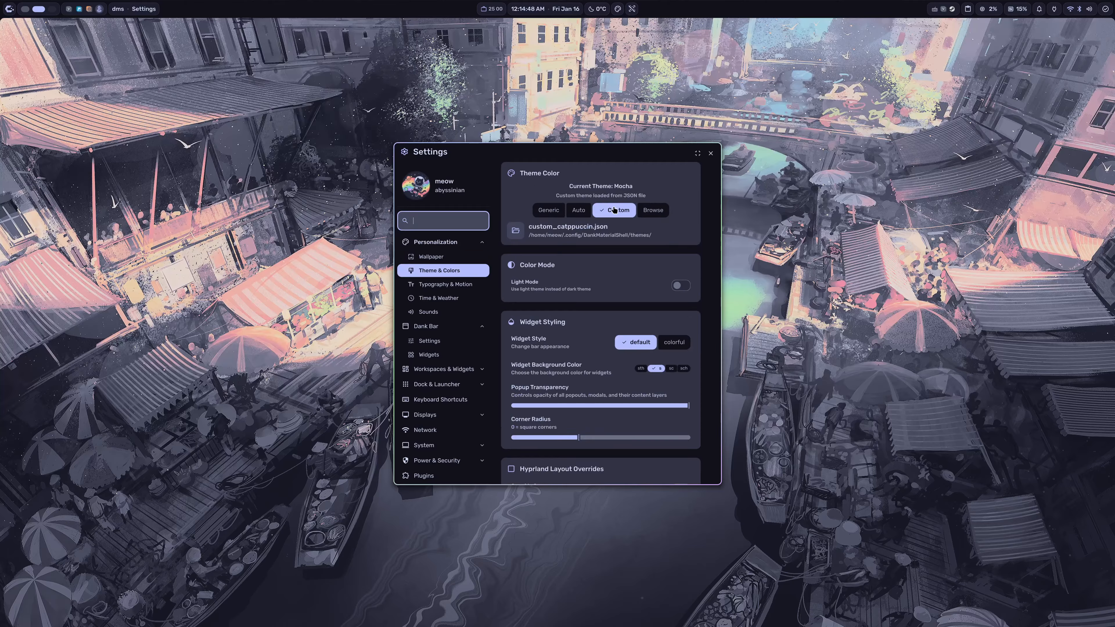
Step: Examine the Applications and Cursor Theme options, including the cursor configuration setup notice
scroll(560, 258, down, 5)
scroll(560, 259, down, 7)
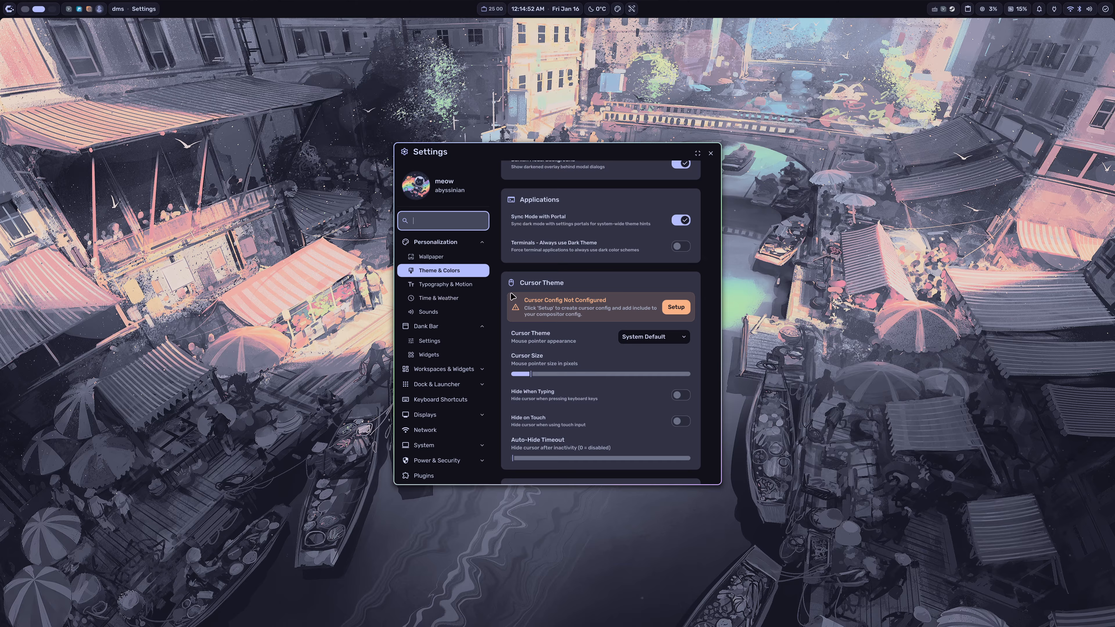
scroll(552, 287, down, 1)
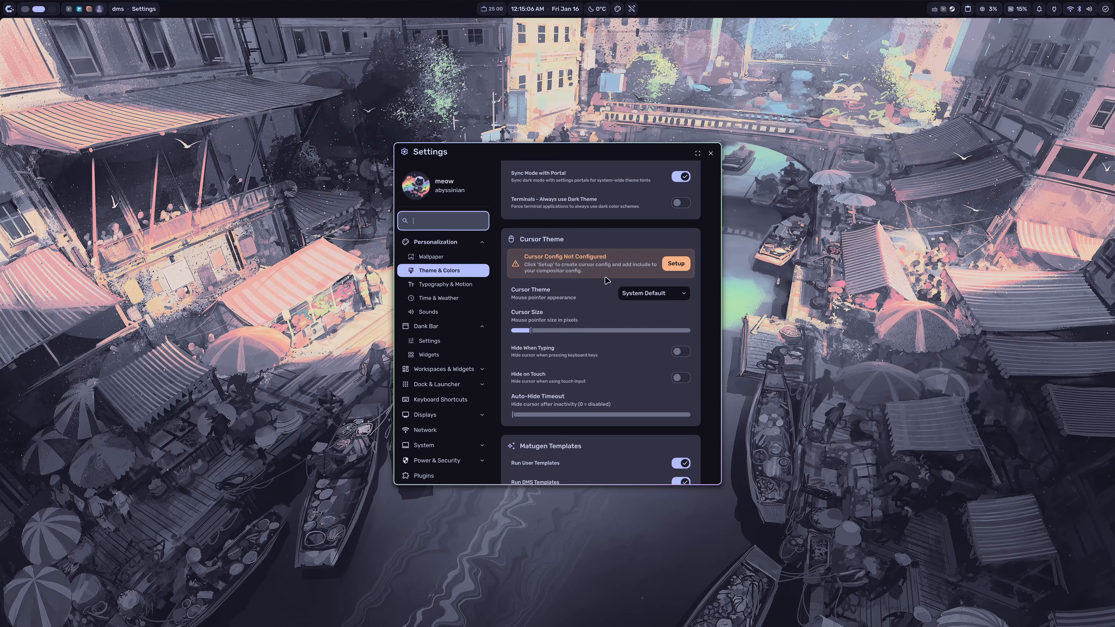
drag(678, 271, 666, 205)
Step: Review the Matugen template toggles, the icon theme choice and the system app theming options
scroll(640, 280, down, 3)
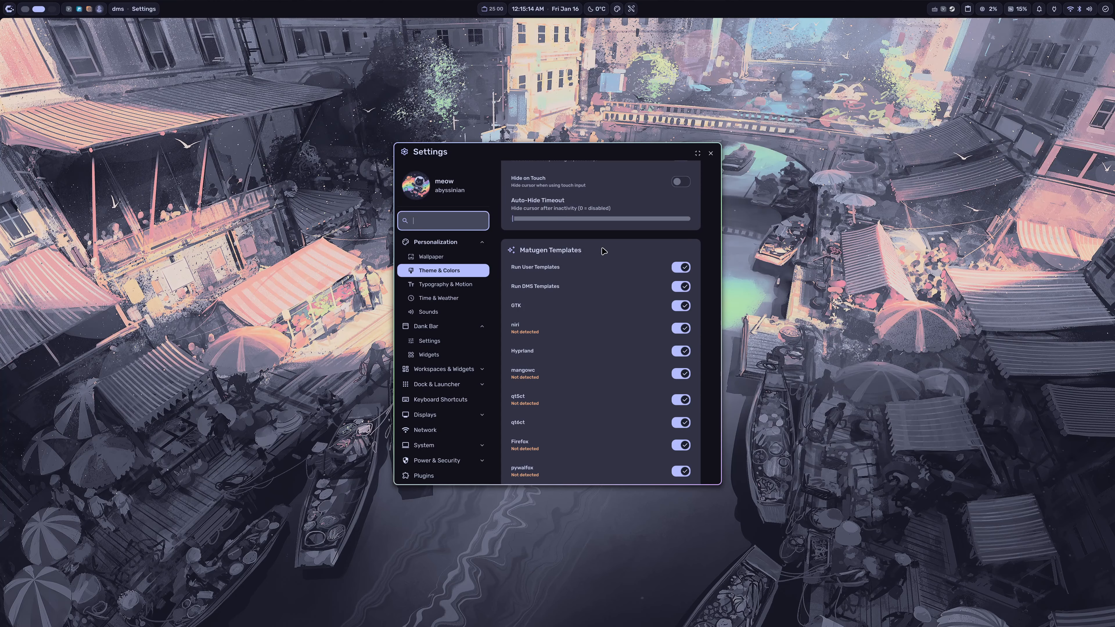
scroll(574, 255, down, 5)
scroll(585, 260, down, 1)
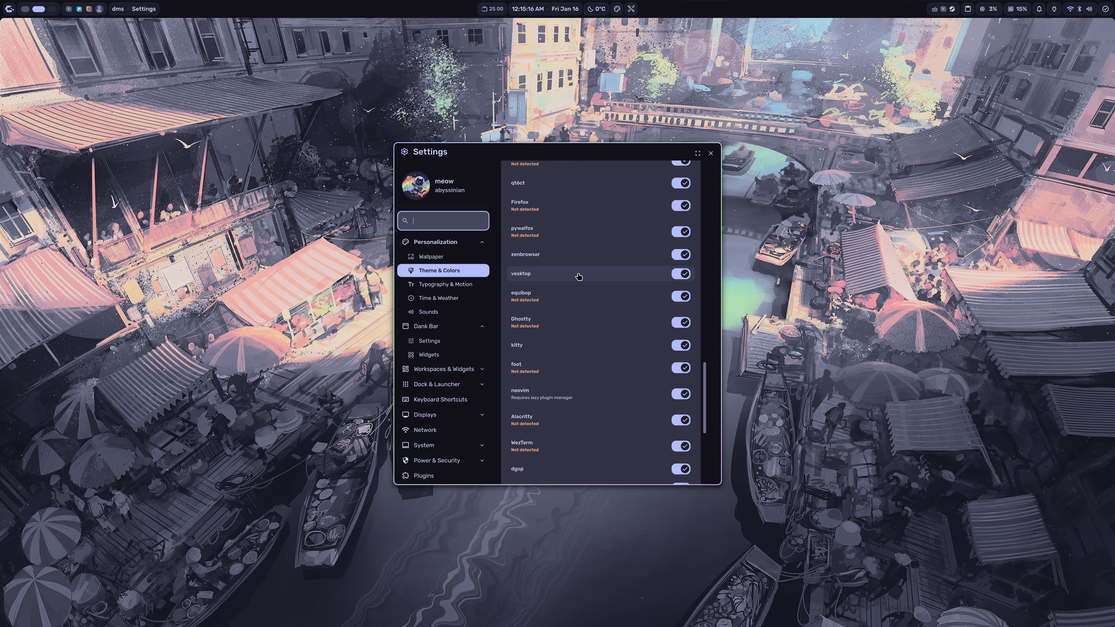
scroll(576, 288, up, 3)
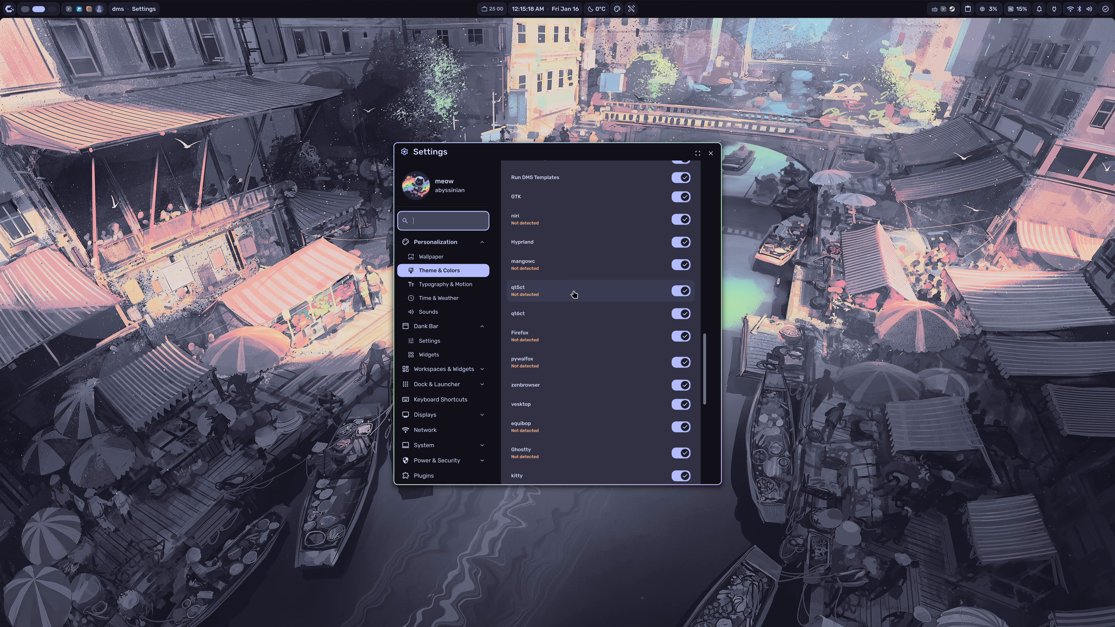
scroll(575, 293, down, 5)
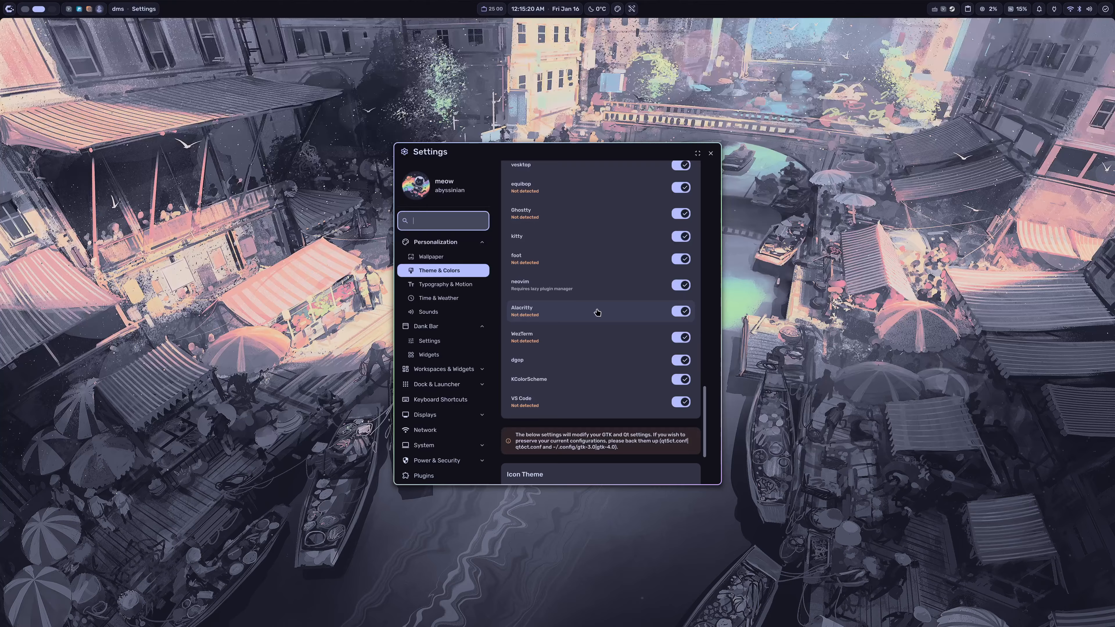
scroll(586, 336, up, 1)
scroll(586, 336, down, 3)
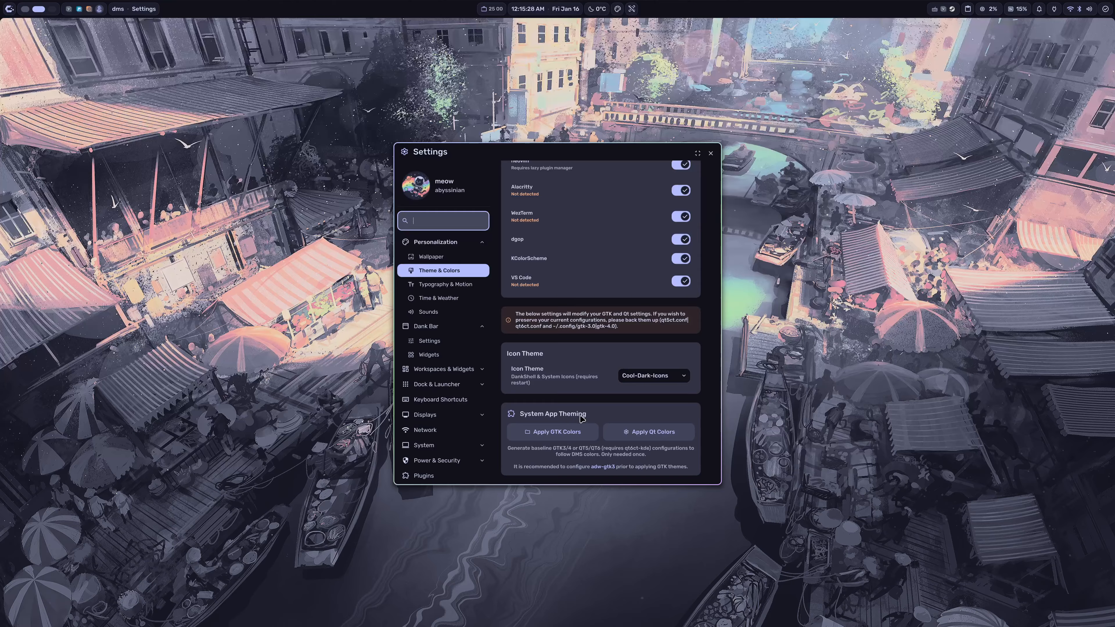
scroll(576, 270, up, 4)
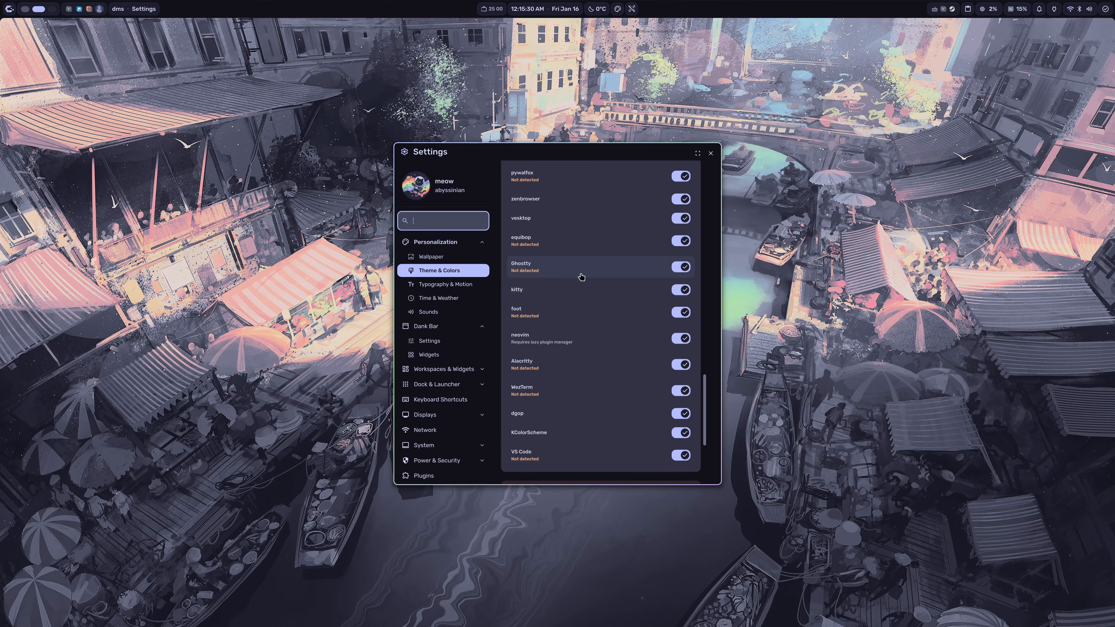
scroll(582, 261, down, 2)
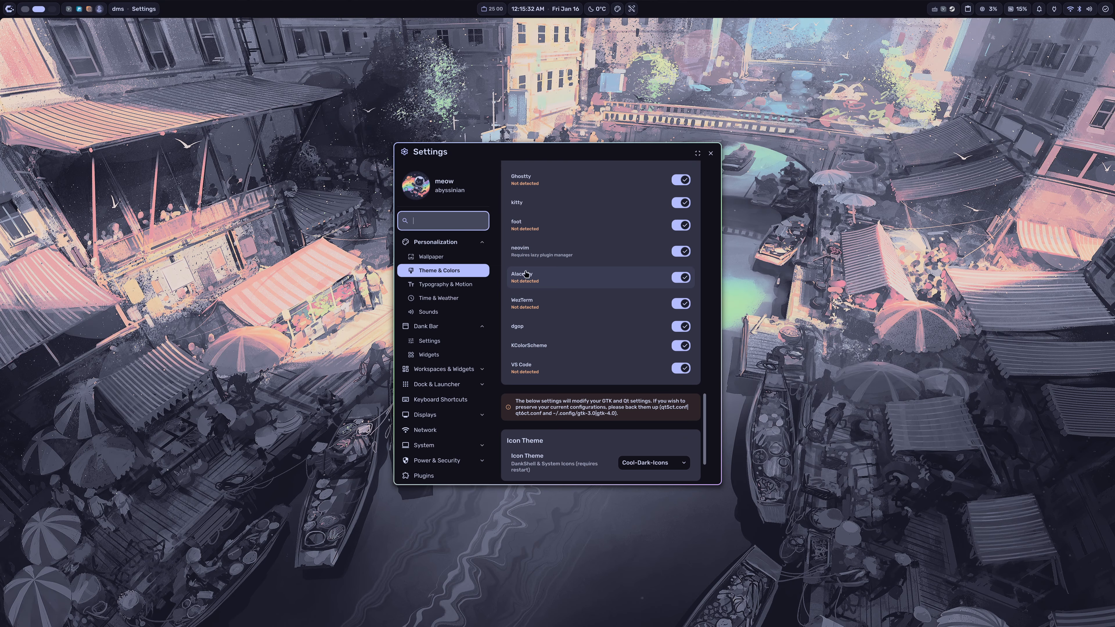
Step: Look through the Typography & Motion, Time & Weather and Sounds settings pages
click(447, 288)
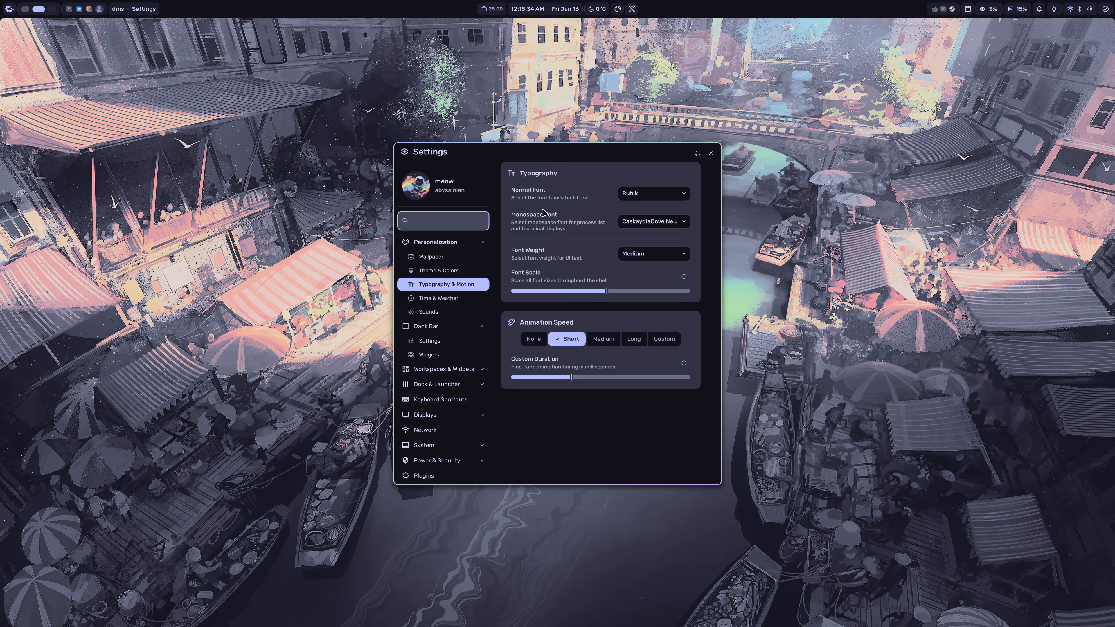
click(464, 299)
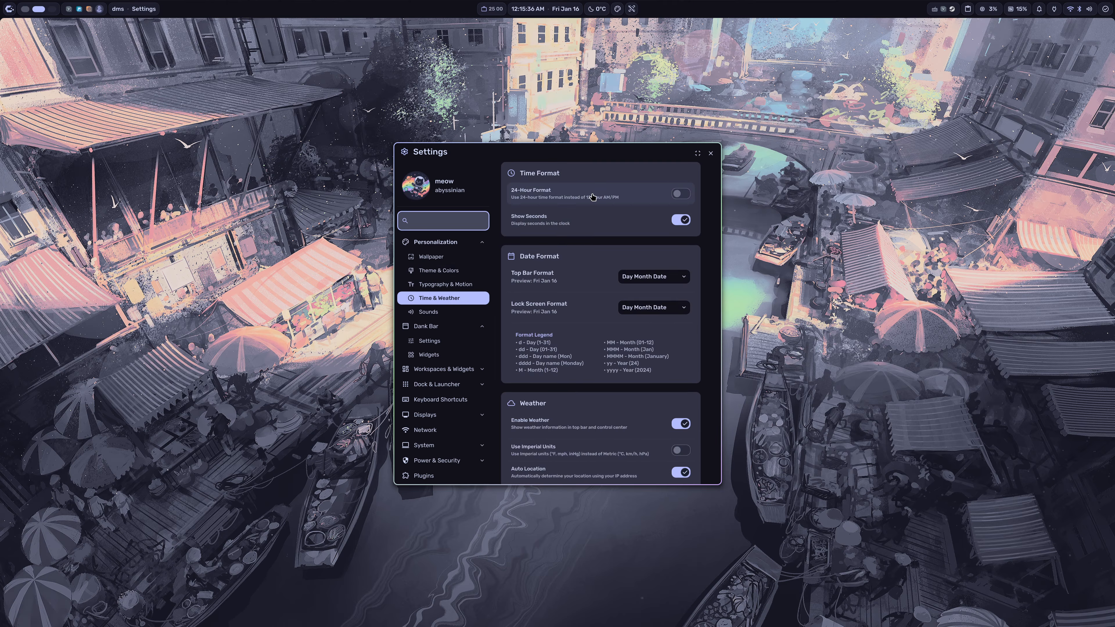
scroll(556, 285, down, 3)
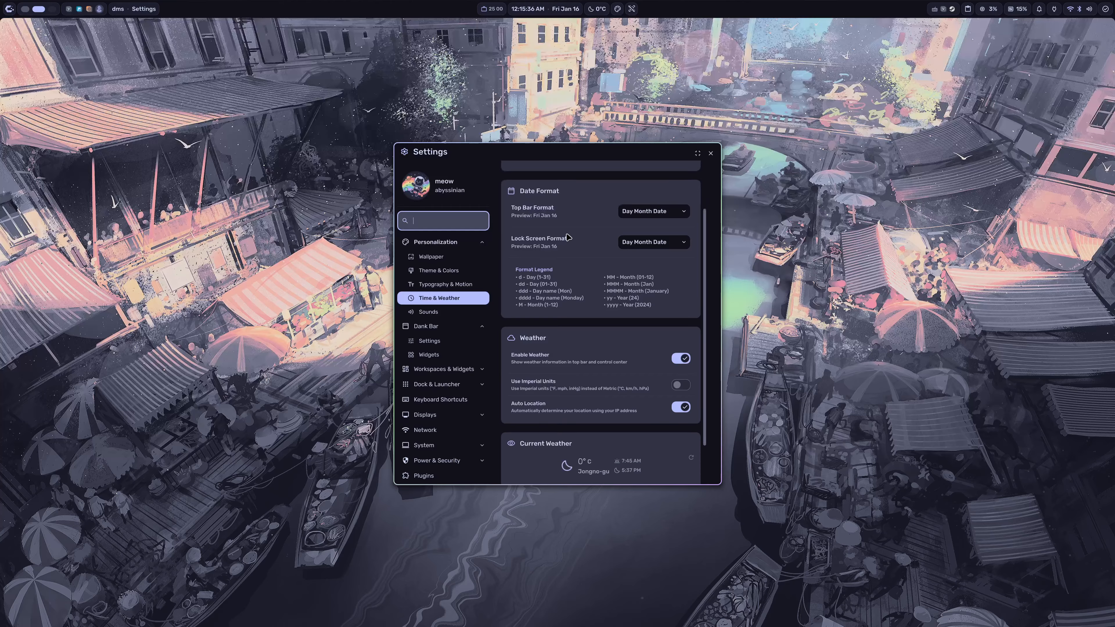
click(453, 313)
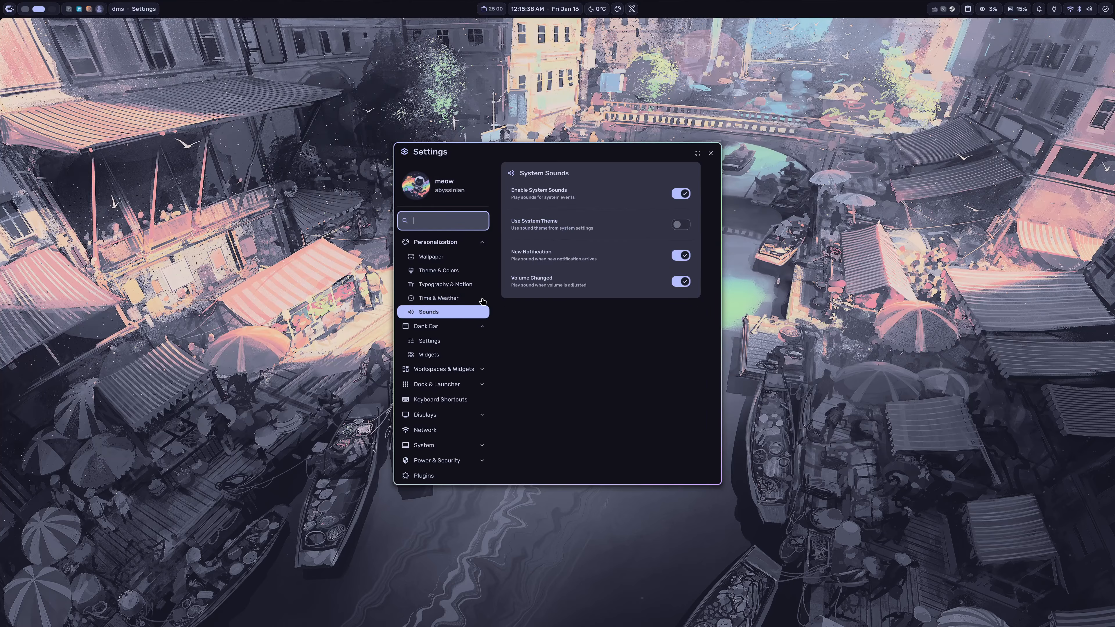
Step: Examine the Dank Bar's position, spacing, corner, shadow and transparency settings and its widget sections
click(444, 341)
scroll(581, 225, down, 5)
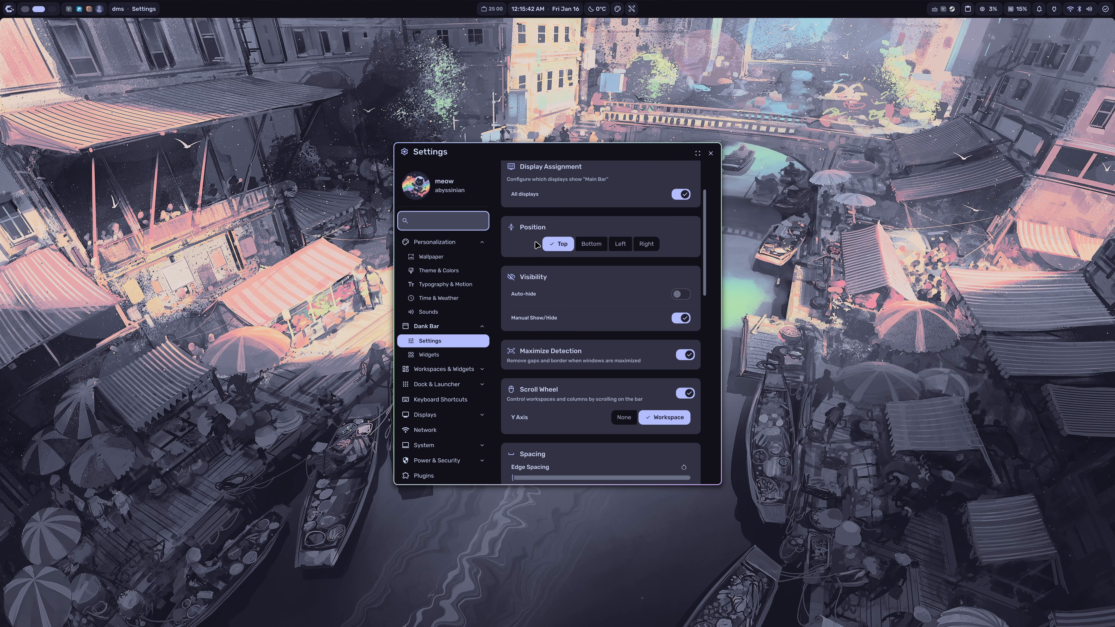
scroll(582, 234, down, 6)
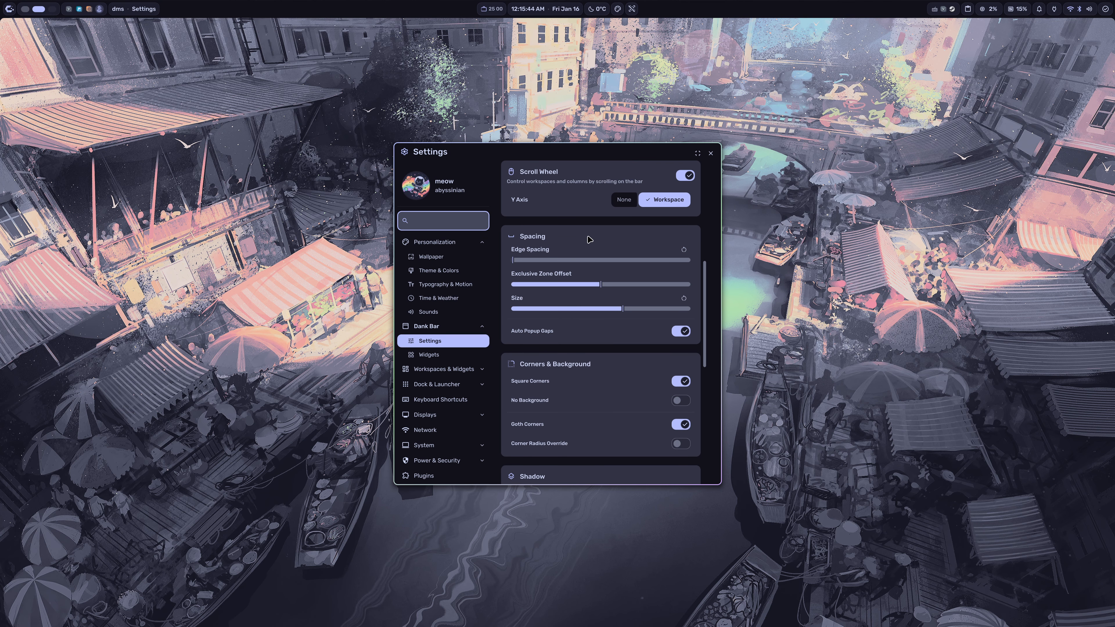
scroll(590, 247, down, 1)
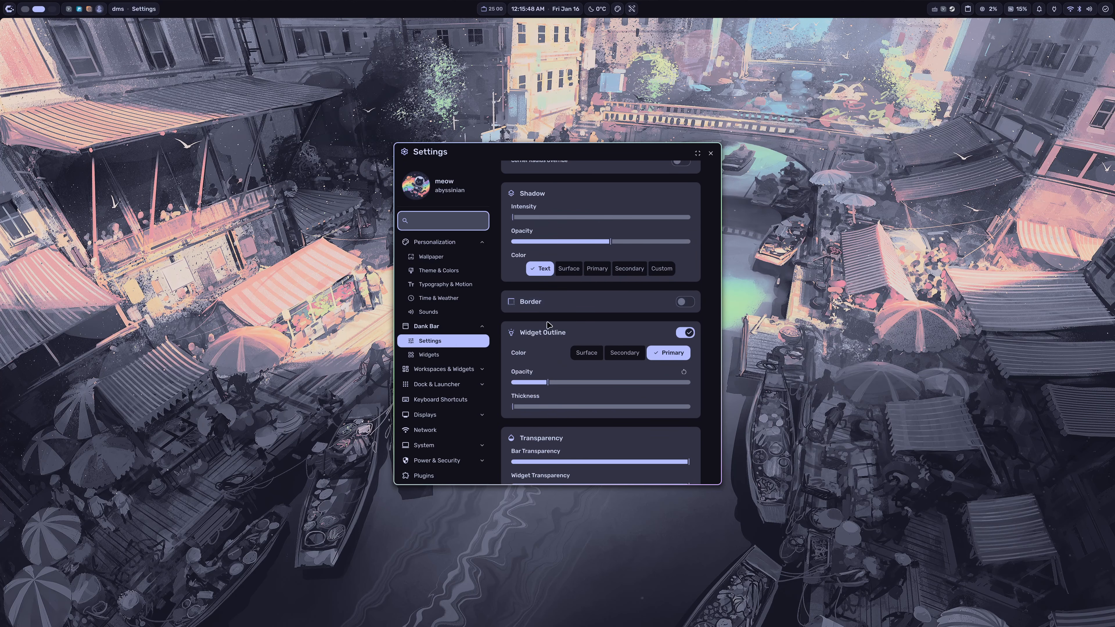
scroll(539, 336, down, 1)
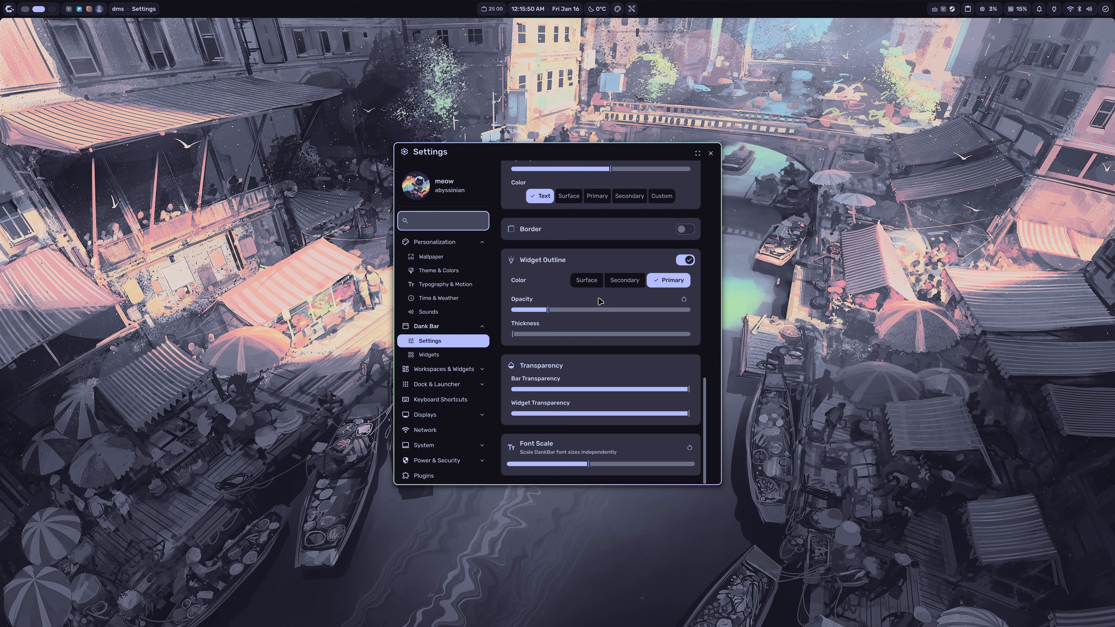
scroll(662, 316, up, 5)
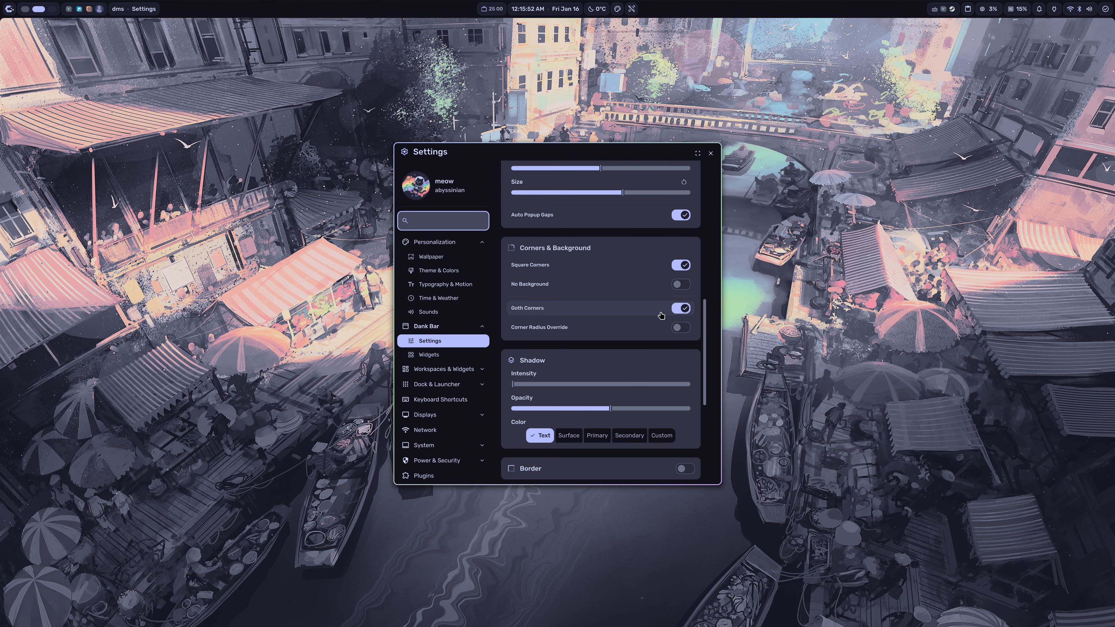
scroll(663, 315, up, 1)
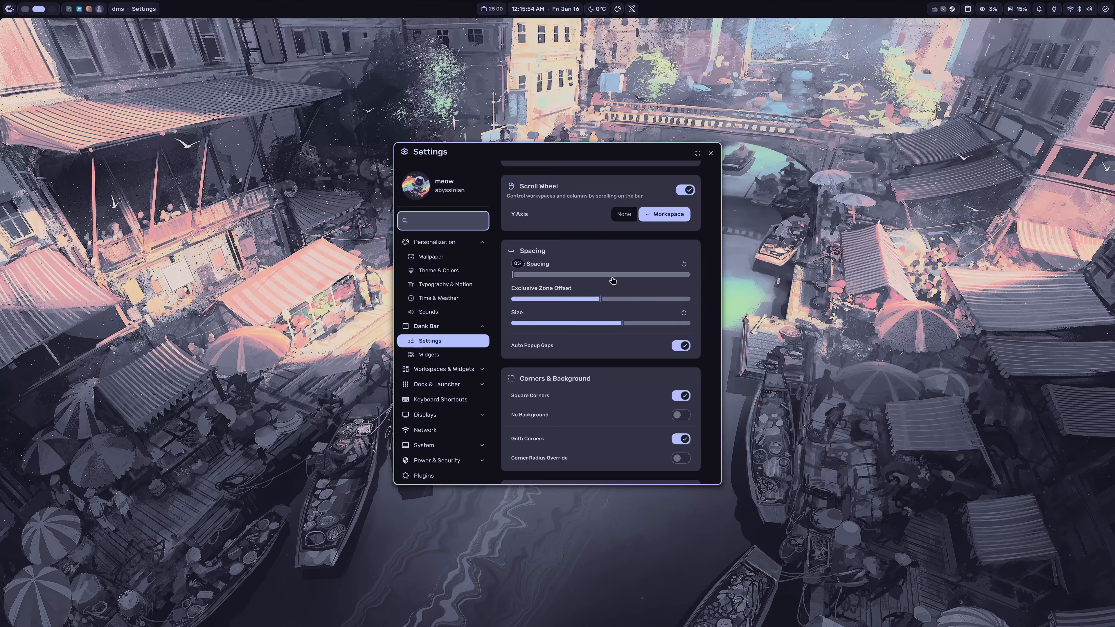
scroll(613, 280, up, 1)
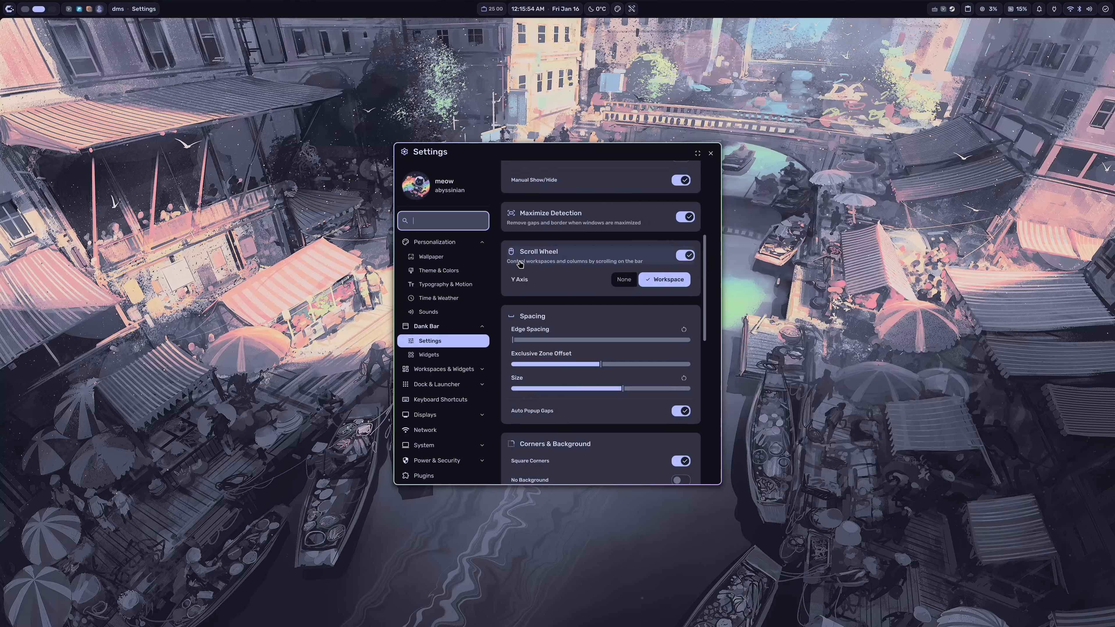
click(439, 361)
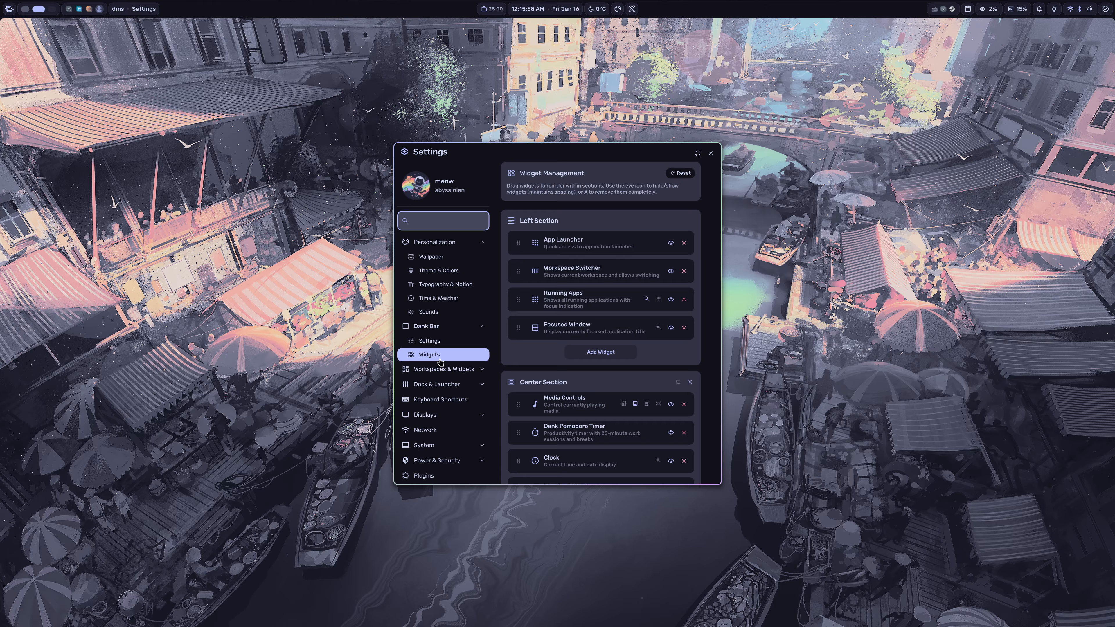
scroll(582, 196, down, 6)
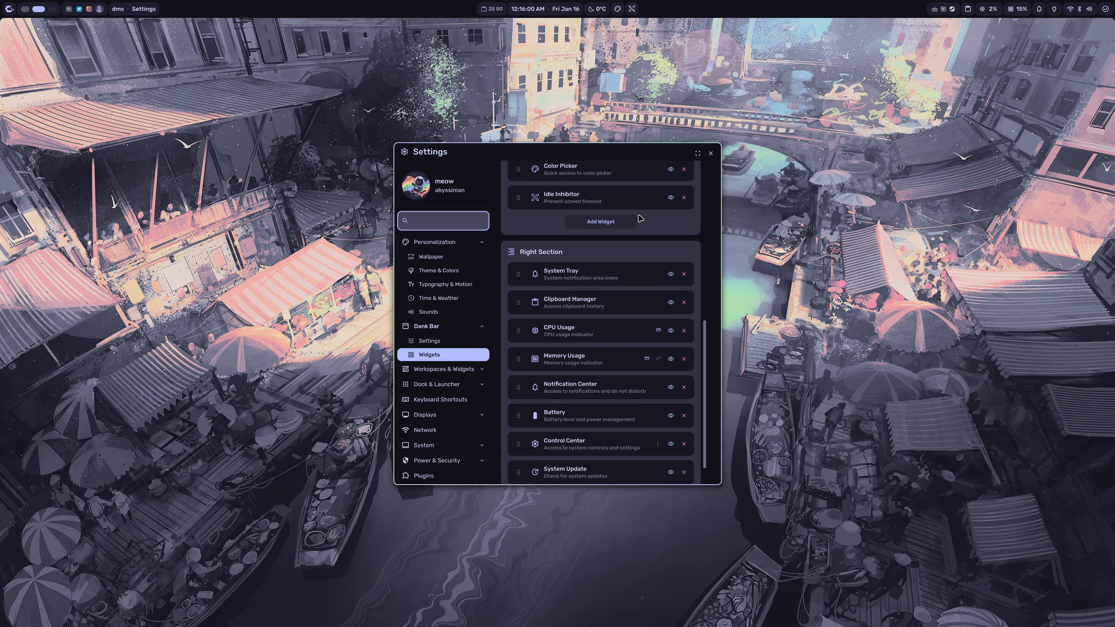
Step: Expand Workspaces & Widgets and review the workspace behavior and appearance settings
click(441, 368)
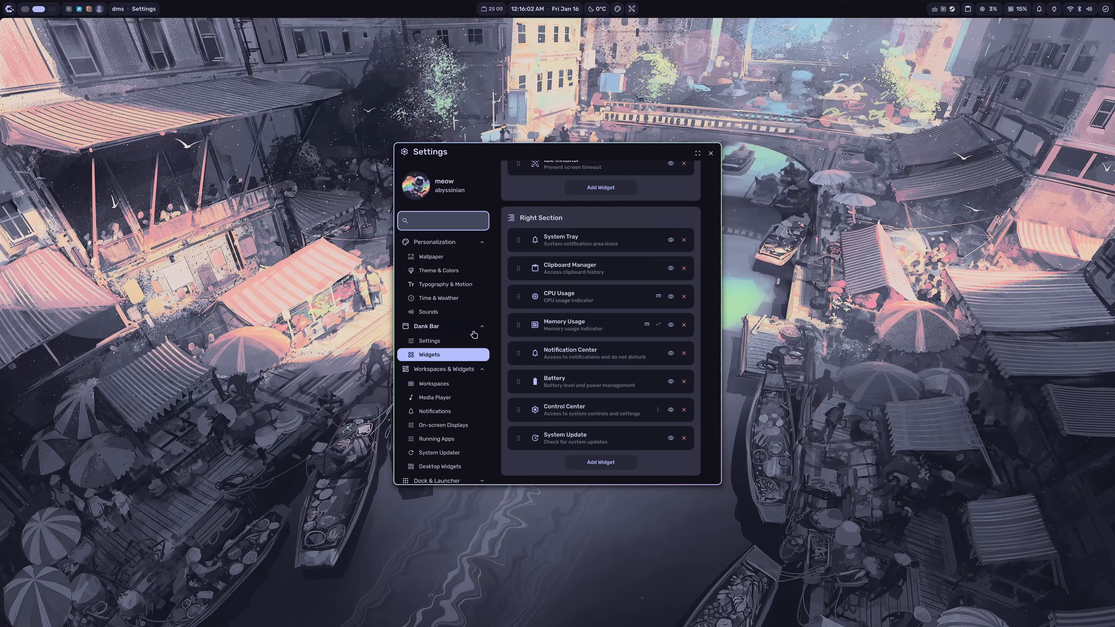
scroll(474, 336, down, 1)
click(453, 325)
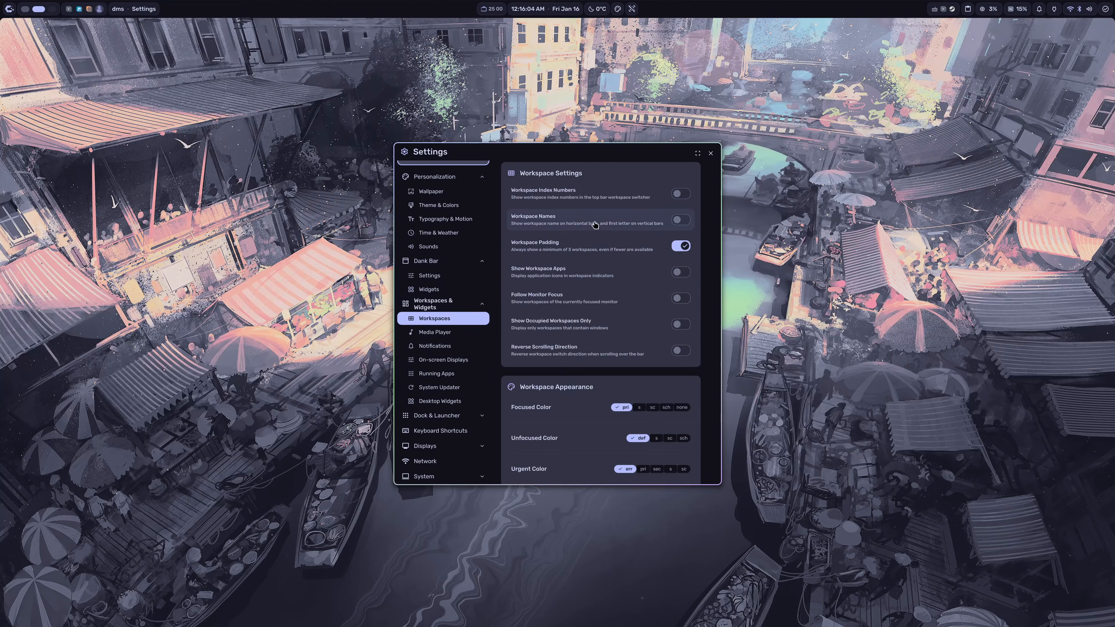
scroll(587, 184, down, 1)
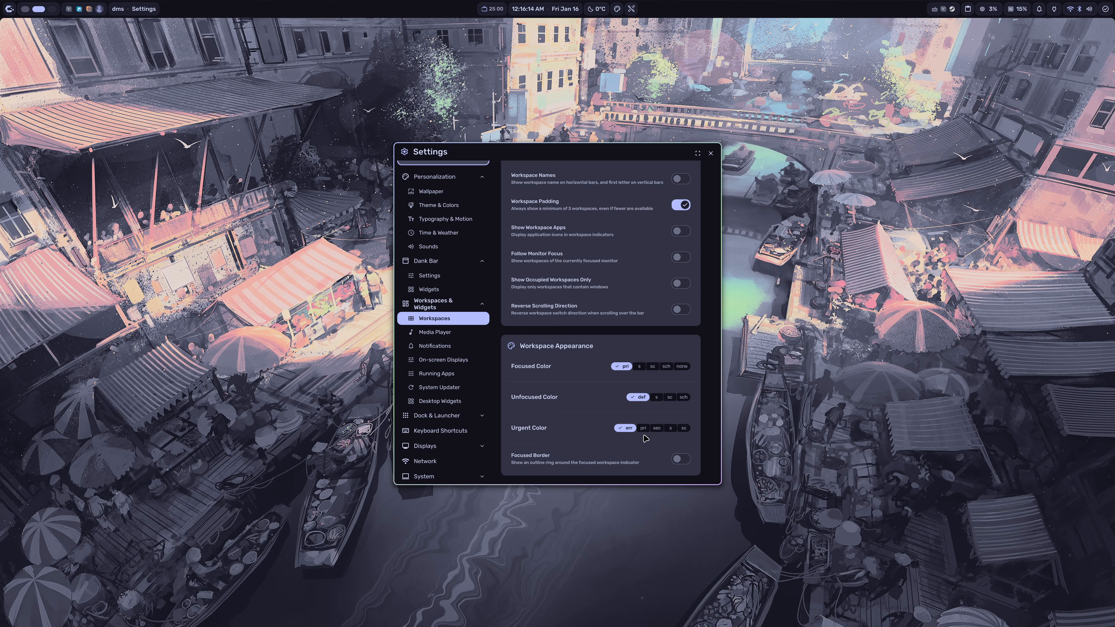
Step: Try alternative urgent and focused workspace colors, returning to err for urgent and pri for focused
click(670, 429)
click(638, 428)
click(620, 428)
click(639, 367)
click(652, 367)
click(618, 367)
Step: Review the Media Player settings and the notification popup, timeout and history settings
click(441, 334)
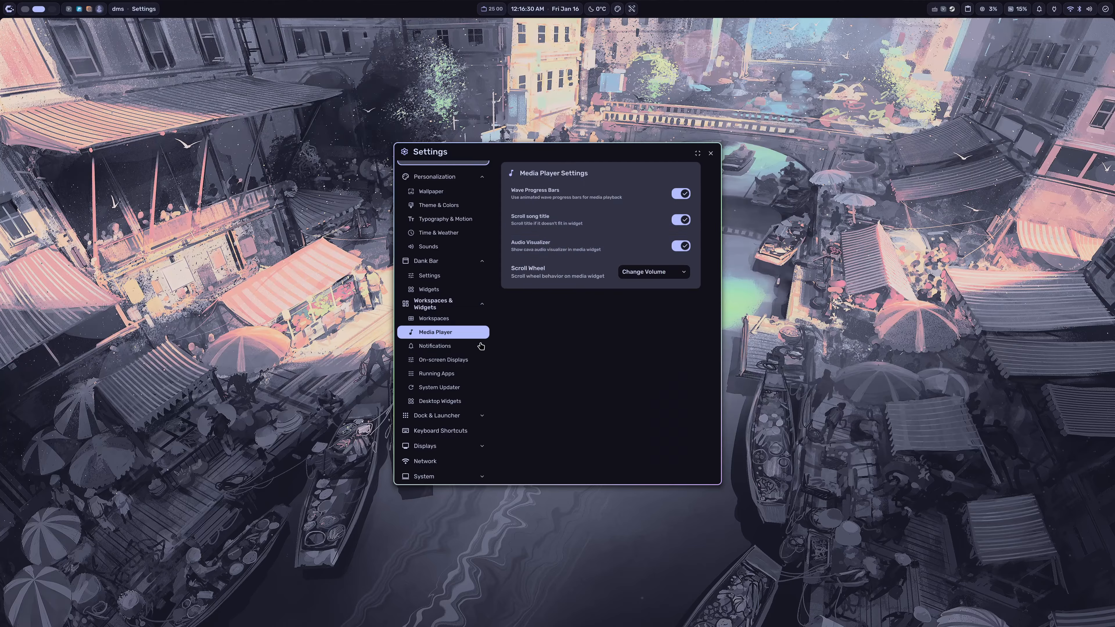
click(455, 349)
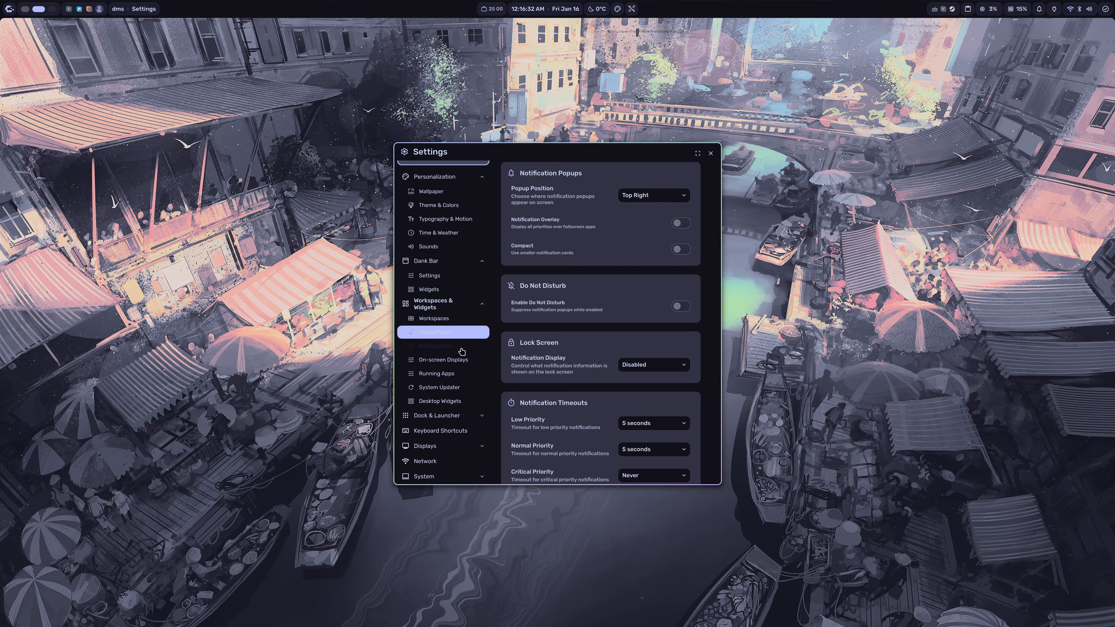
scroll(530, 179, down, 5)
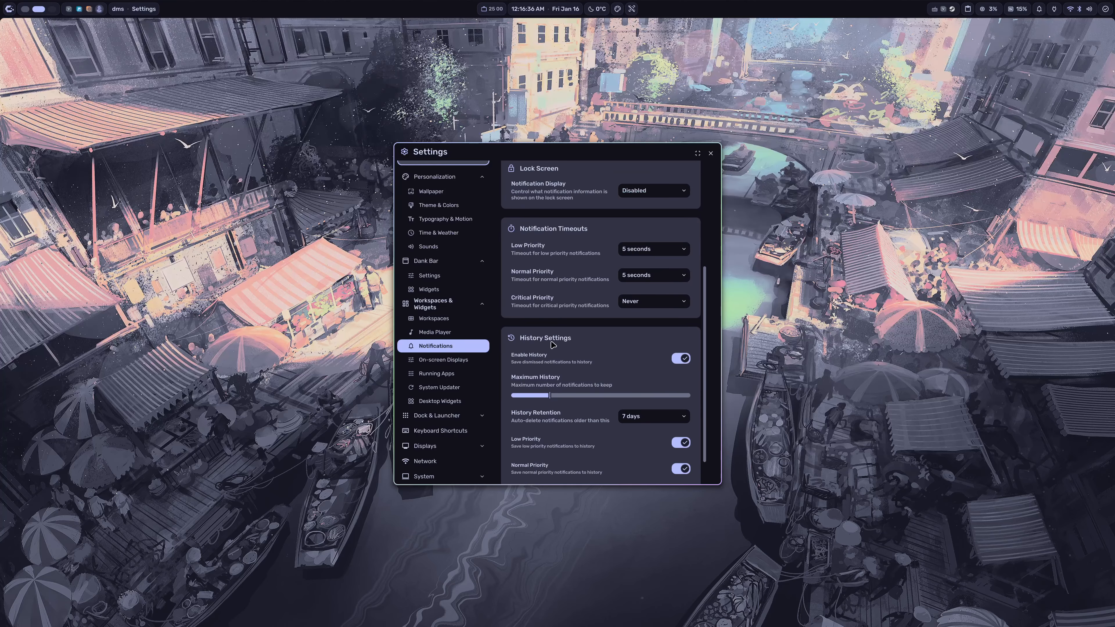
scroll(570, 336, down, 1)
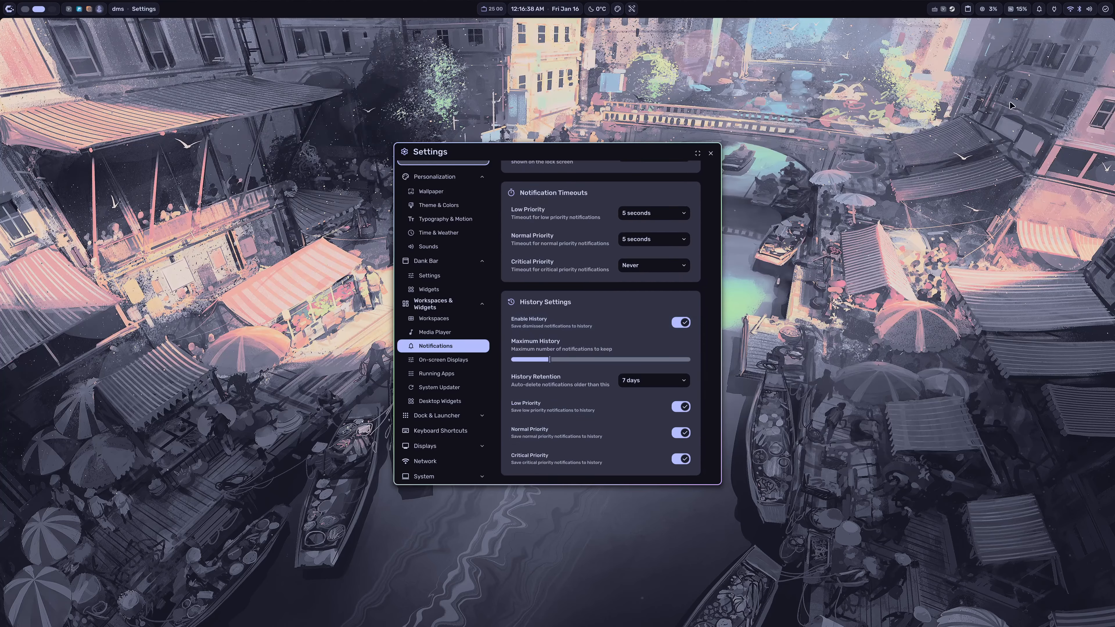
Step: Review the On-screen Displays, Running Apps and System Updater settings, including the App ID Substitutions list
click(447, 362)
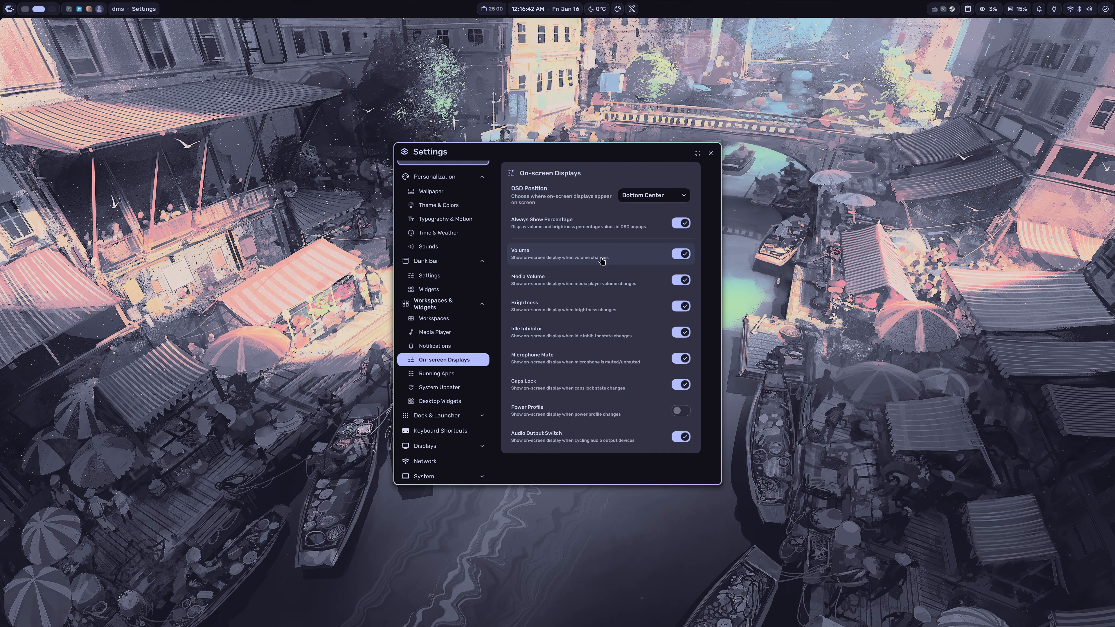
click(467, 376)
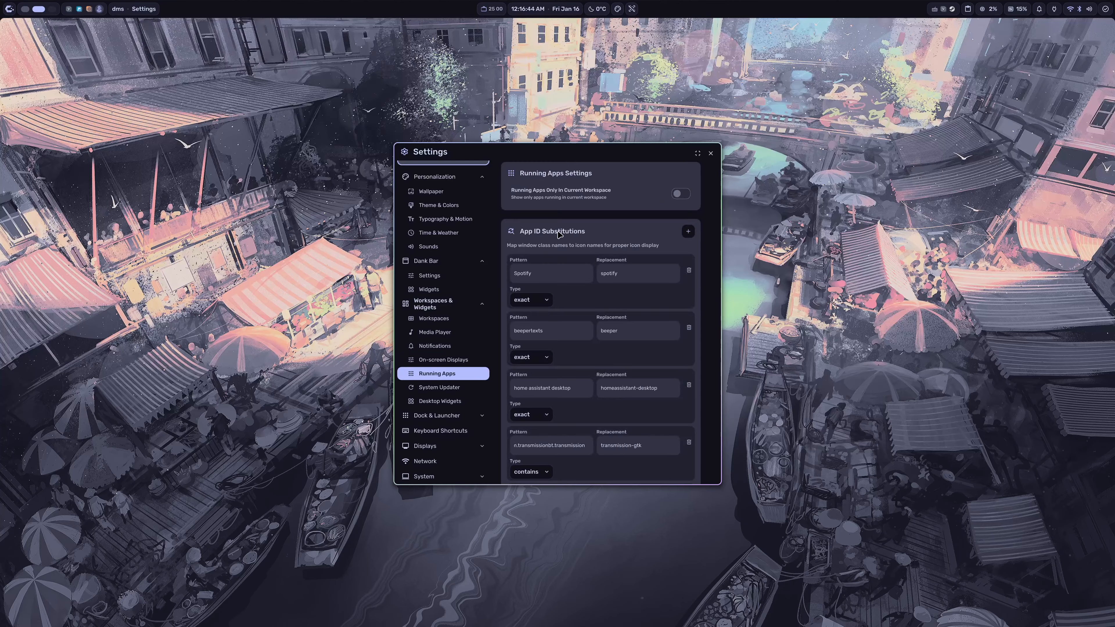
scroll(611, 225, down, 2)
scroll(630, 226, up, 2)
scroll(693, 285, down, 2)
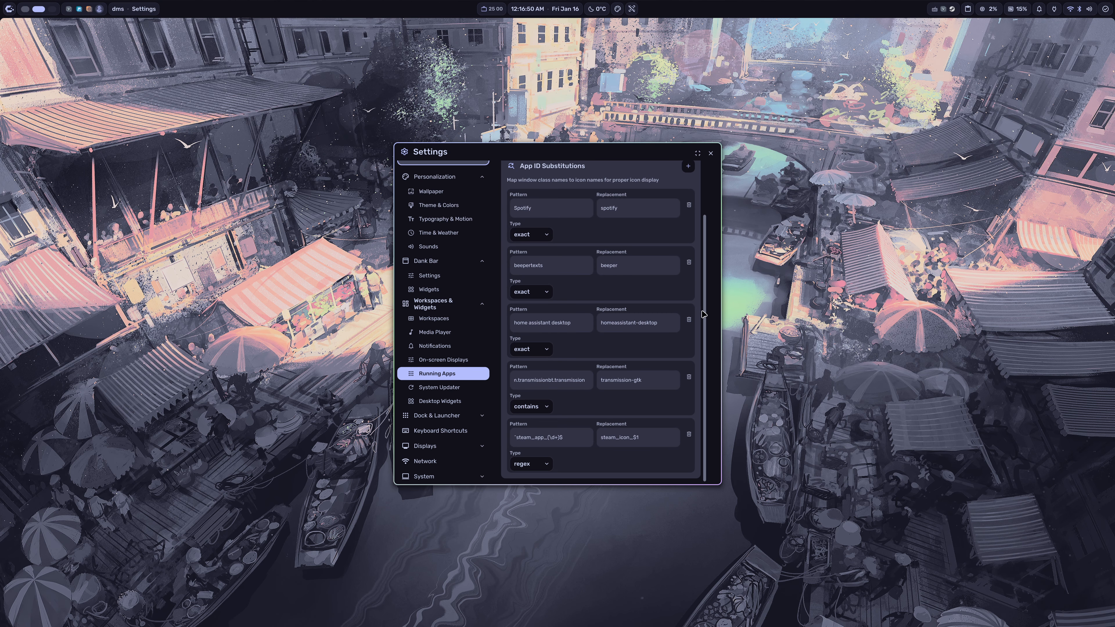
scroll(507, 268, up, 2)
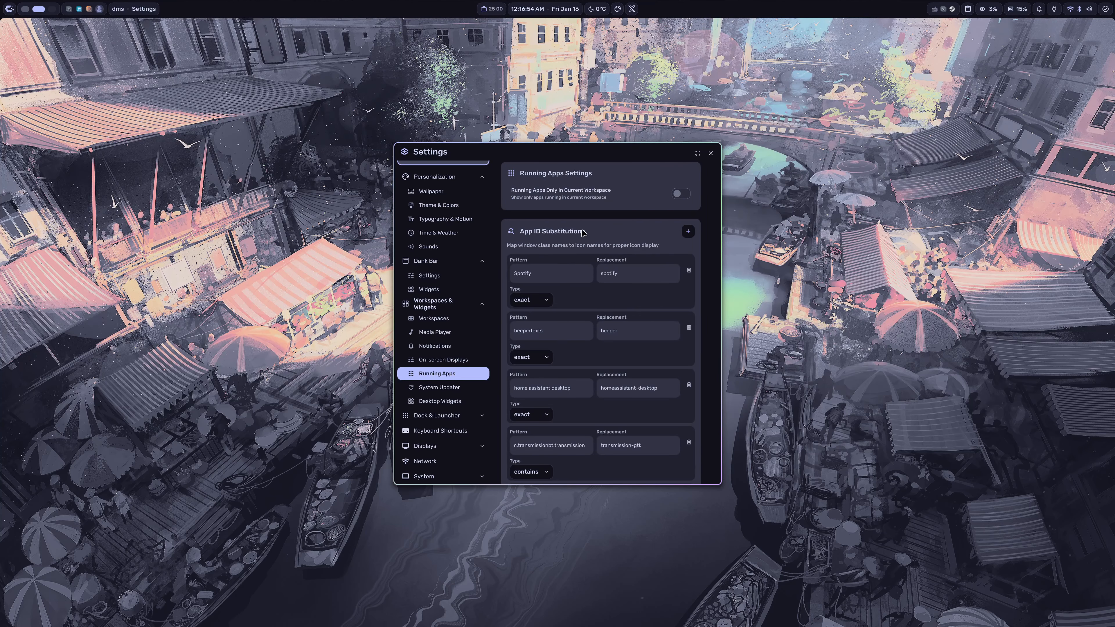
click(445, 389)
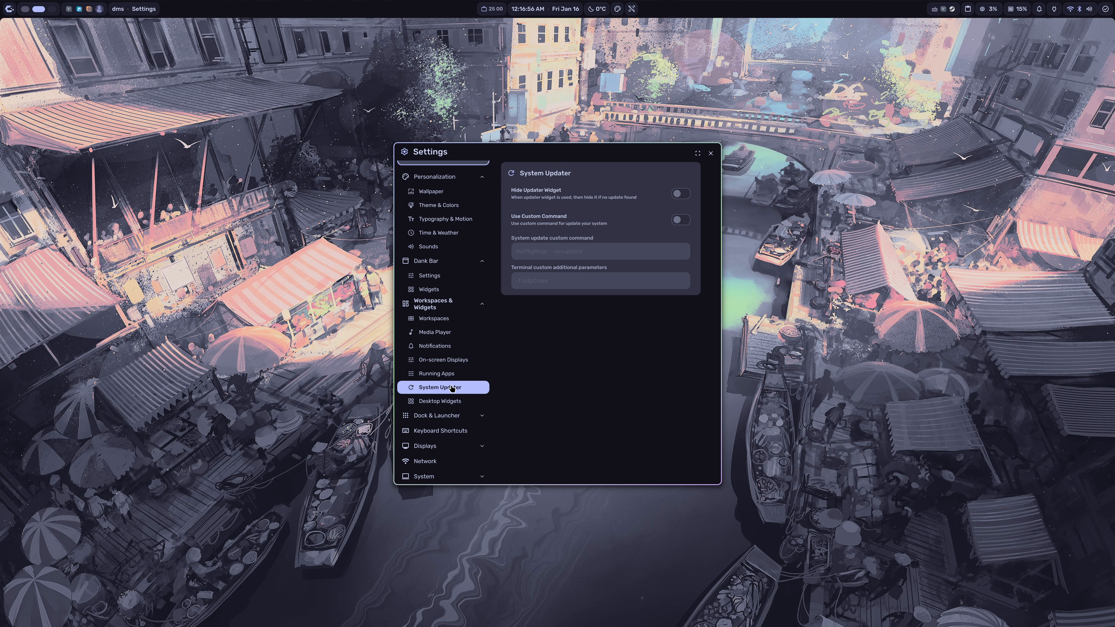
Step: Enable the System Monitor desktop widget and view the widgets available to add without adding one
click(466, 407)
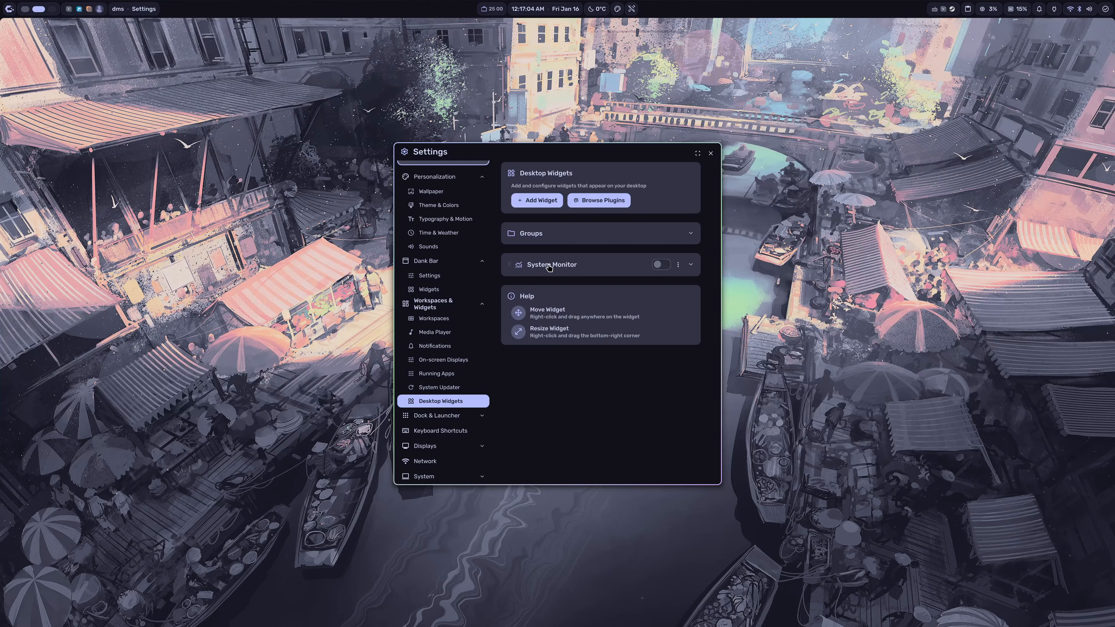
click(664, 265)
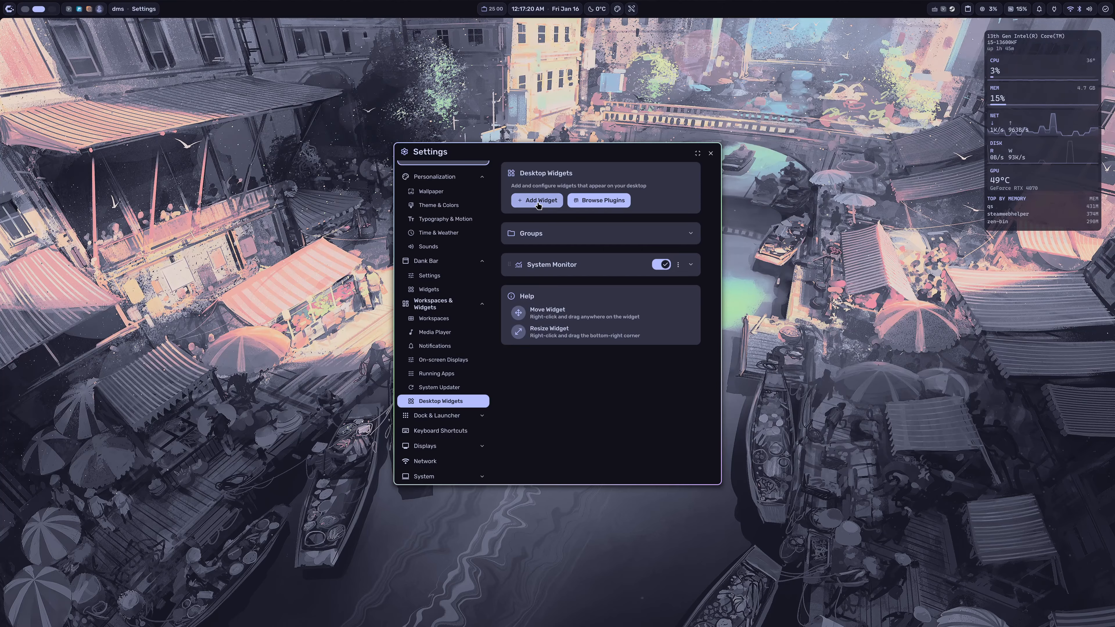
click(549, 203)
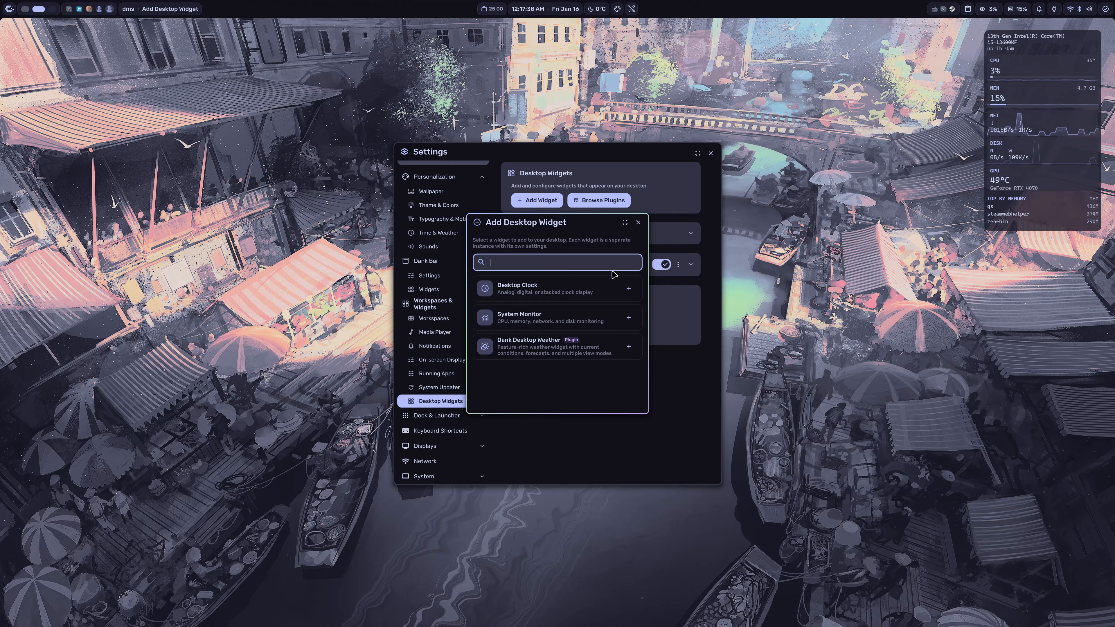
click(637, 224)
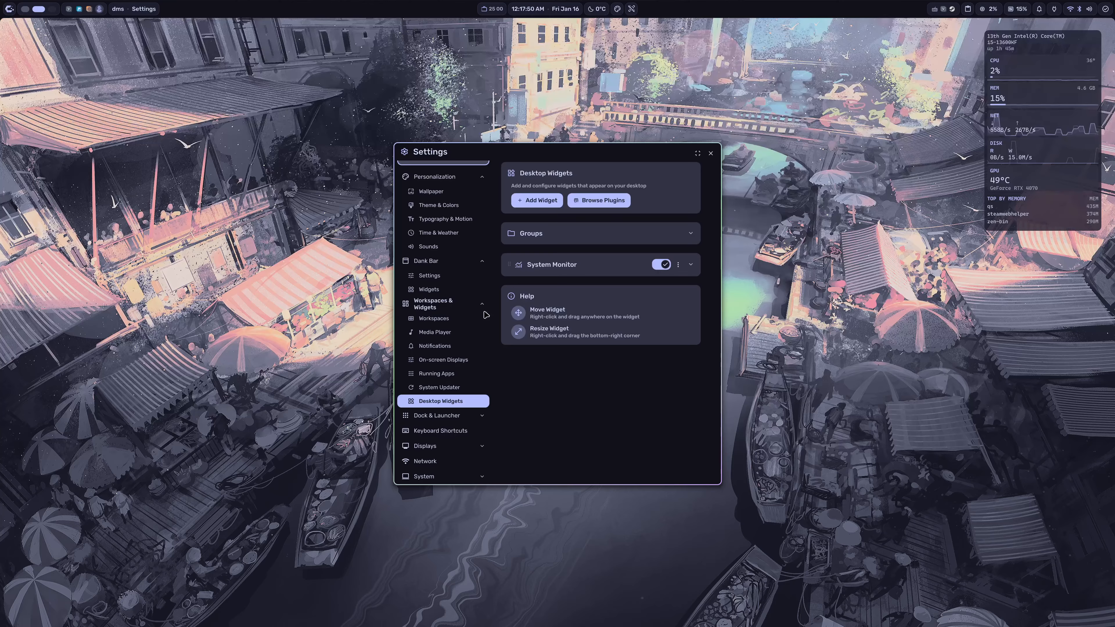
Step: Expand Dock & Launcher and review the Dock, Launcher and Keyboard Shortcuts settings
click(457, 414)
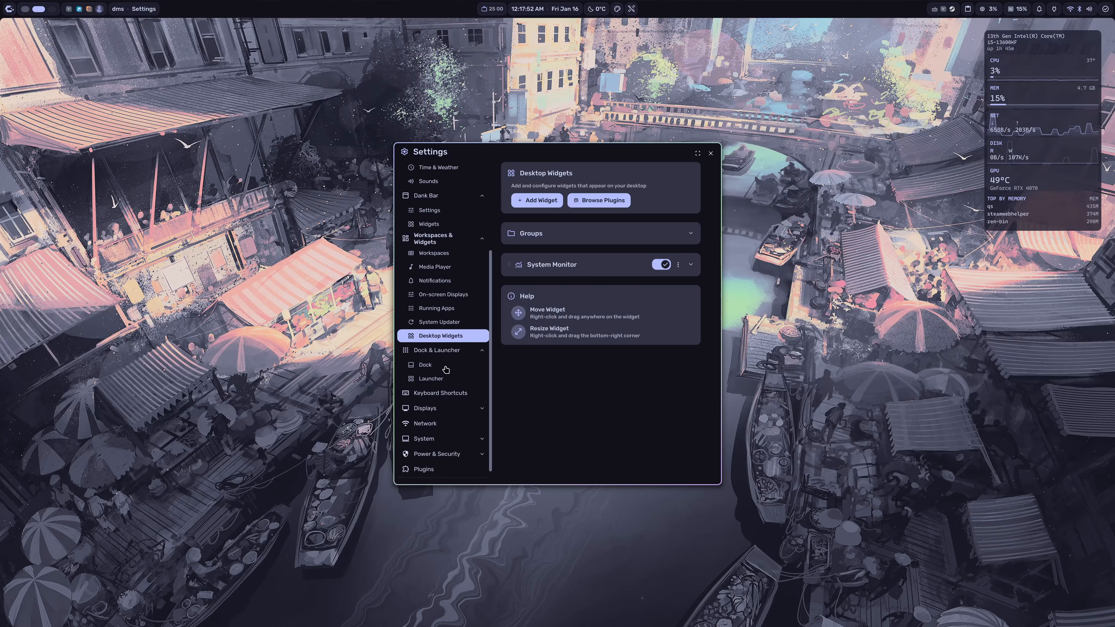
click(446, 371)
scroll(595, 272, down, 4)
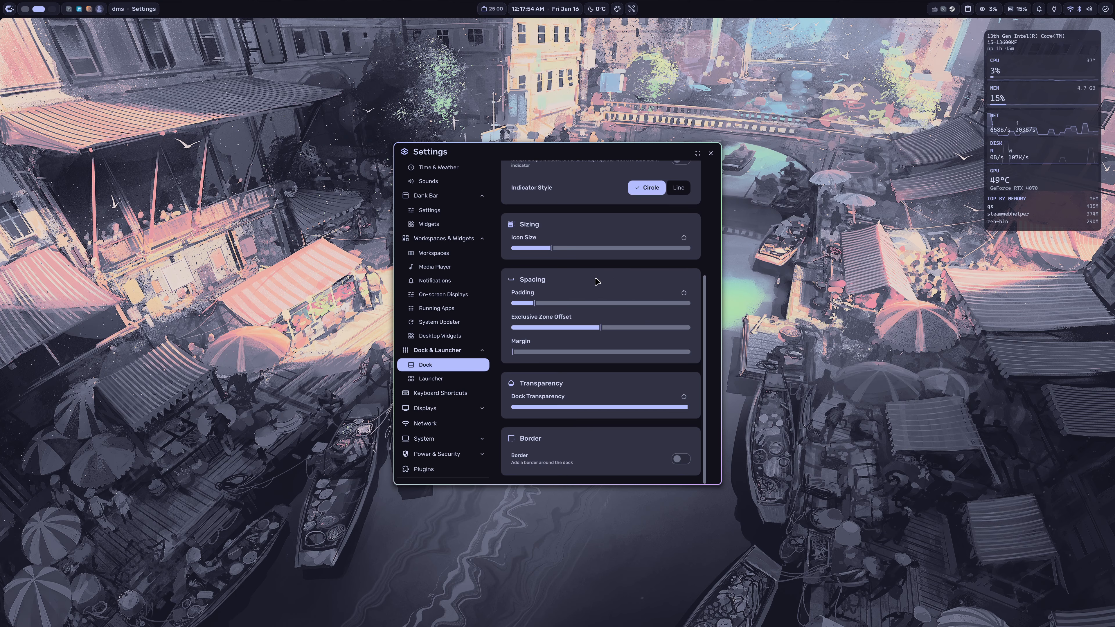
click(464, 380)
scroll(694, 248, down, 6)
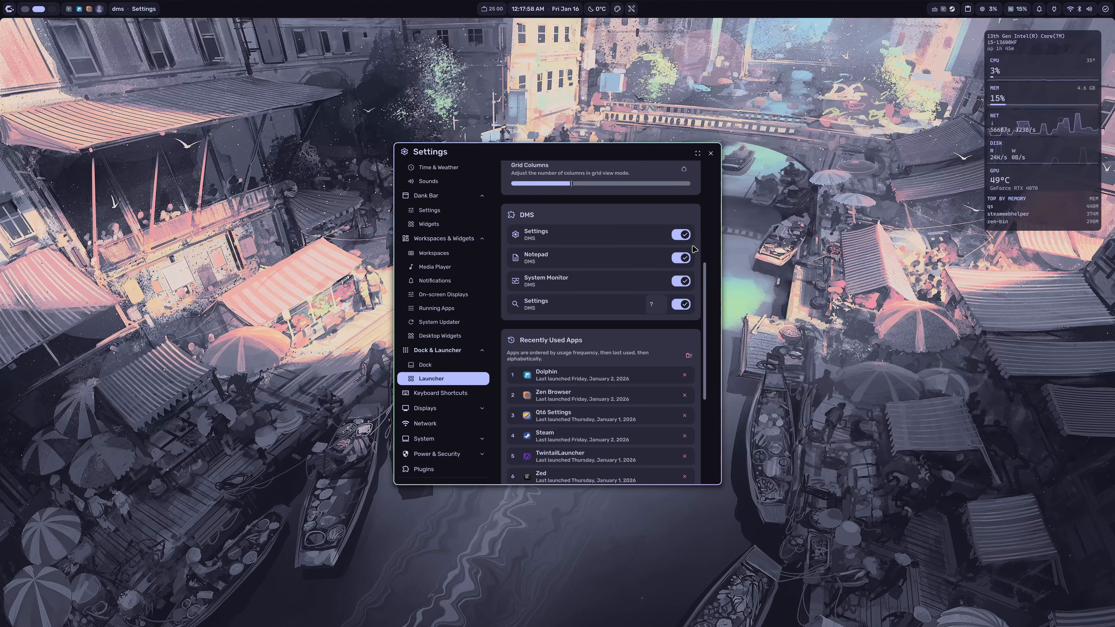
scroll(694, 249, down, 5)
click(468, 391)
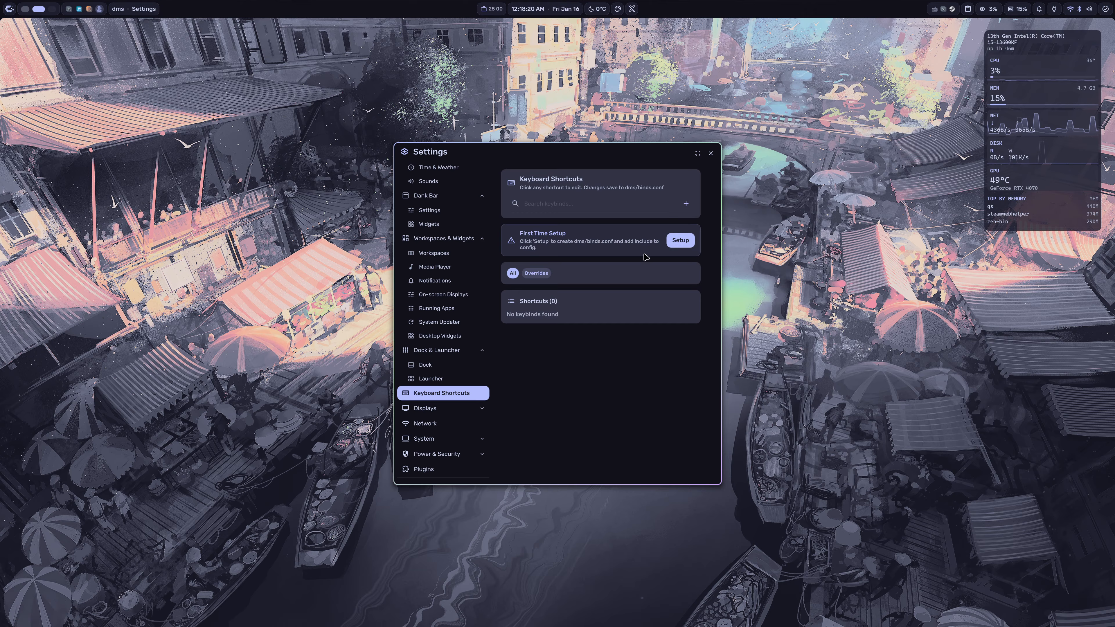
click(455, 409)
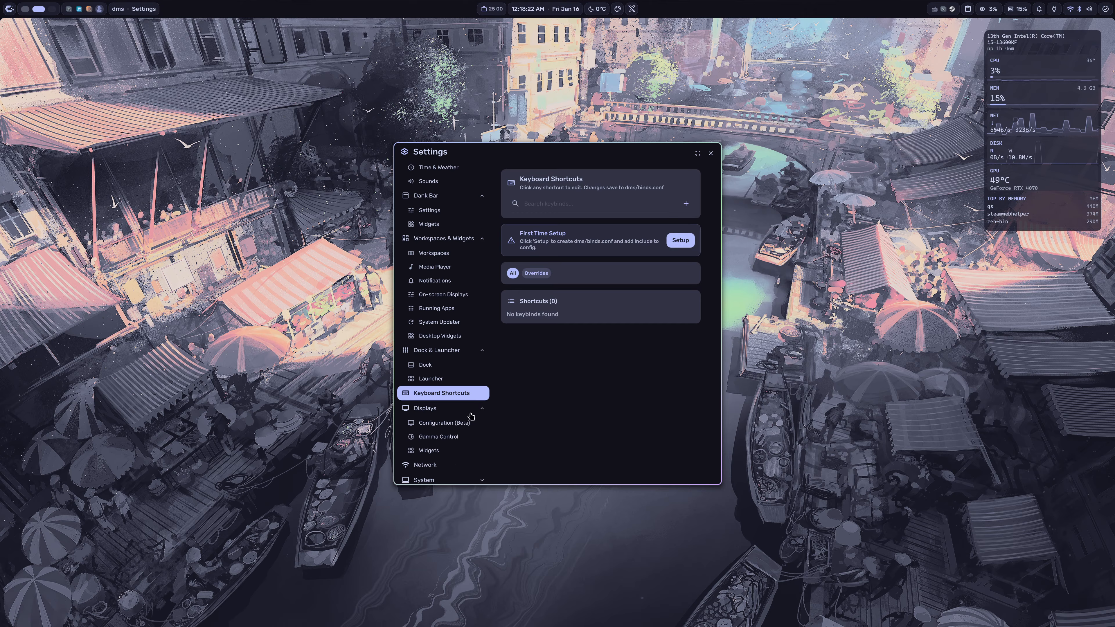
scroll(470, 413, down, 2)
click(447, 365)
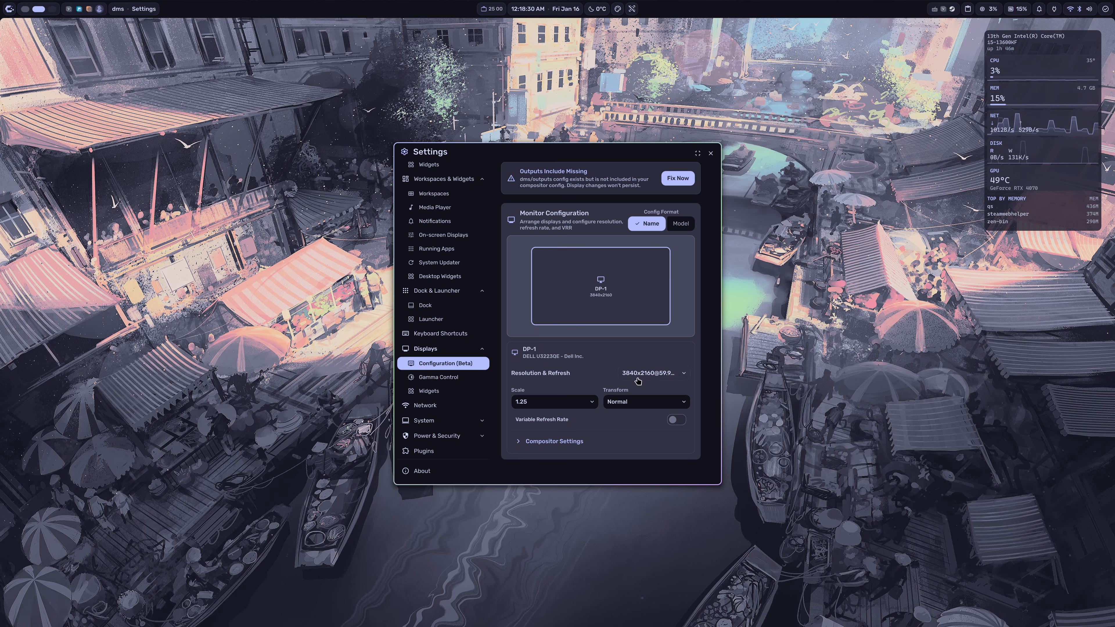
click(659, 374)
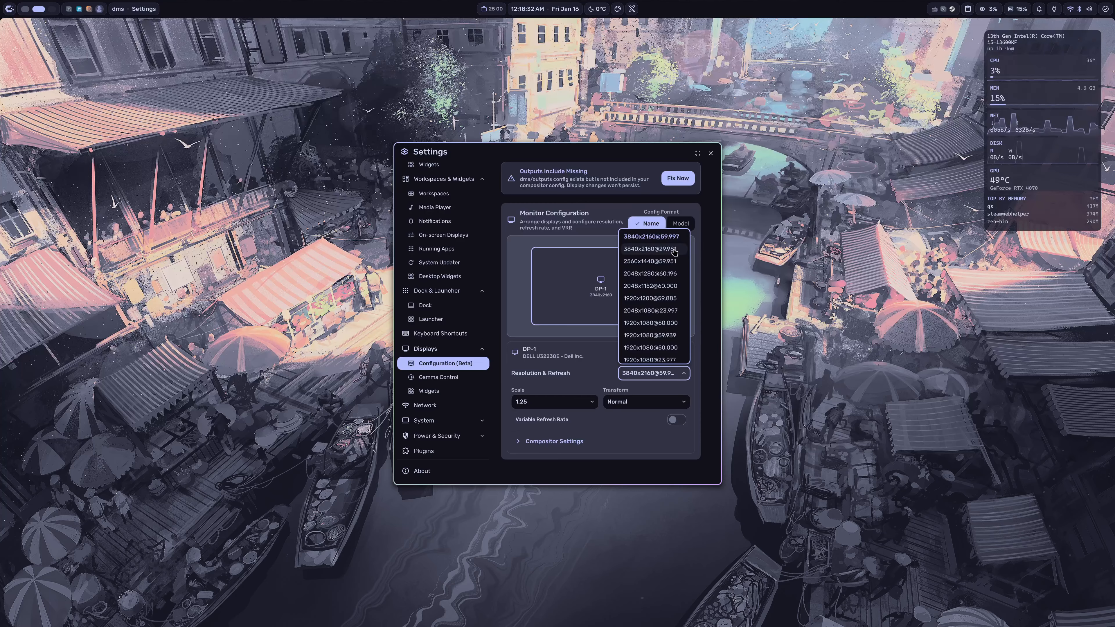
click(660, 249)
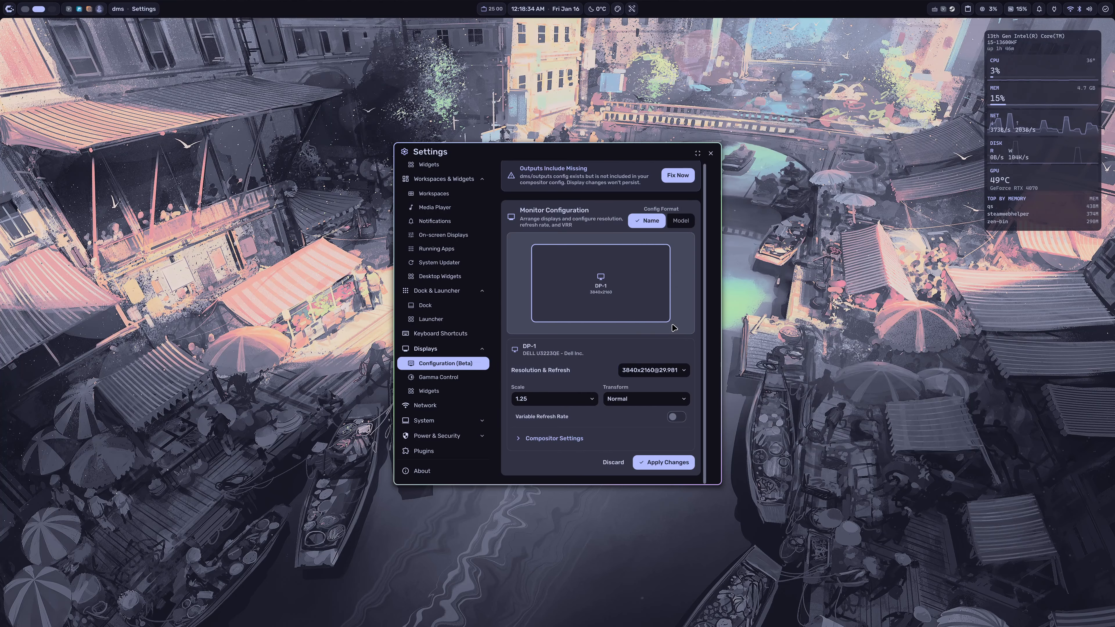
click(658, 374)
click(622, 249)
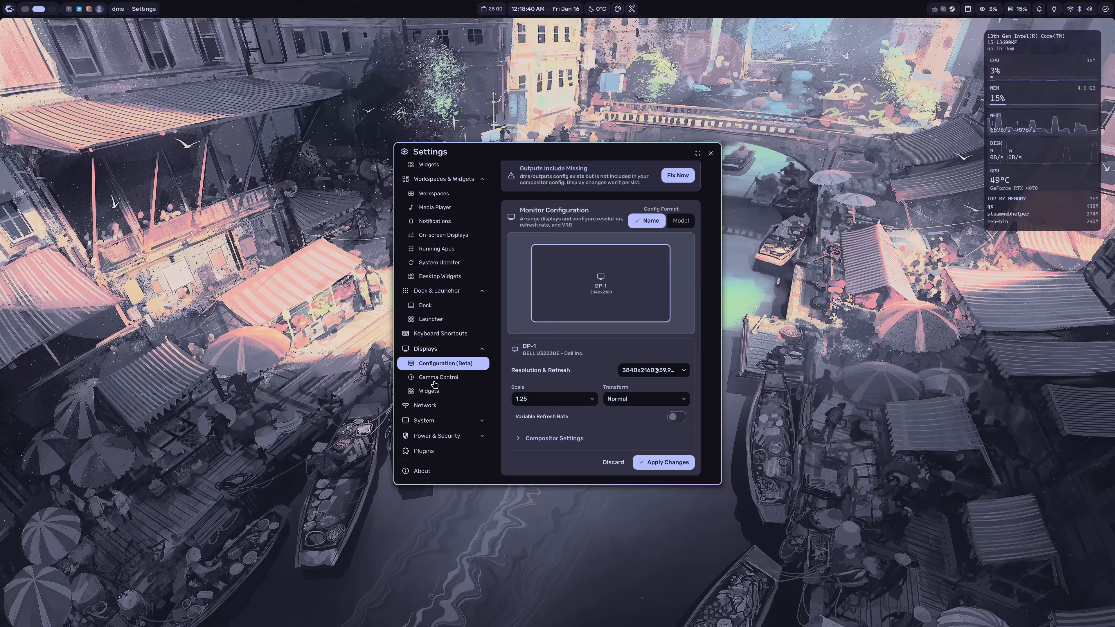
scroll(435, 386, up, 2)
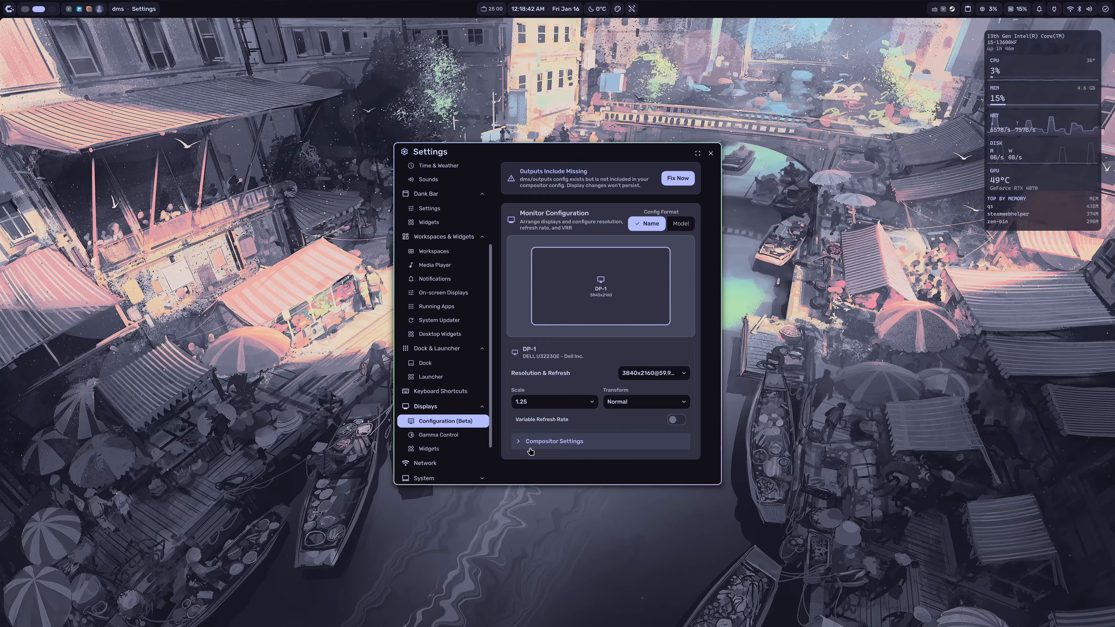
Step: Review the Gamma Control, per-display Widgets and Network settings
click(468, 437)
scroll(443, 411, down, 2)
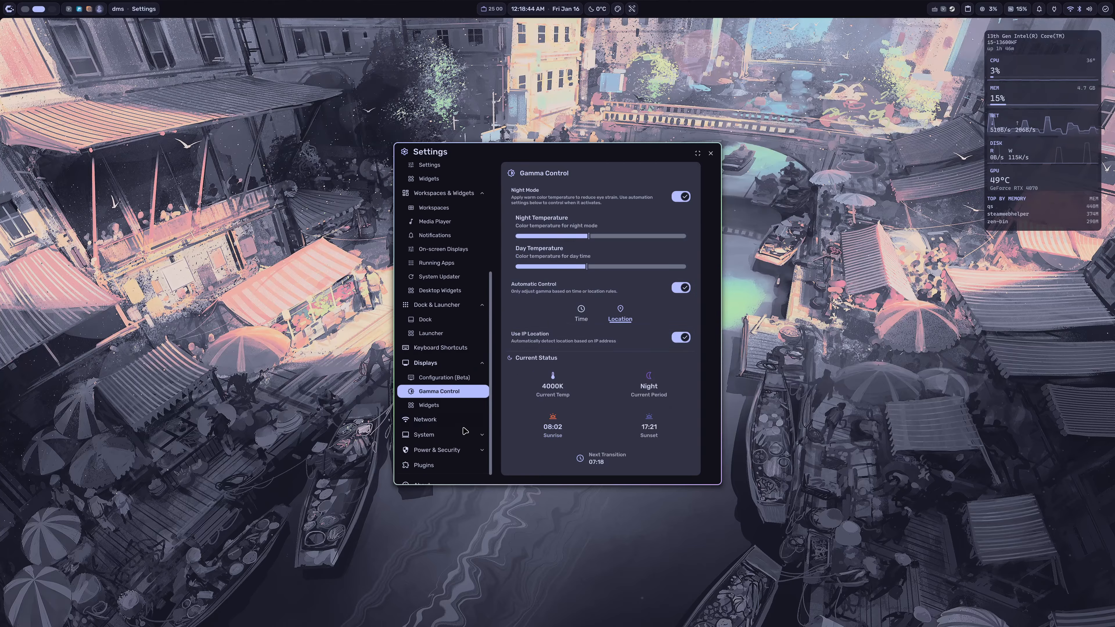
click(445, 408)
scroll(554, 337, down, 5)
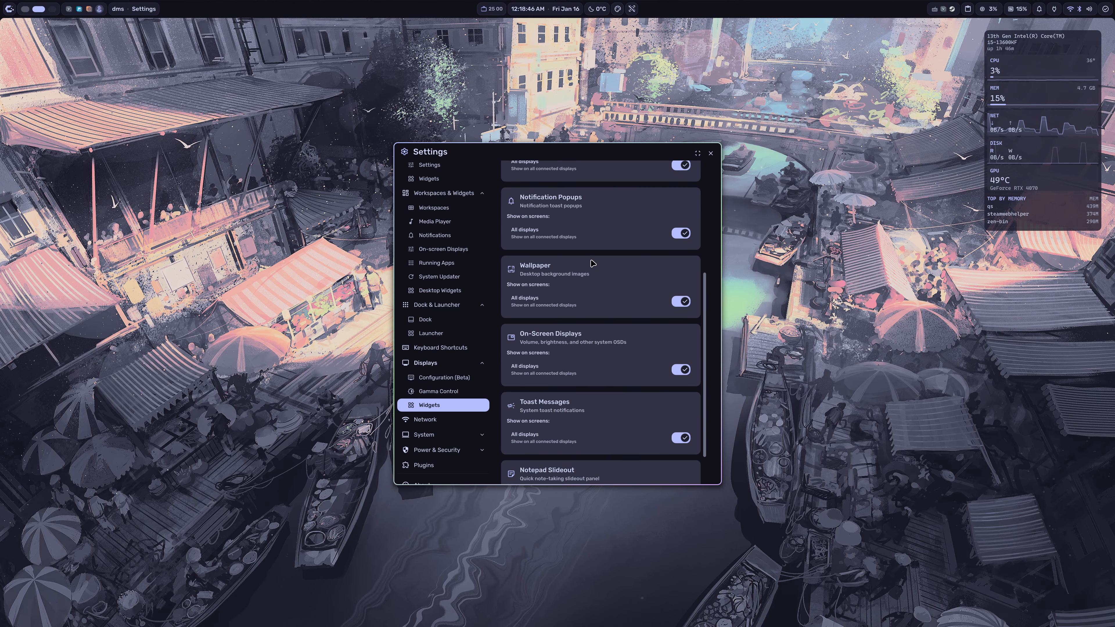
click(444, 420)
scroll(500, 365, down, 1)
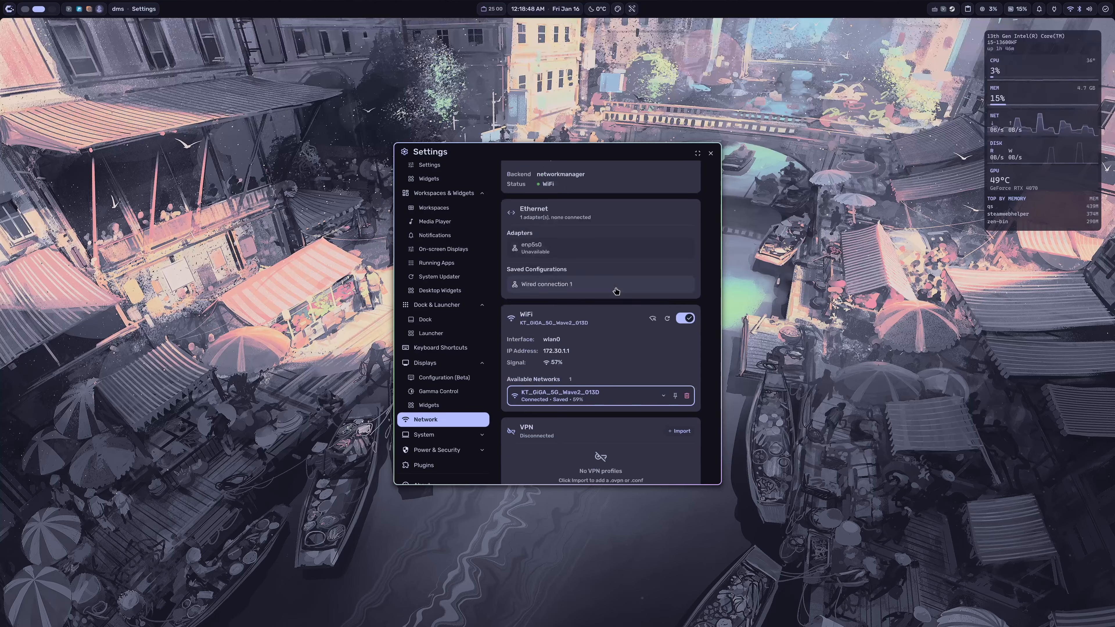
Step: Expand System and review the Clipboard history, behavior and advanced settings
click(439, 434)
scroll(446, 421, down, 1)
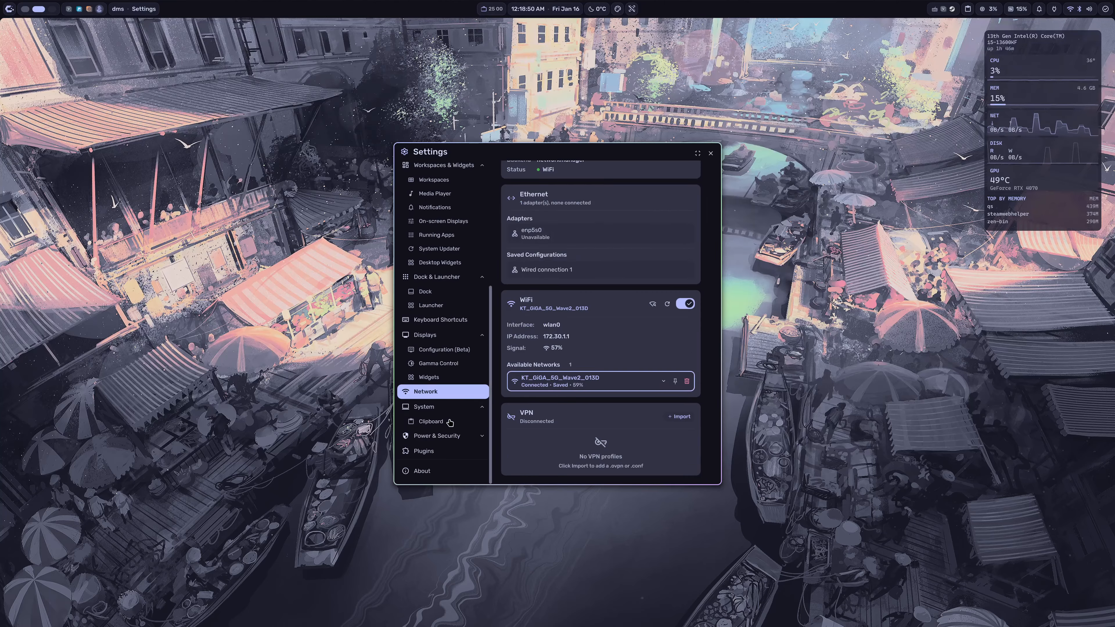
click(431, 421)
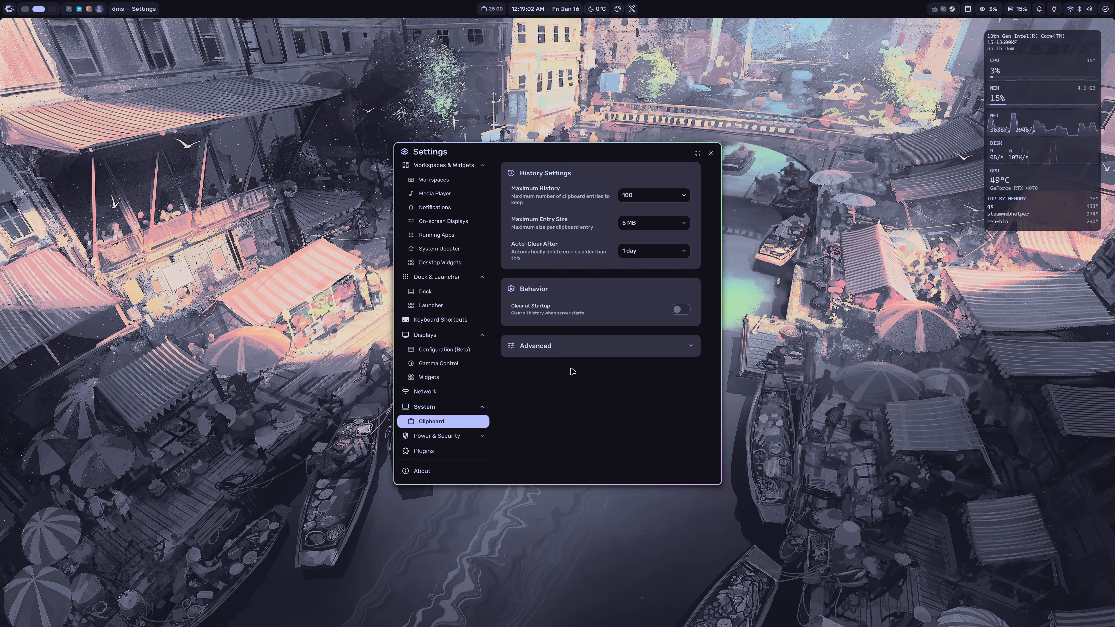
click(687, 347)
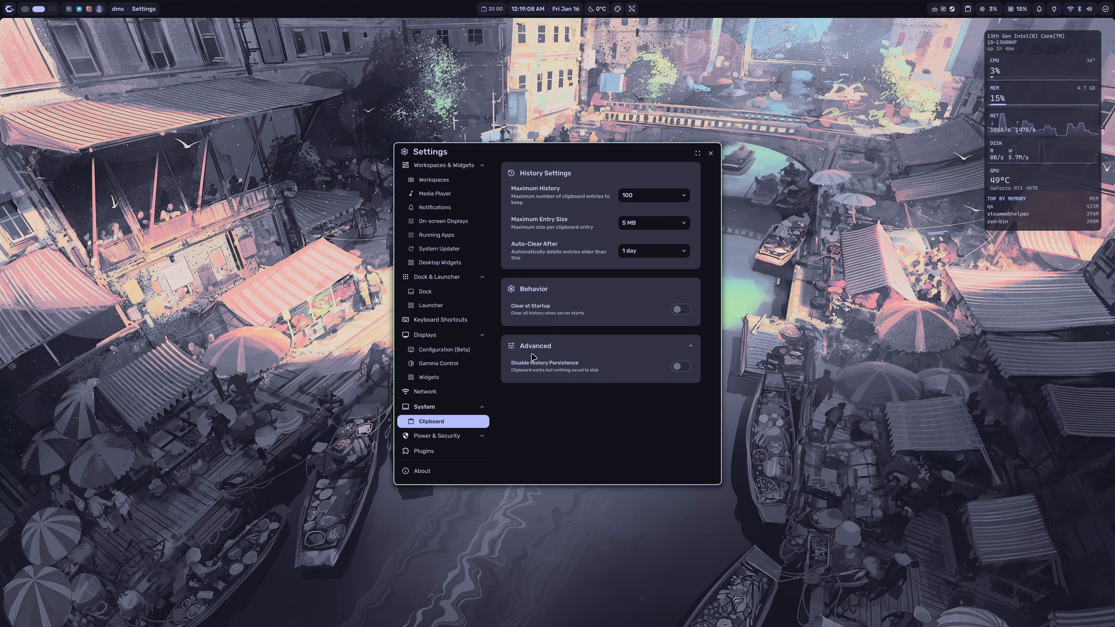
Step: Expand Power & Security and review the Lock Screen and Power & Sleep settings, plus the Plugins page
click(456, 435)
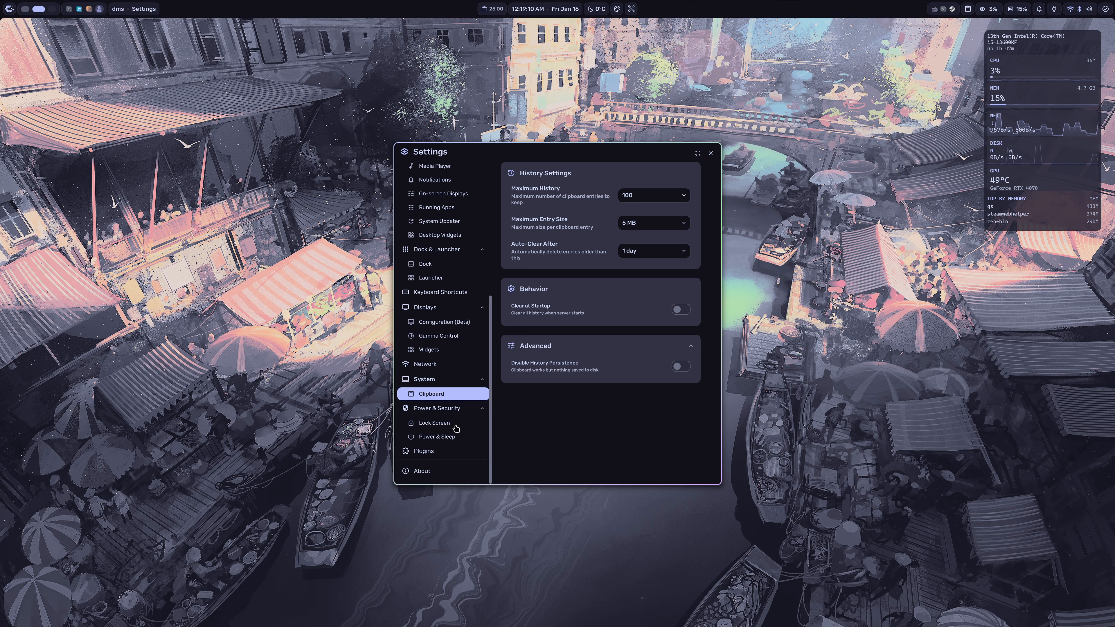
click(455, 426)
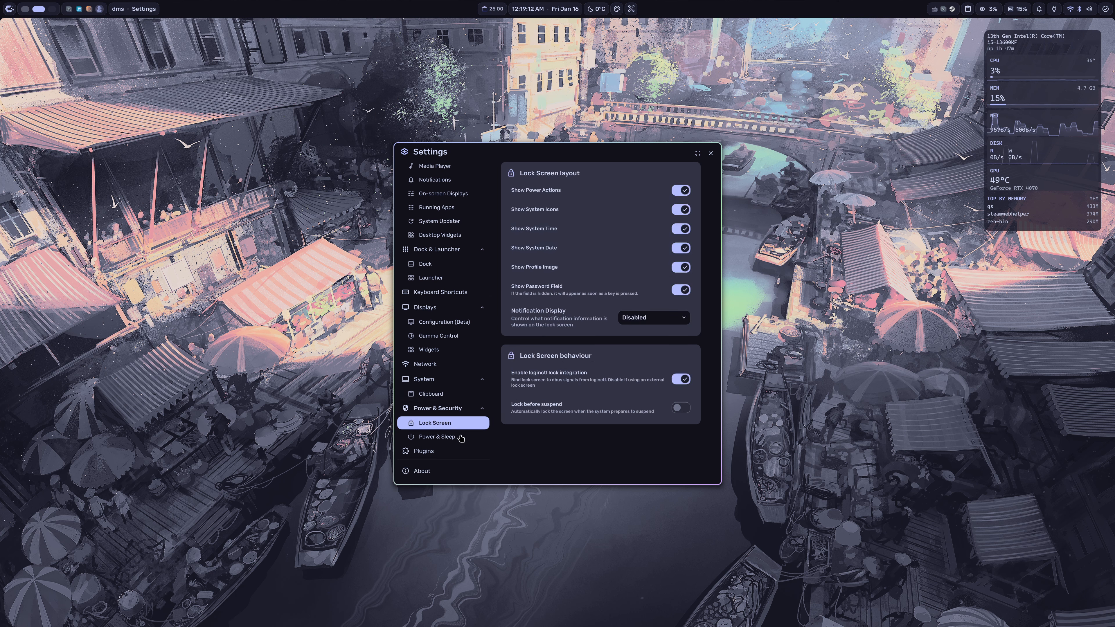
click(439, 436)
scroll(573, 267, down, 10)
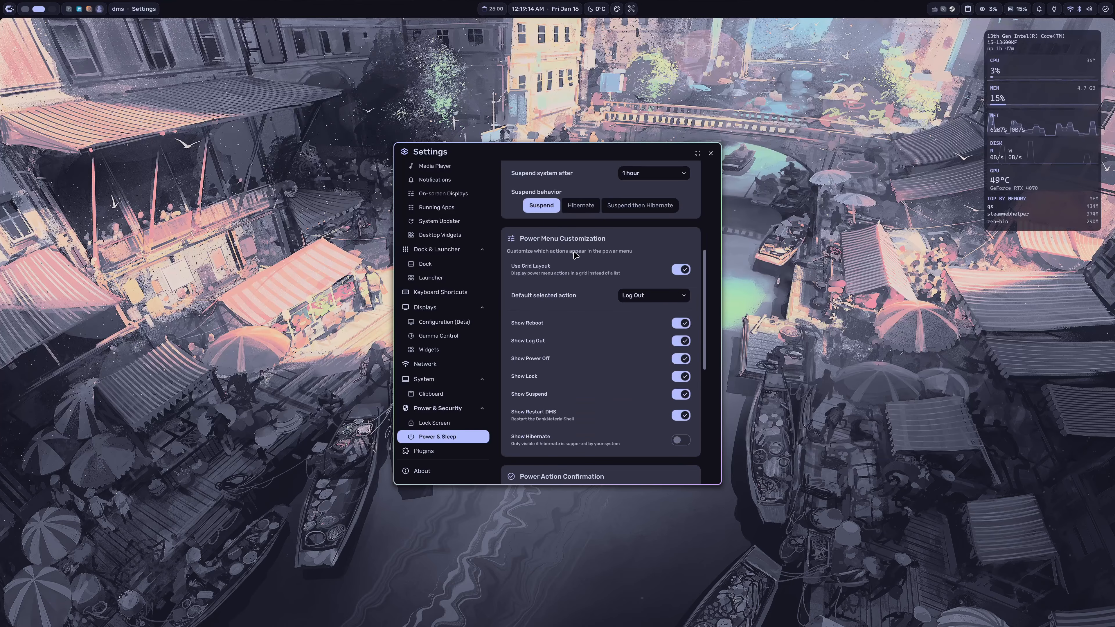
scroll(572, 266, down, 3)
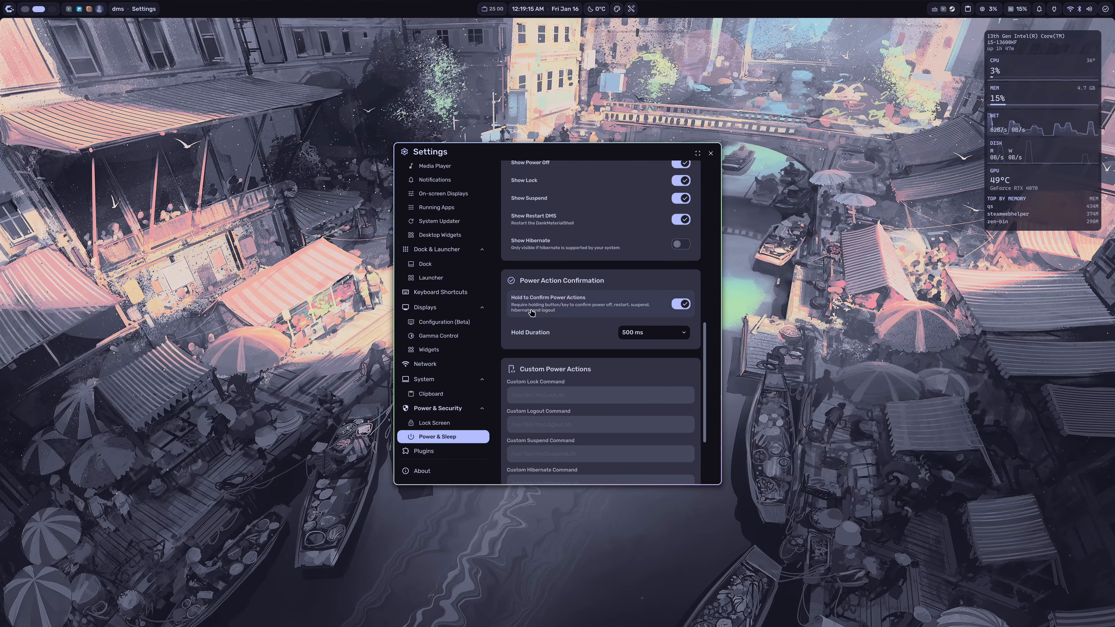
click(436, 451)
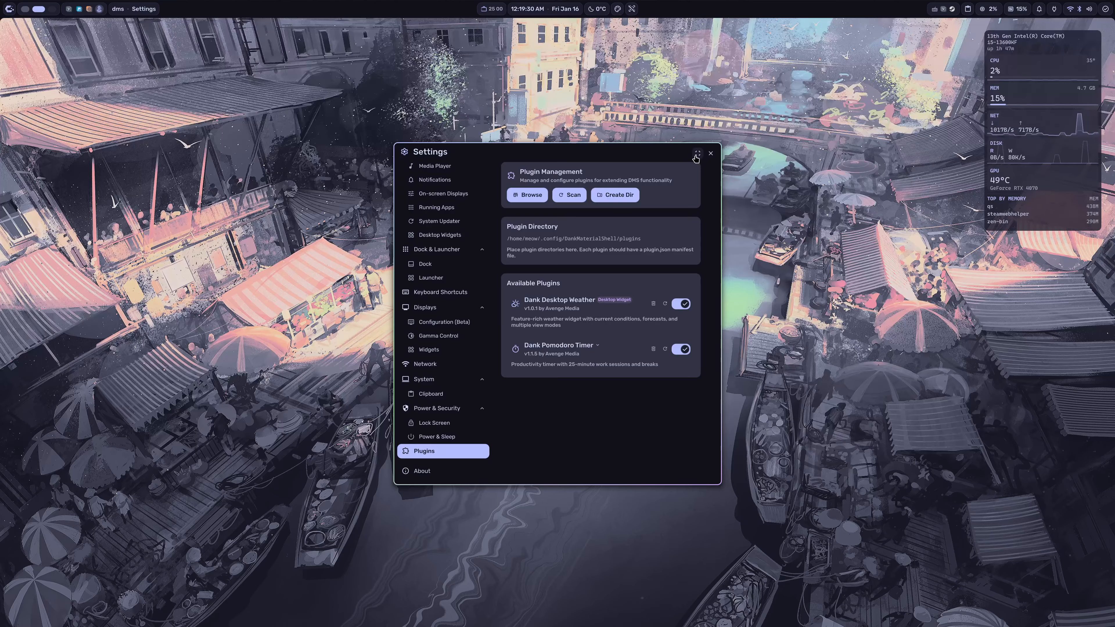
Step: Open a floating kitty terminal and arrange it side by side with the Settings window
key(super+shift+Return)
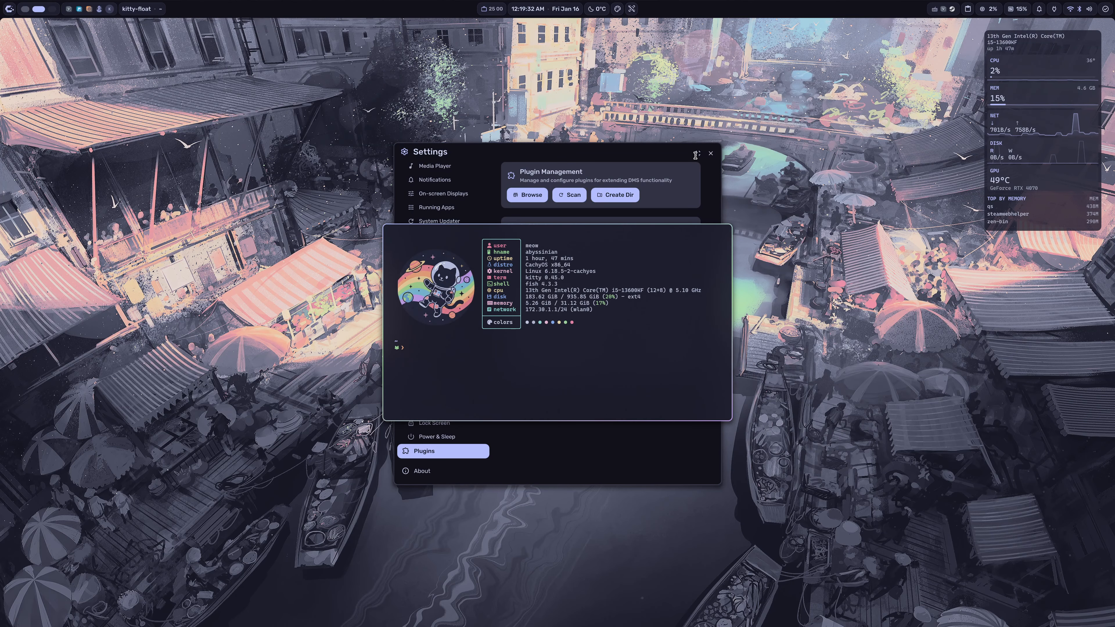
drag(614, 350, 969, 387)
drag(658, 157, 402, 119)
drag(899, 334, 666, 293)
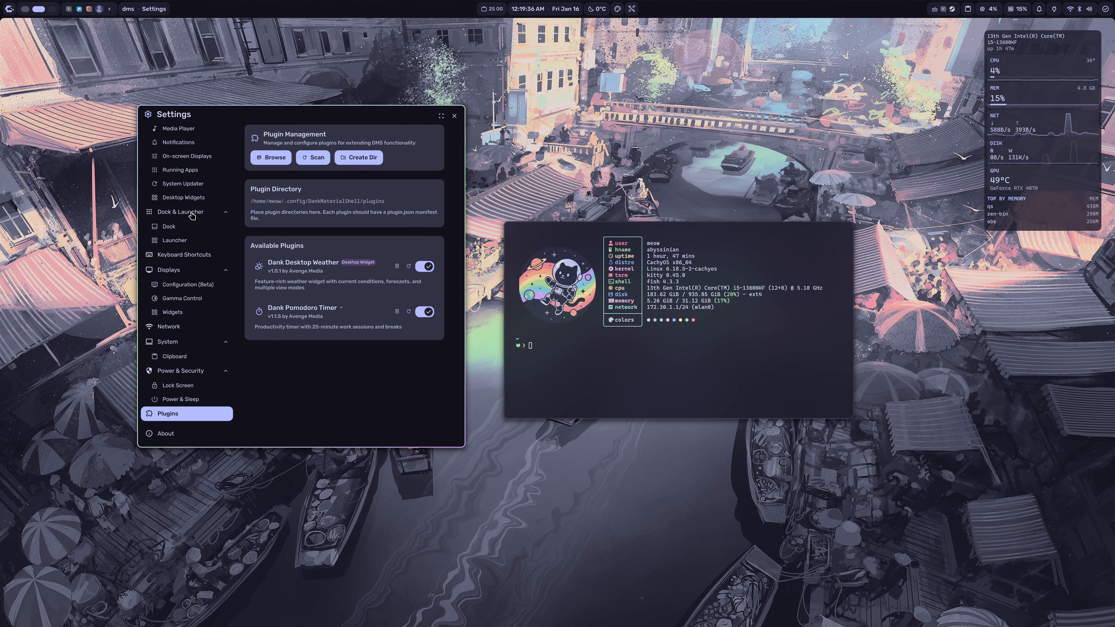
Step: Return to the Displays Configuration (Beta) page to view the missing outputs include notice
scroll(198, 225, up, 2)
scroll(201, 227, down, 2)
click(207, 286)
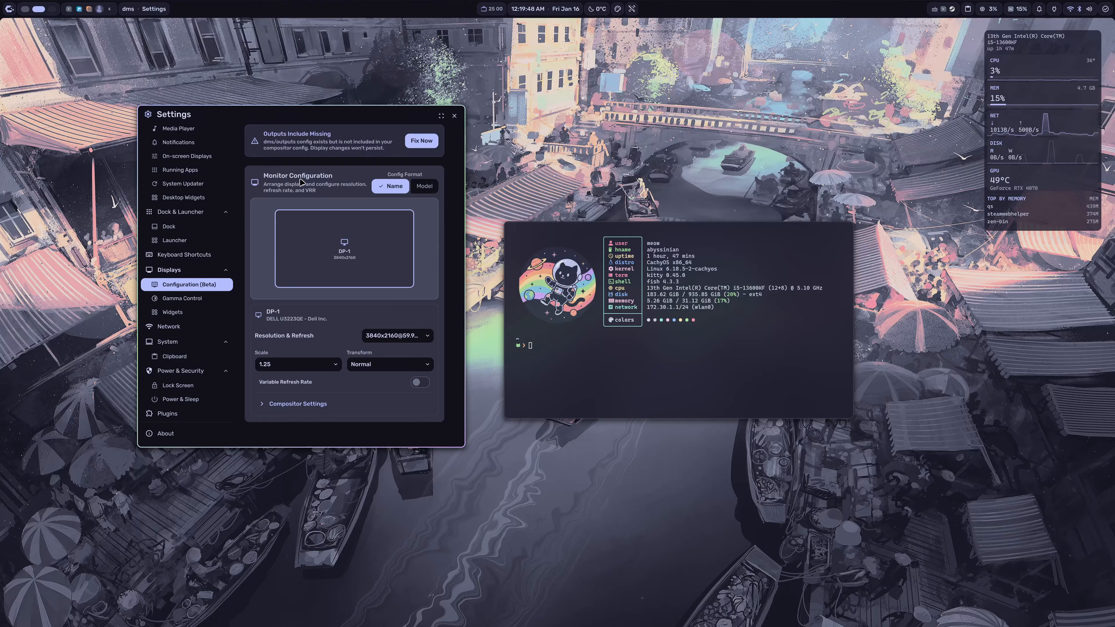
Step: Enlarge the terminal window, move into ~/.config/hypr and list its contents with ls -al
drag(749, 343, 762, 385)
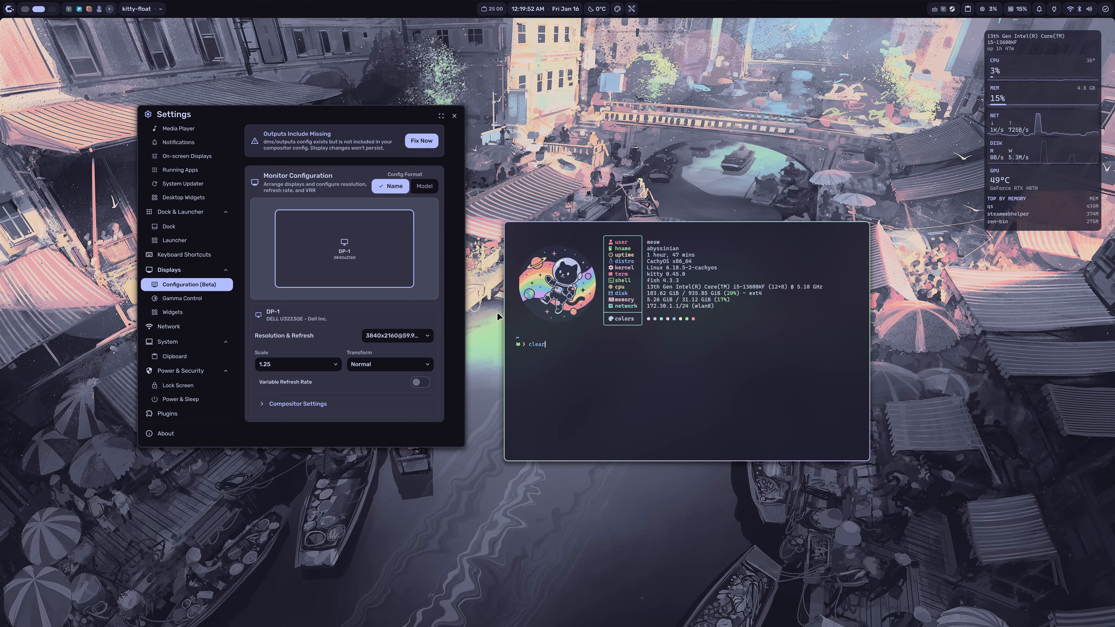
key(ctrl+l)
text(d )
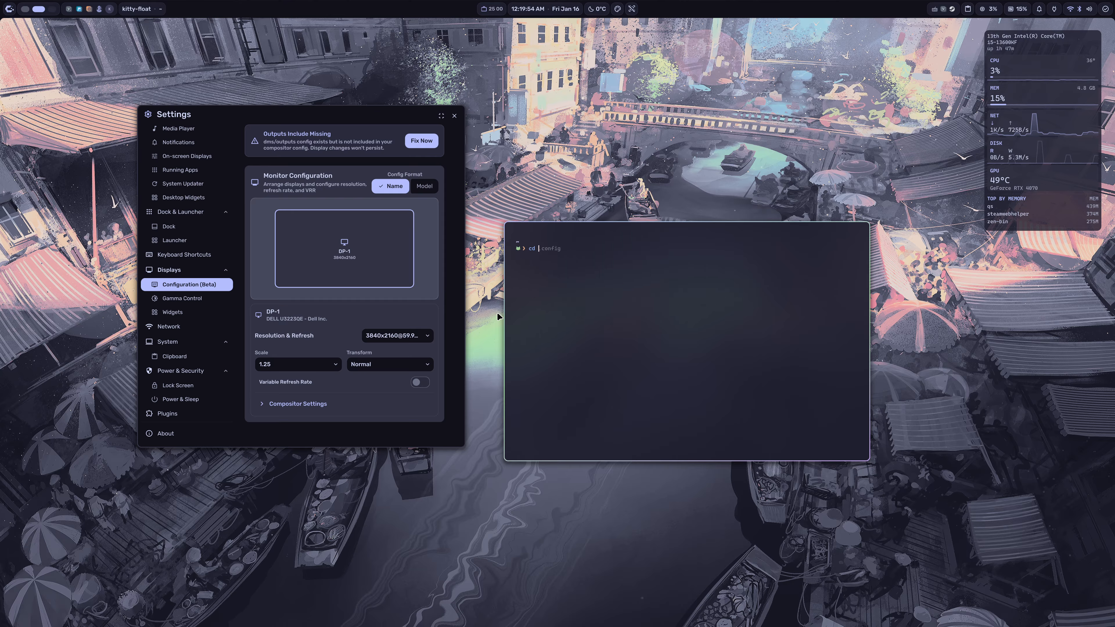
text(.config/hypr)
key(Return)
text(clear)
key(Return)
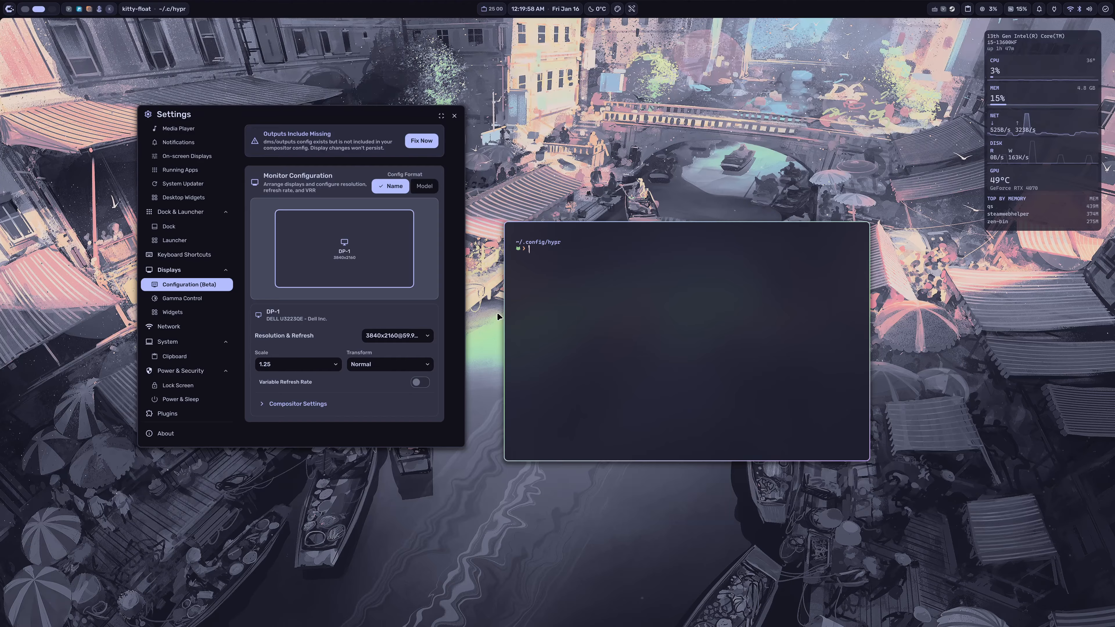
text(ls -al)
key(Return)
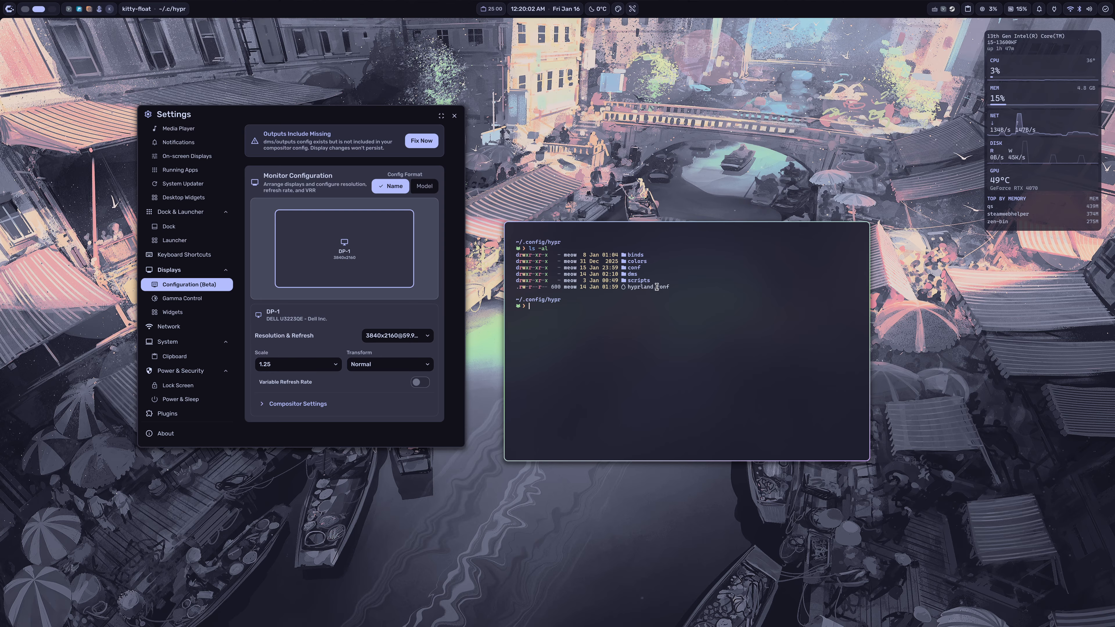
Step: Launch Neovim from ~/.config/hypr and close the lazy plugin manager window to reach the LazyVim dashboard
text(nvim)
key(Return)
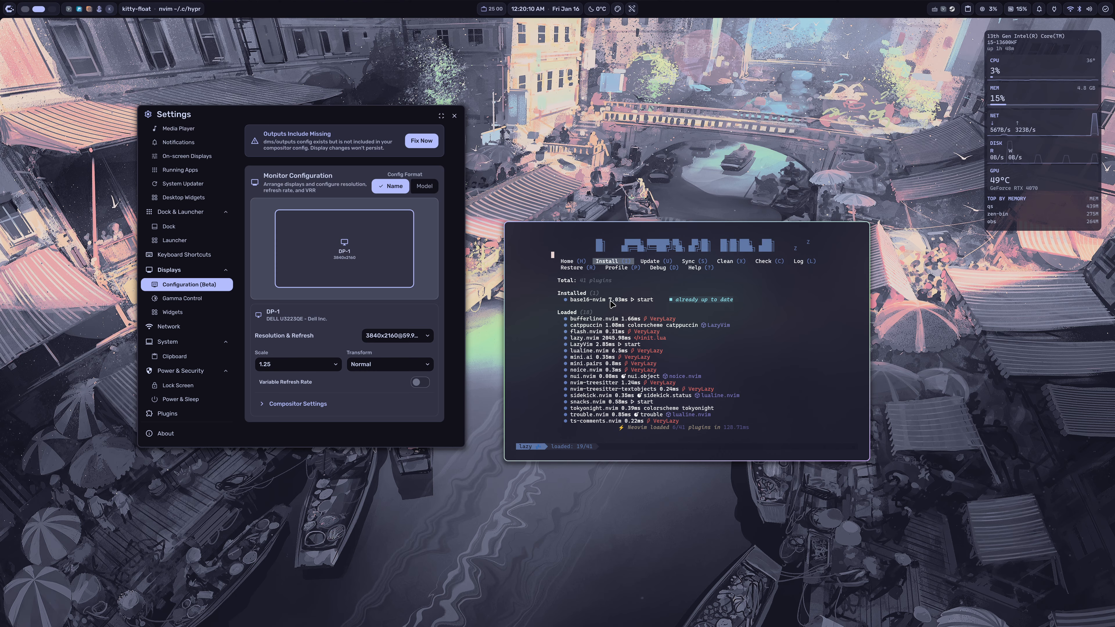
key(q)
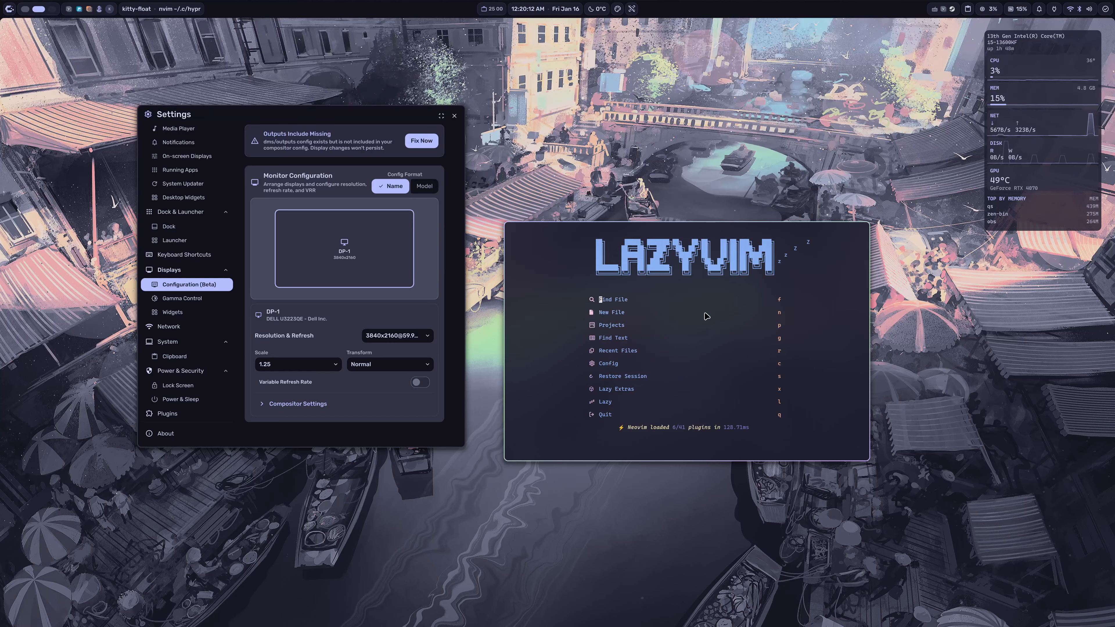
Step: Turn off the neovim Matugen template in the Theme & Colors settings
scroll(174, 166, up, 5)
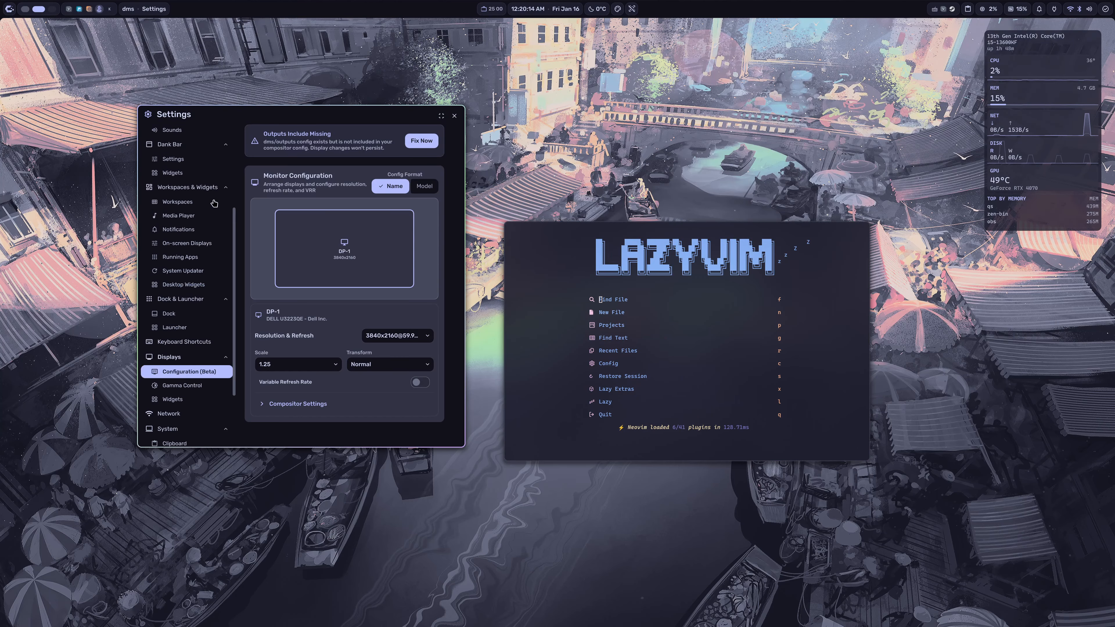
scroll(193, 194, up, 1)
scroll(194, 234, down, 5)
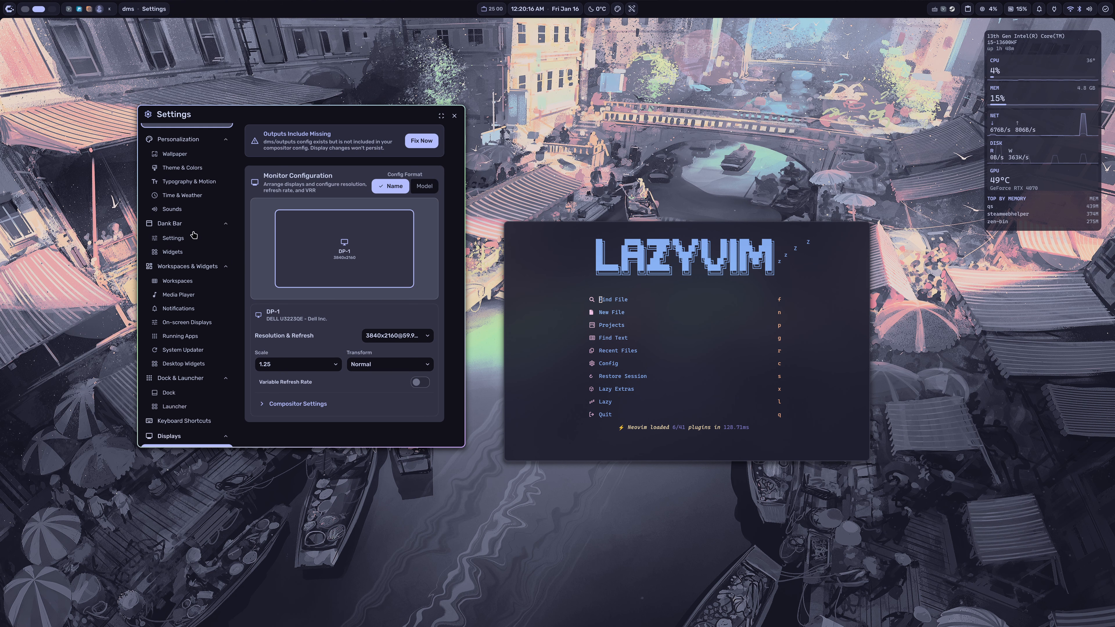
click(198, 169)
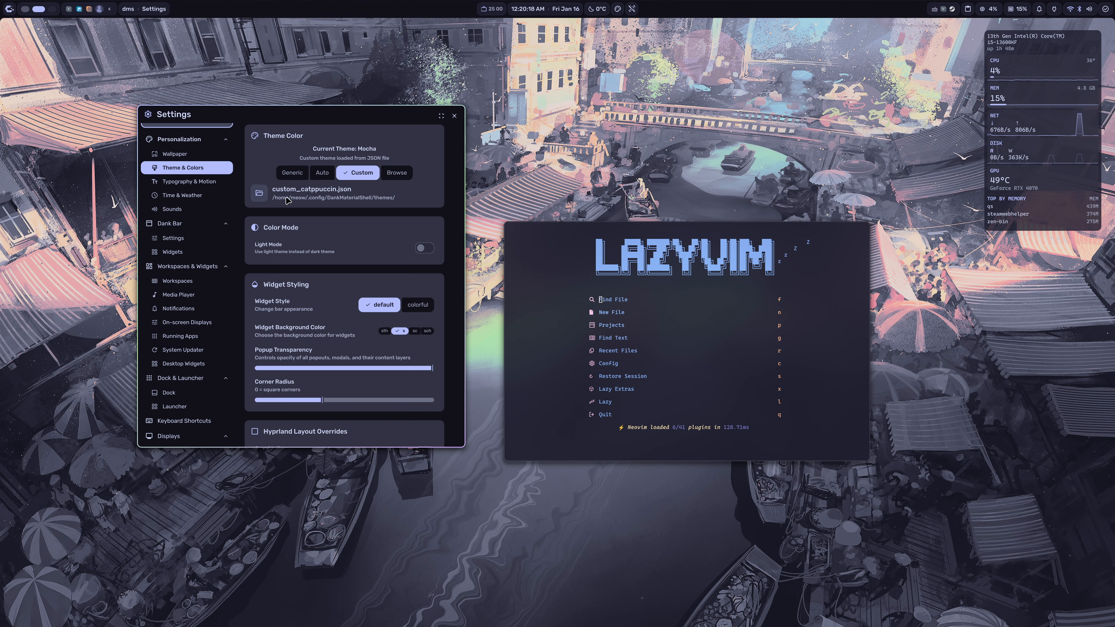
scroll(443, 221, down, 10)
scroll(444, 221, down, 10)
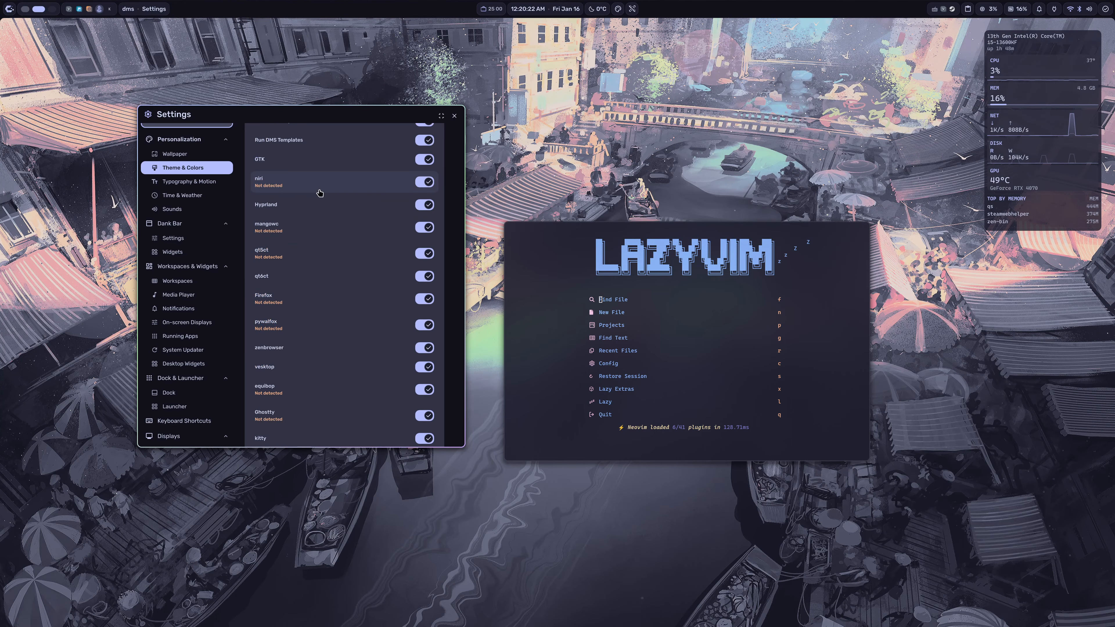
scroll(307, 202, down, 3)
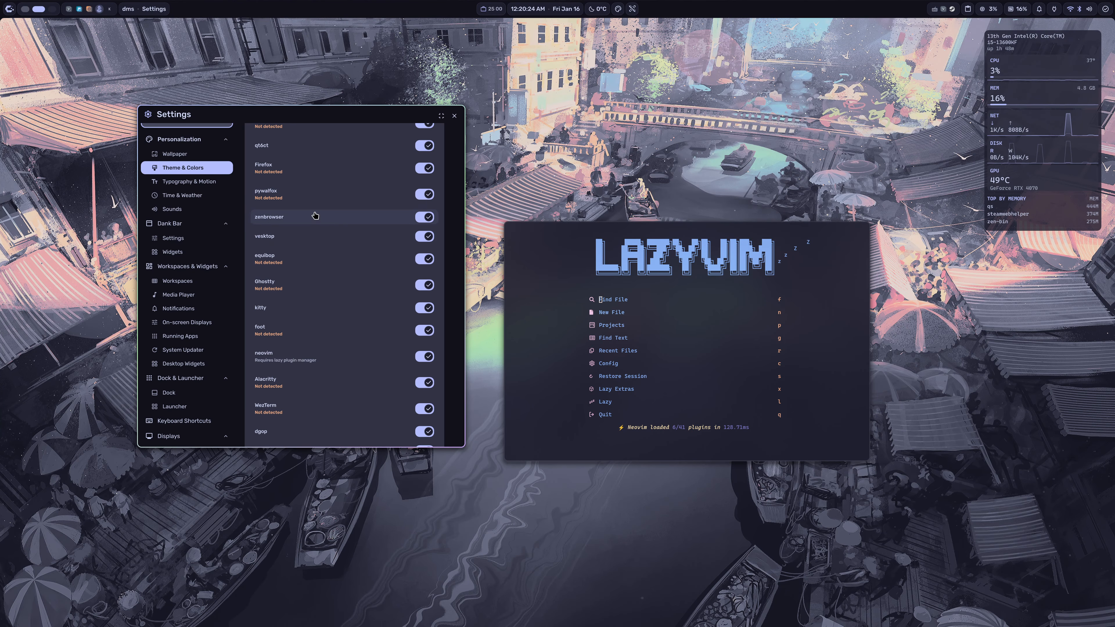
scroll(338, 216, down, 3)
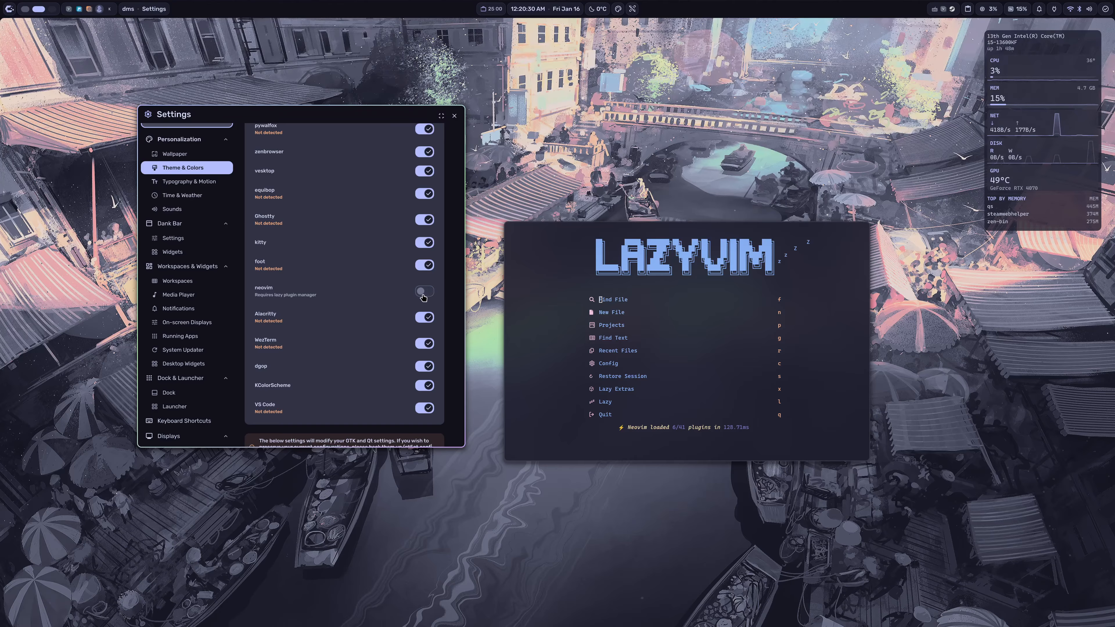
scroll(391, 229, up, 5)
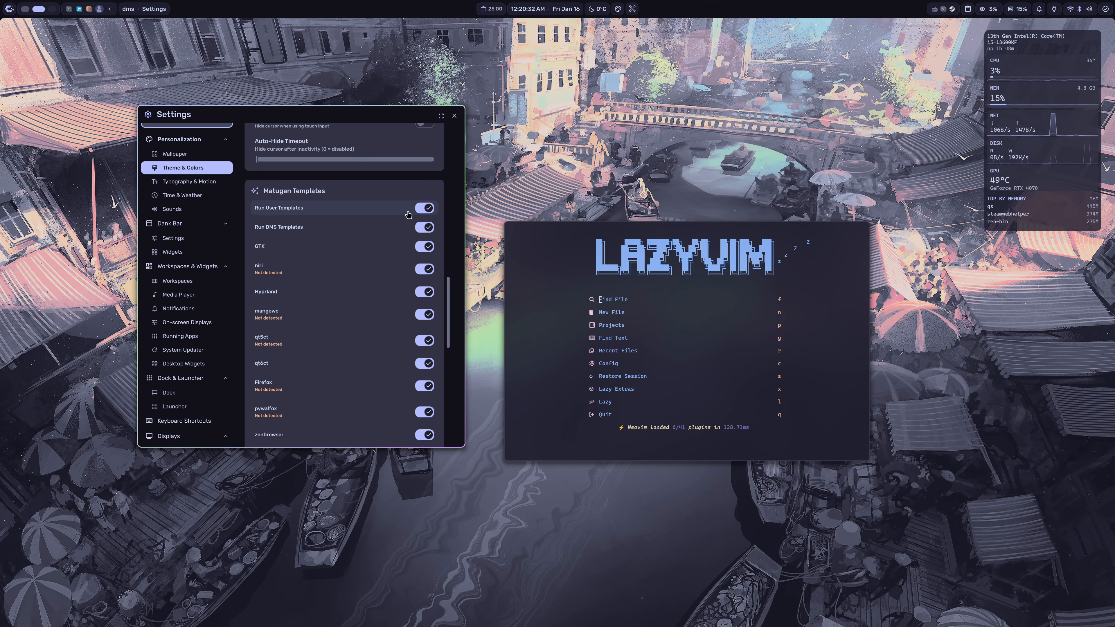
scroll(447, 199, down, 1)
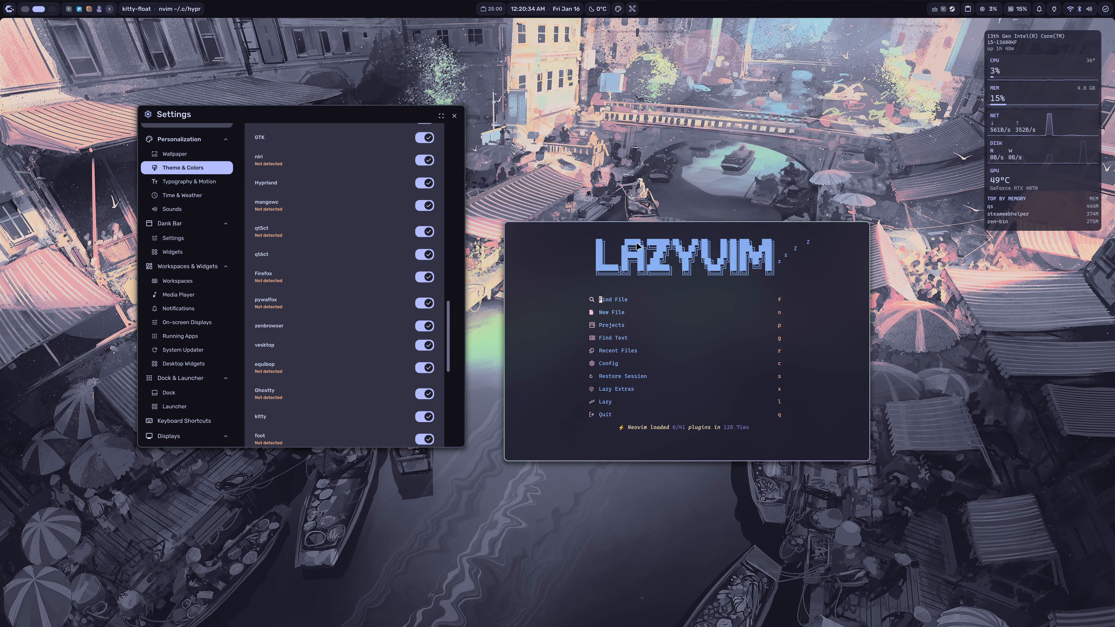
text(q)
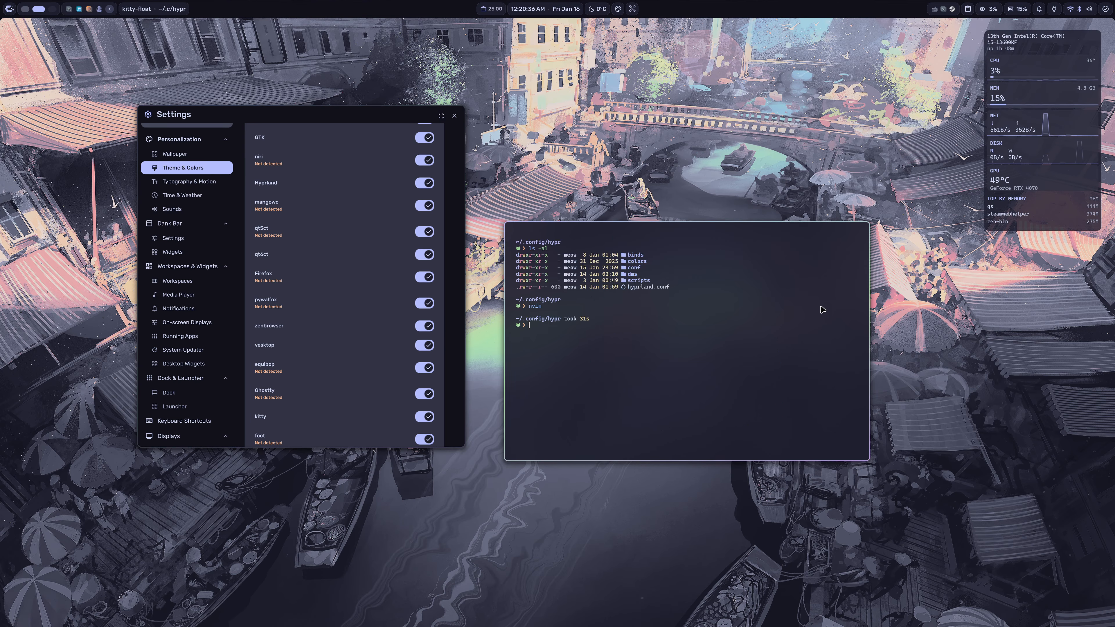
text(nvim)
key(Return)
key(space)
key(e)
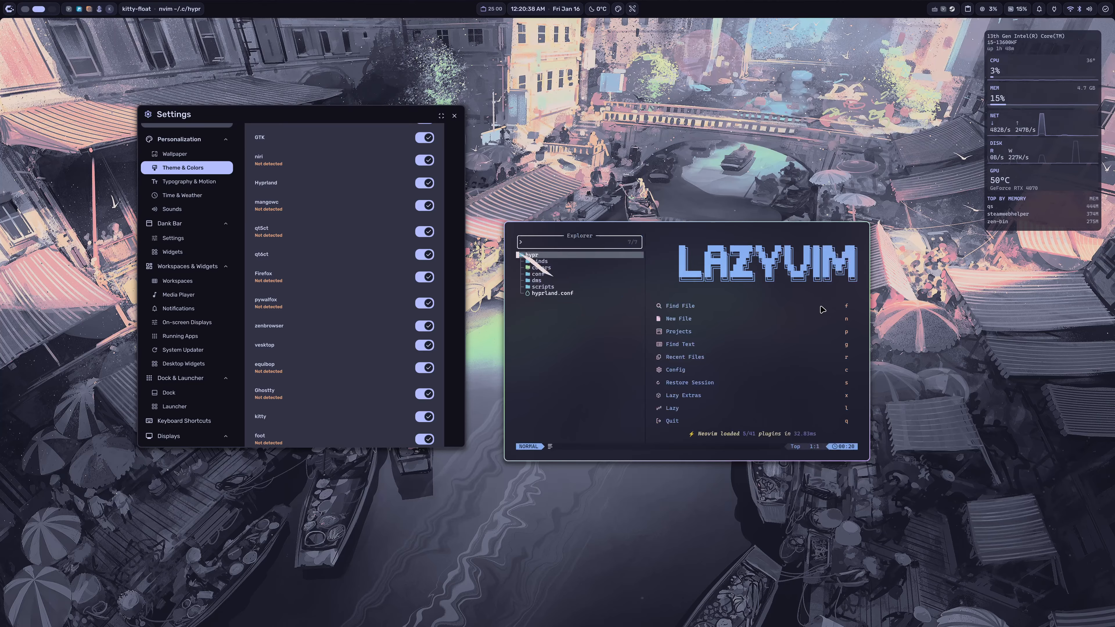
key(j)
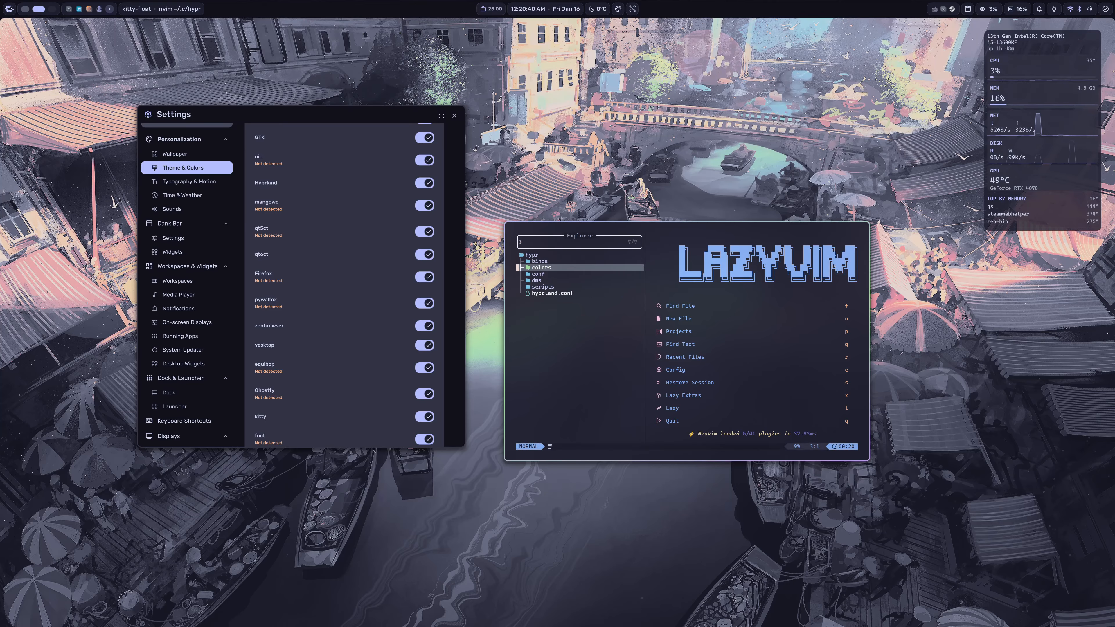
key(ctrl+l)
key(')
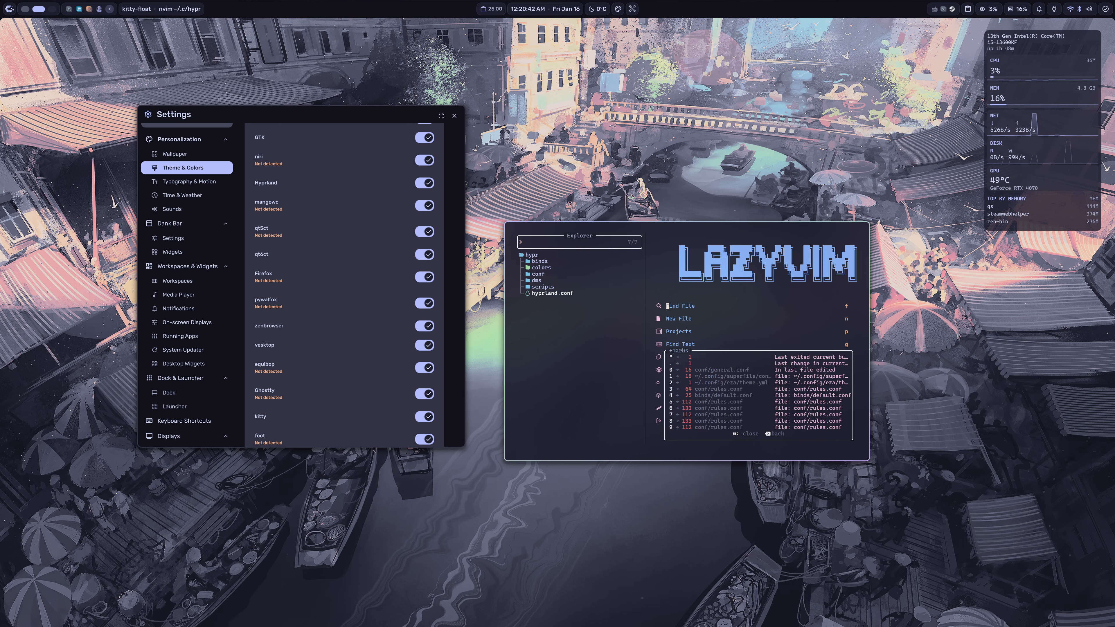
key(q)
key(shift+')
key(q)
key(a)
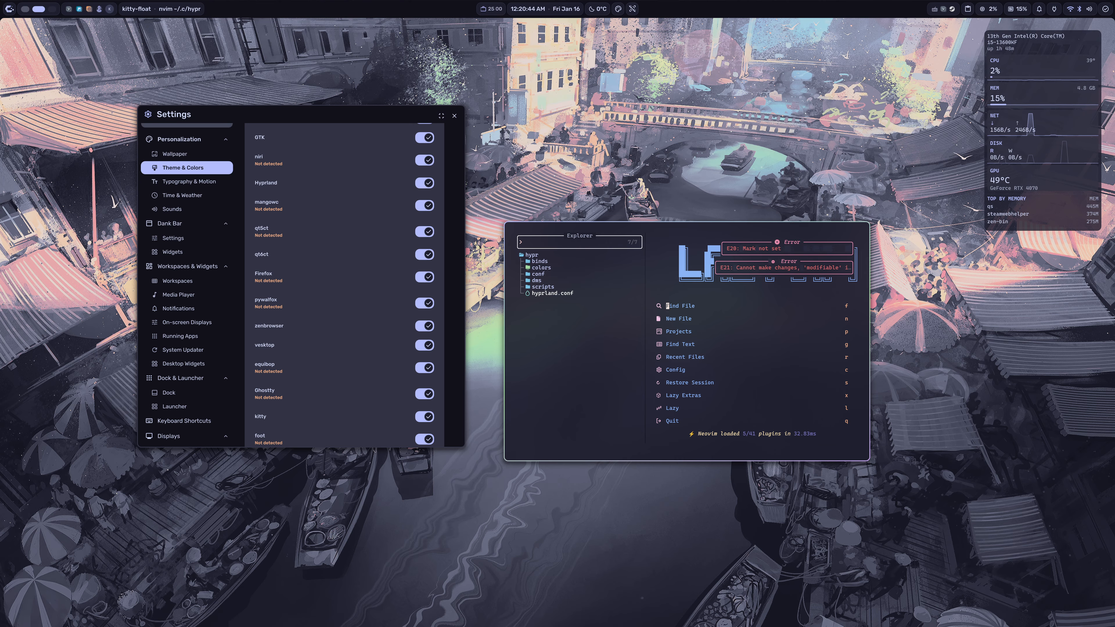
Step: Quit Neovim, jump to ~/.config/nvim and launch Neovim there
text(qz )
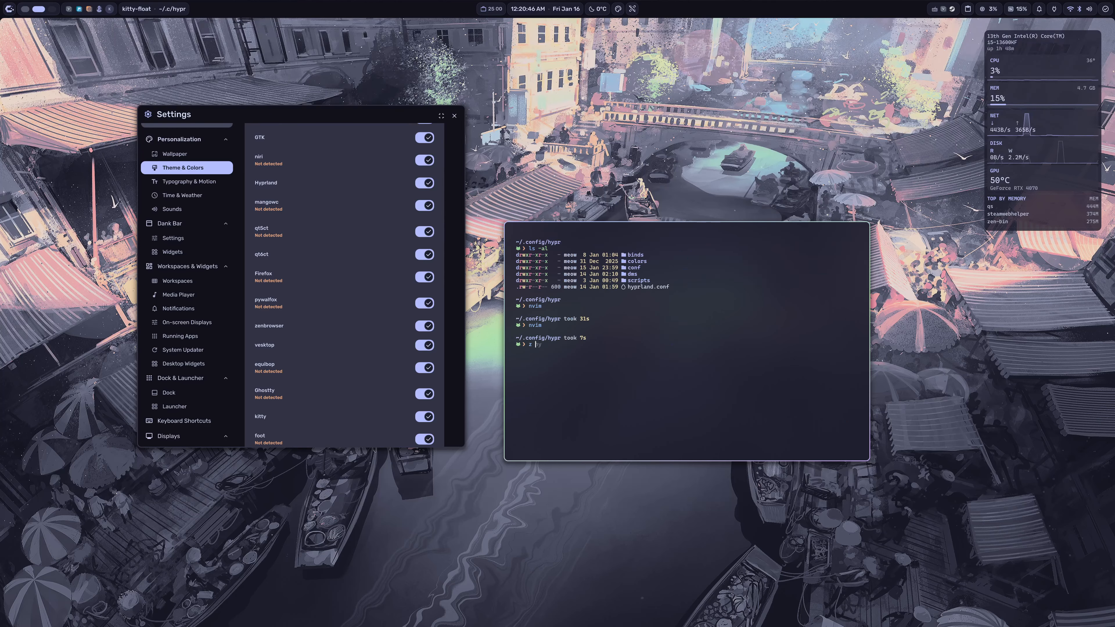
text(nvim)
key(Return)
text(nvim)
key(Return)
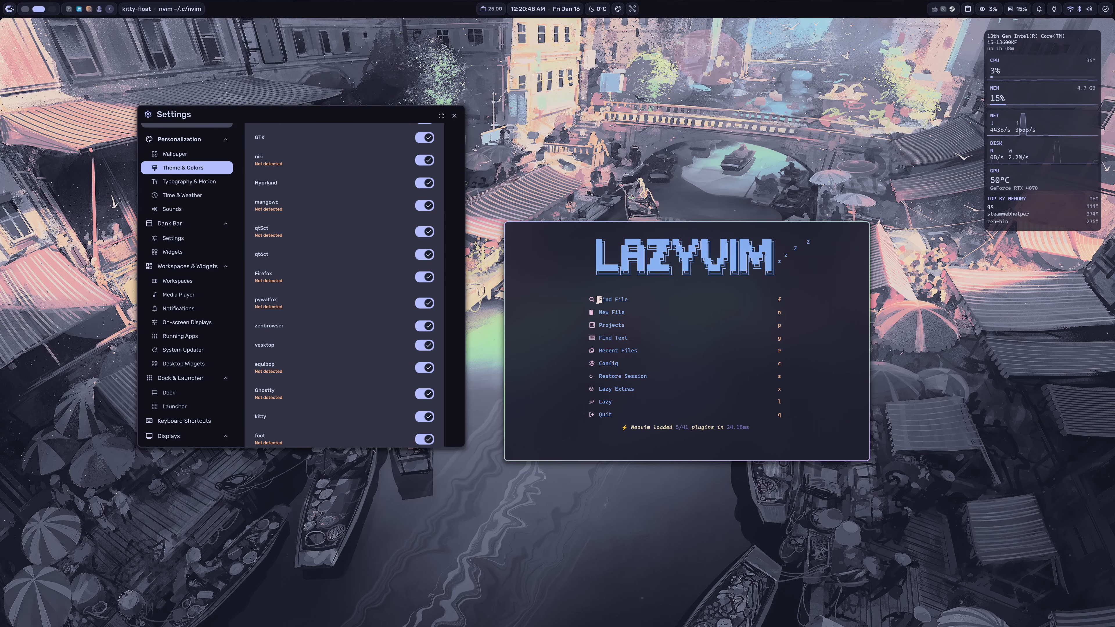
Step: Open lua/plugins/dankcolors.lua from the Neovim file explorer
key(space)
key(e)
key(j)
key(j)
key(j)
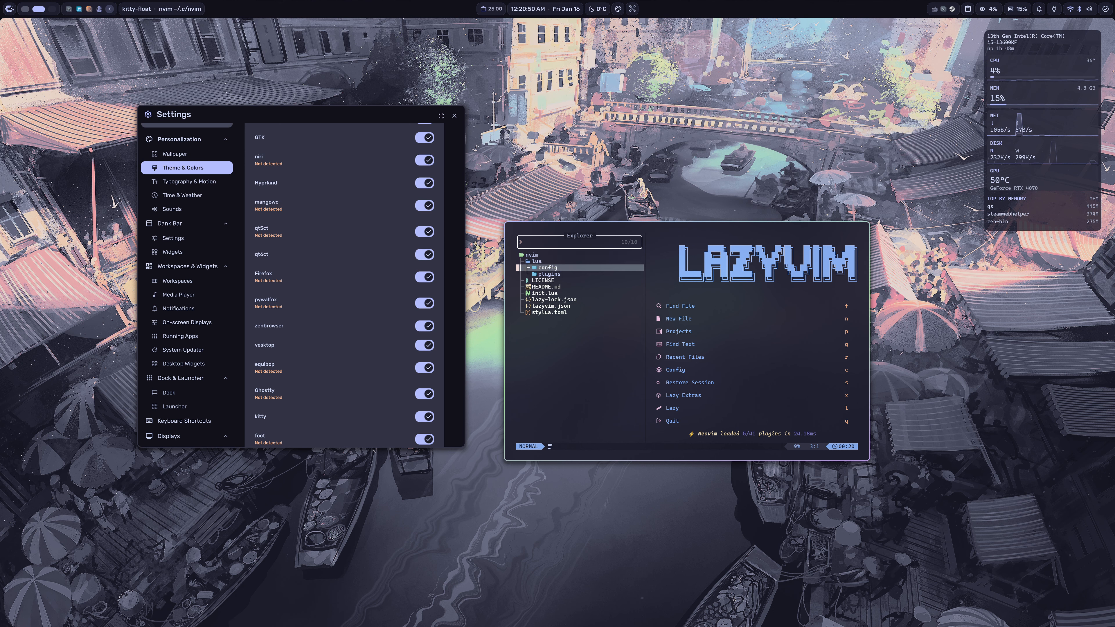
key(j)
key(l)
key(j)
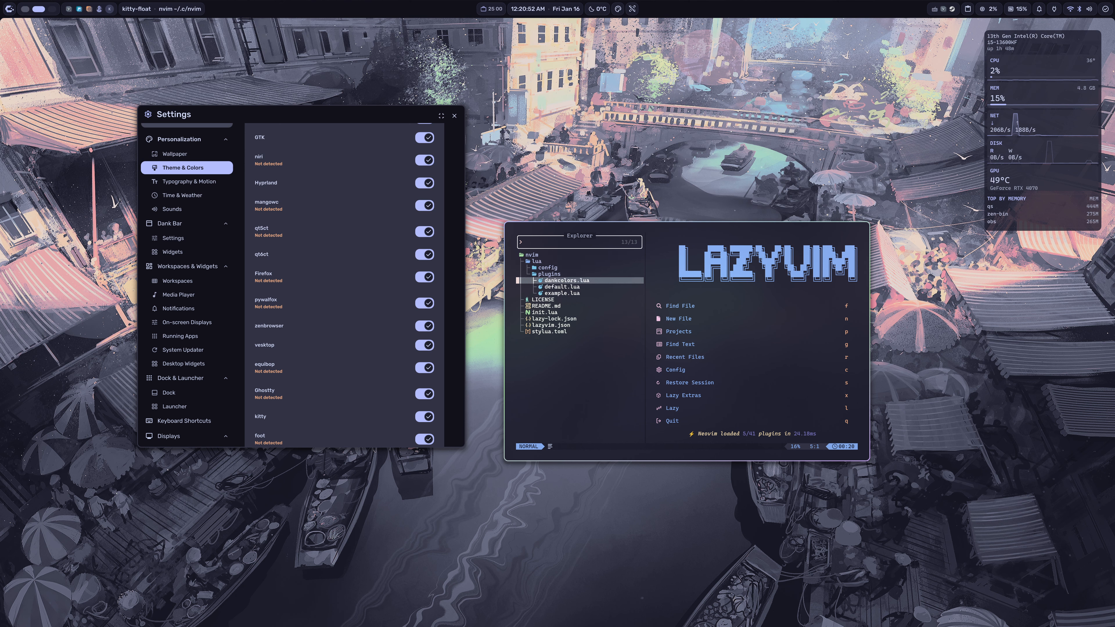
key(l)
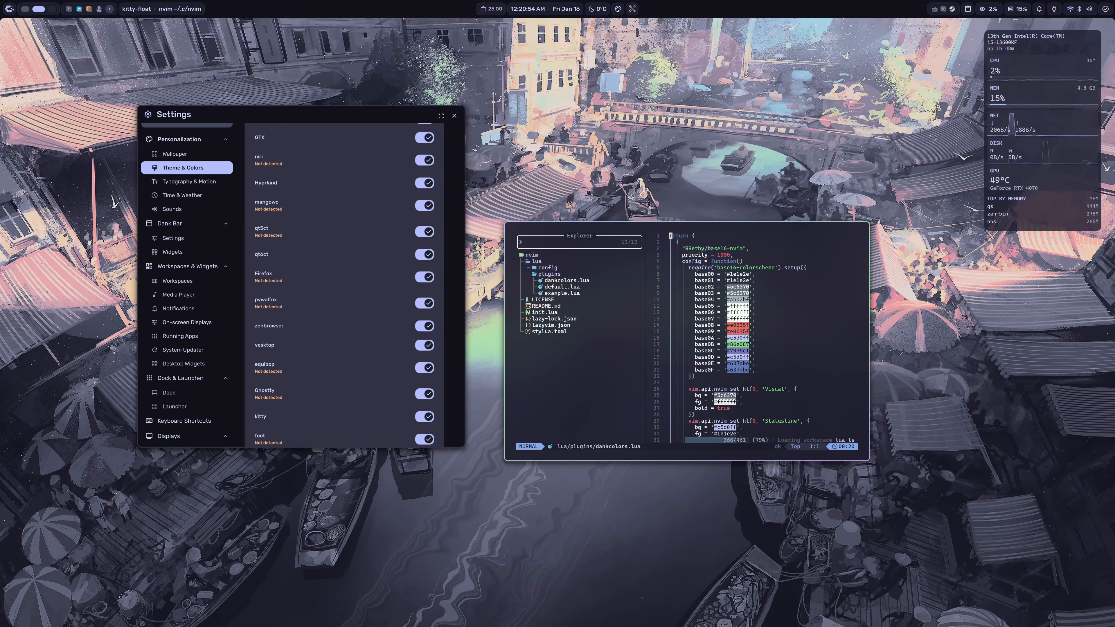
Step: Delete dankcolors.lua from the lua/plugins folder
click(569, 281)
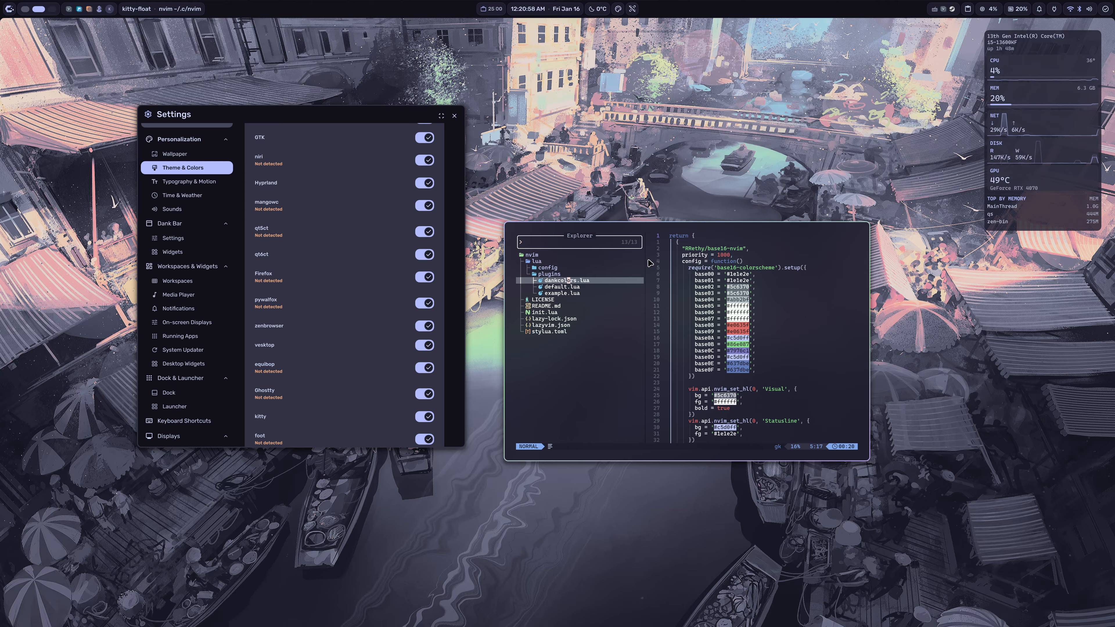
key(d)
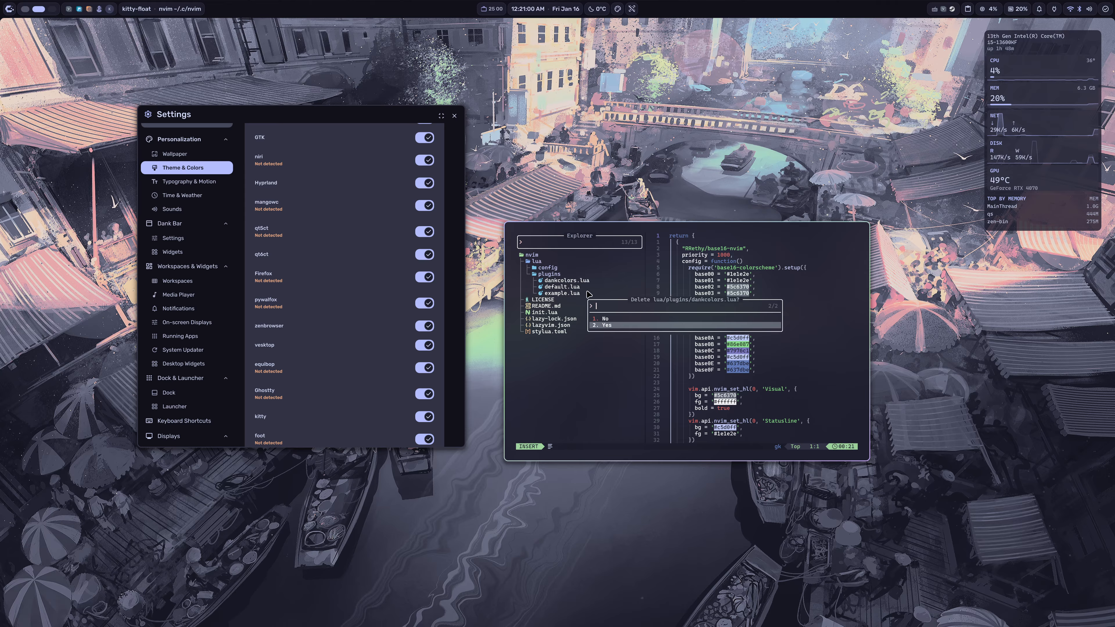
key(Return)
Step: Quit Neovim, return to ~/.config/hypr and relaunch Neovim from a cleared terminal
text(j:qa)
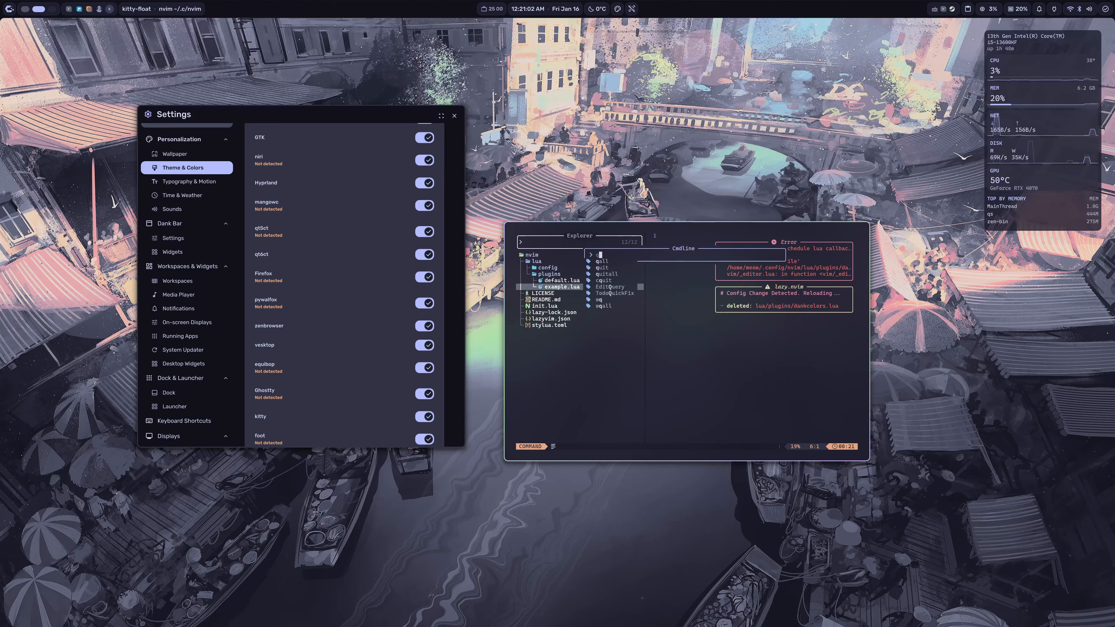
key(Return)
text(z  h)
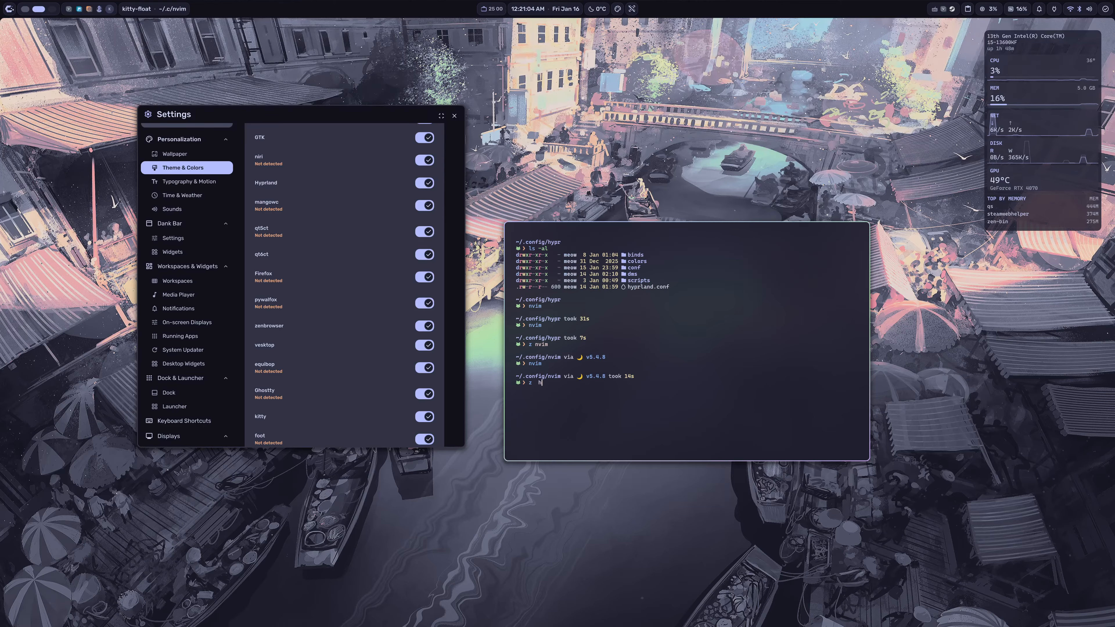
text(h)
key(Return)
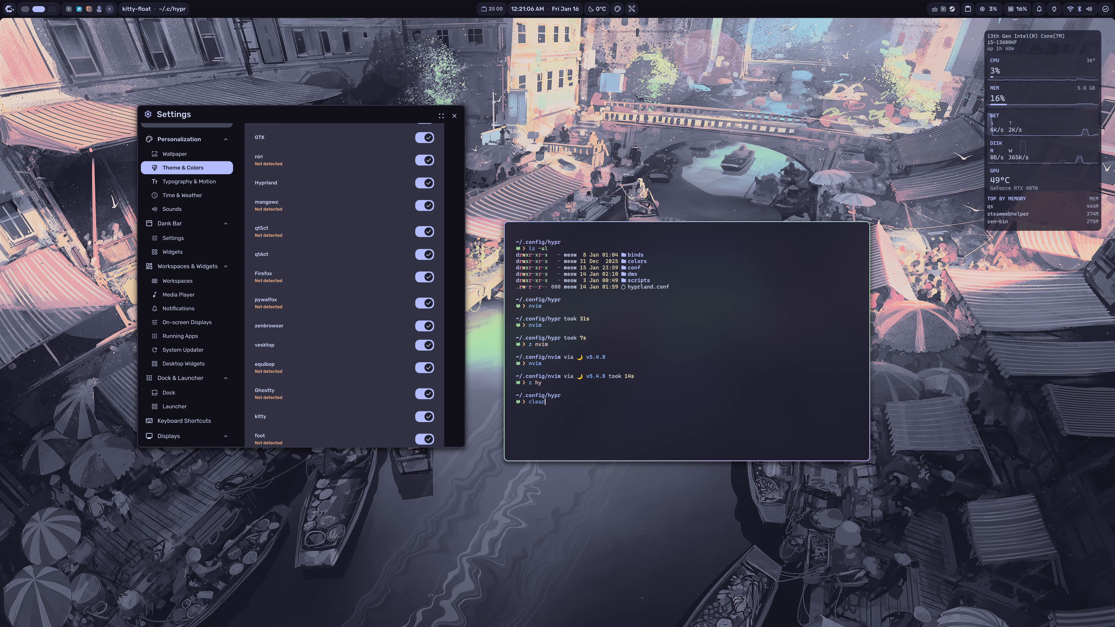
key(ctrl+l)
text(nvim)
key(Return)
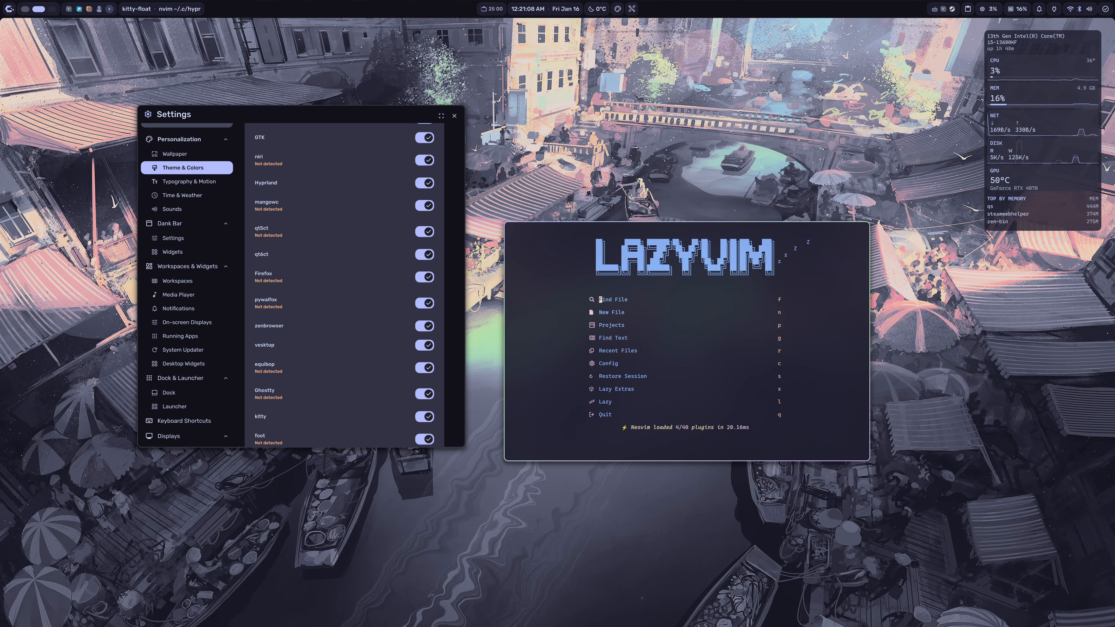
Step: Clean the unused base16-nvim plugin in the Lazy plugin manager and close it
key(l)
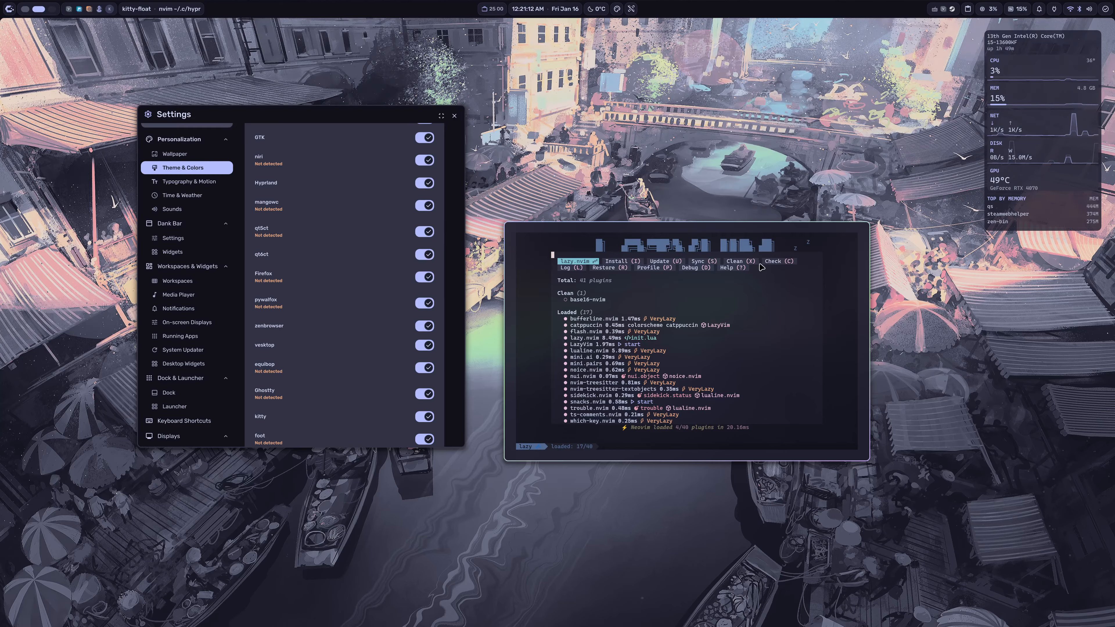
key(shift+x)
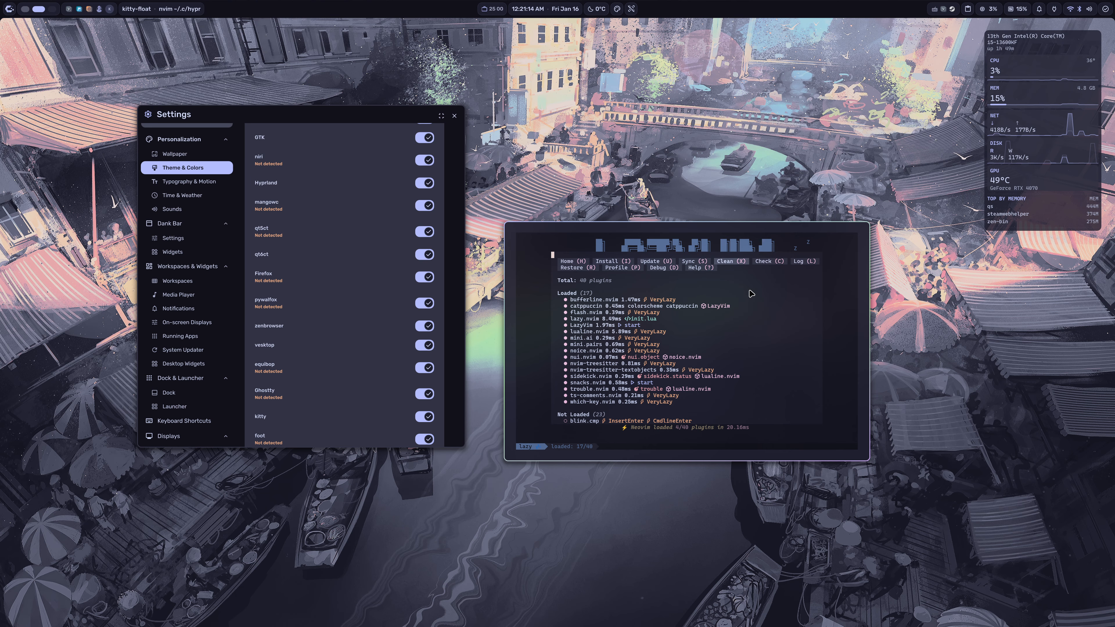
key(q)
Step: Open hyprland.conf from the file explorer in the hypr folder
key(space)
key(e)
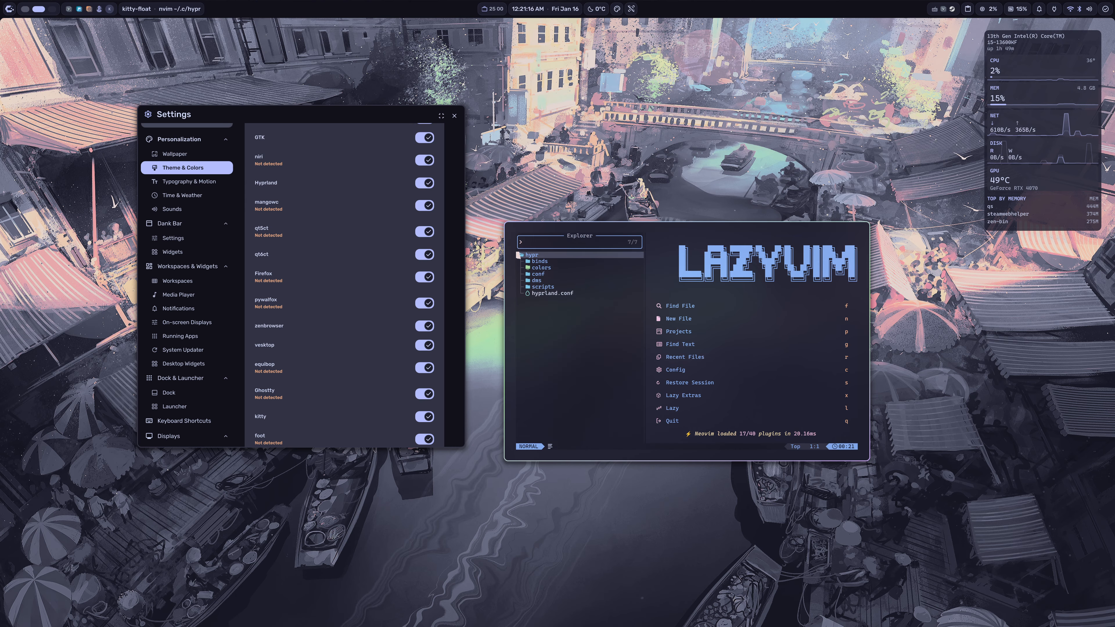
key(j)
key(j)
key(j)
key(j)
key(j)
key(j)
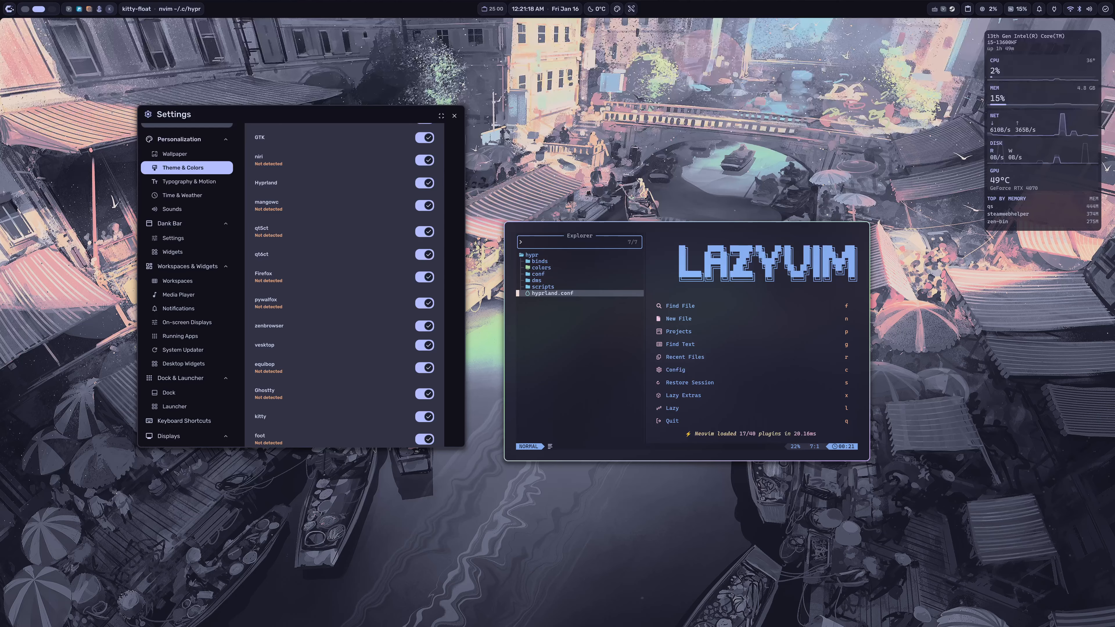
key(Return)
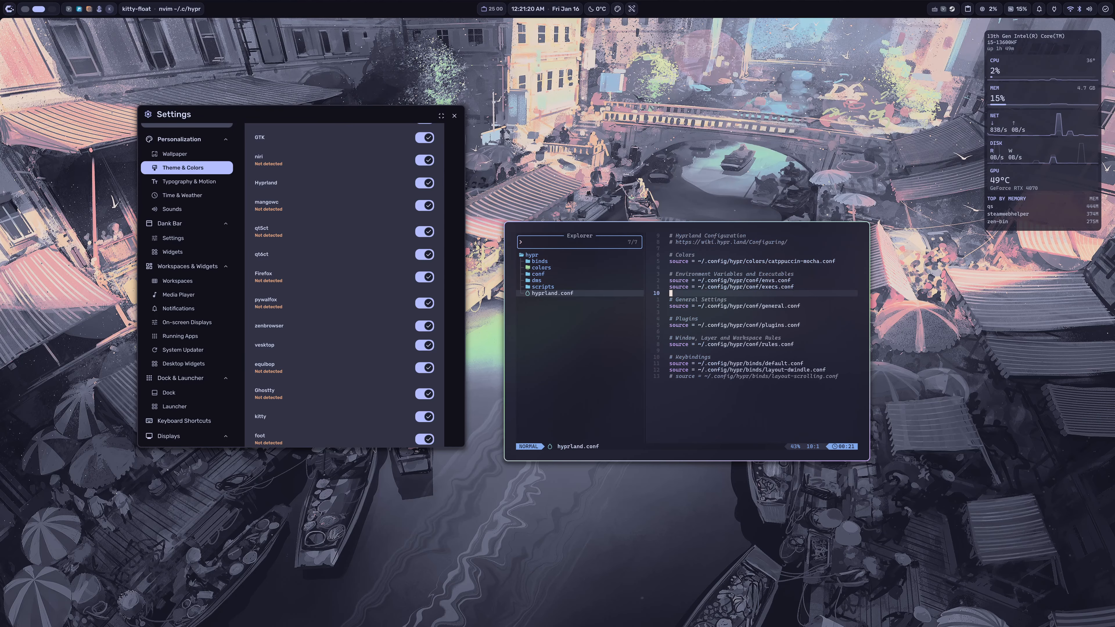
Step: Enlarge the Neovim window and review the color, environment, general settings and plugins source lines in hyprland.conf
drag(796, 385, 886, 435)
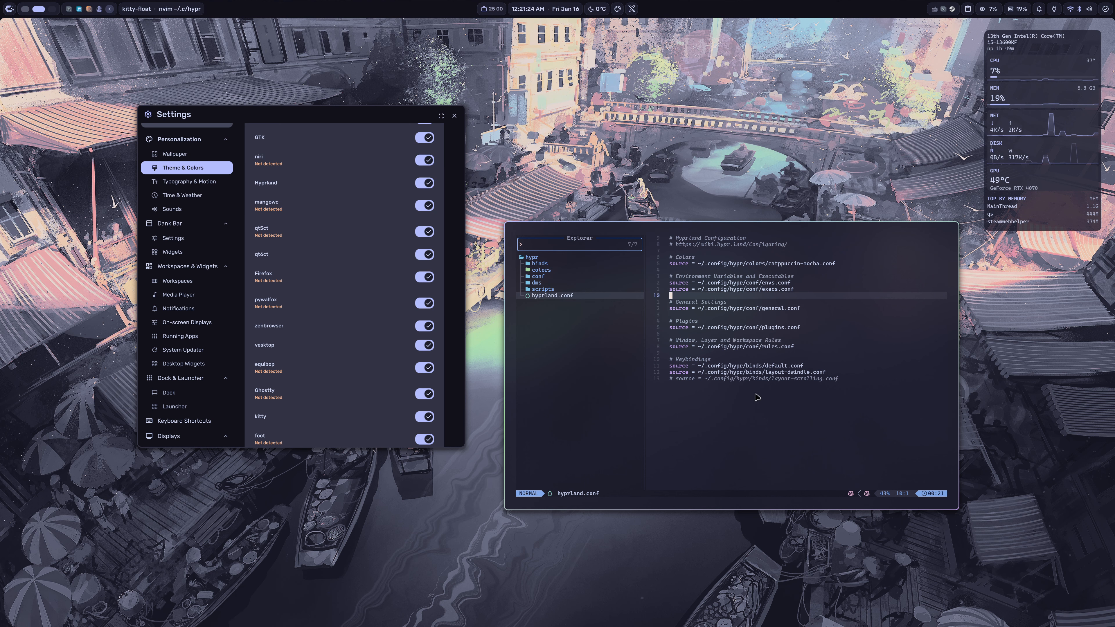
drag(681, 262, 826, 271)
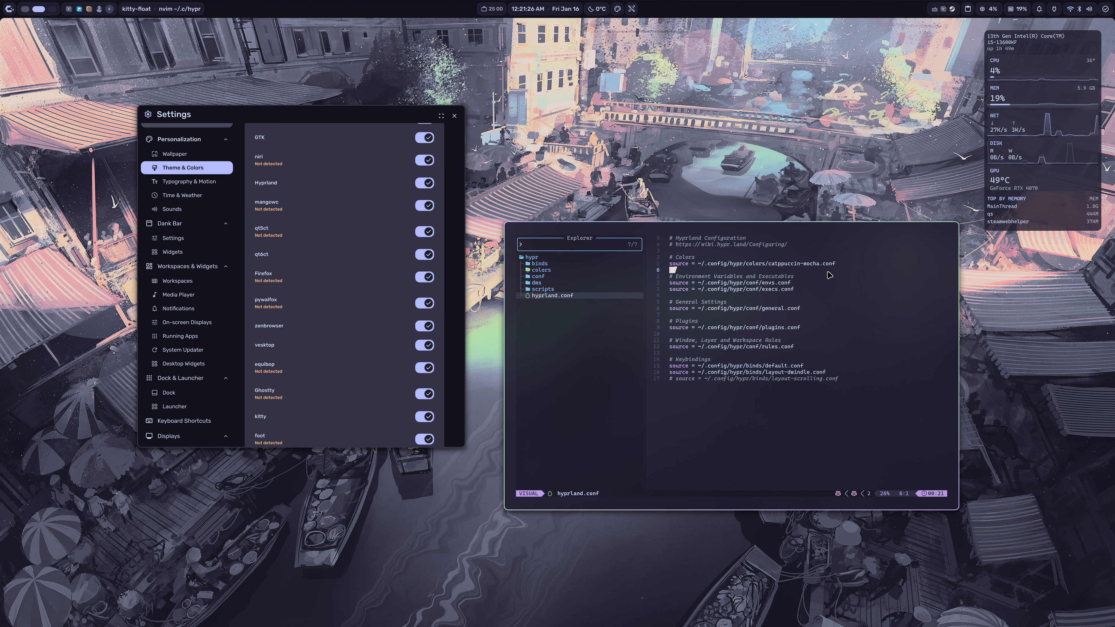
drag(688, 278, 807, 289)
click(769, 283)
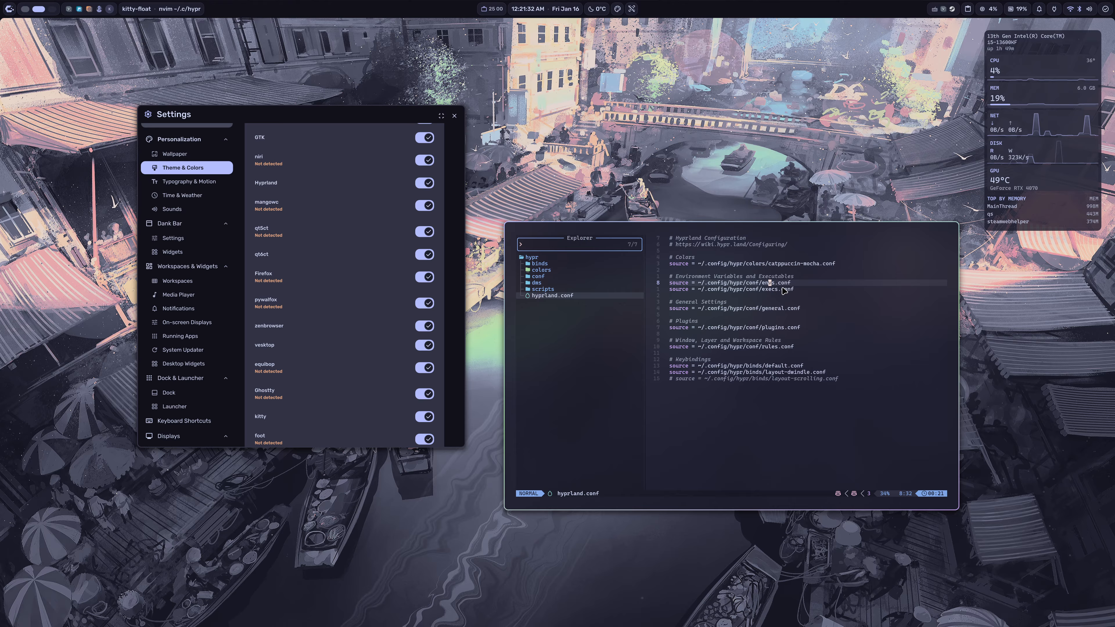
drag(676, 303, 781, 310)
click(802, 316)
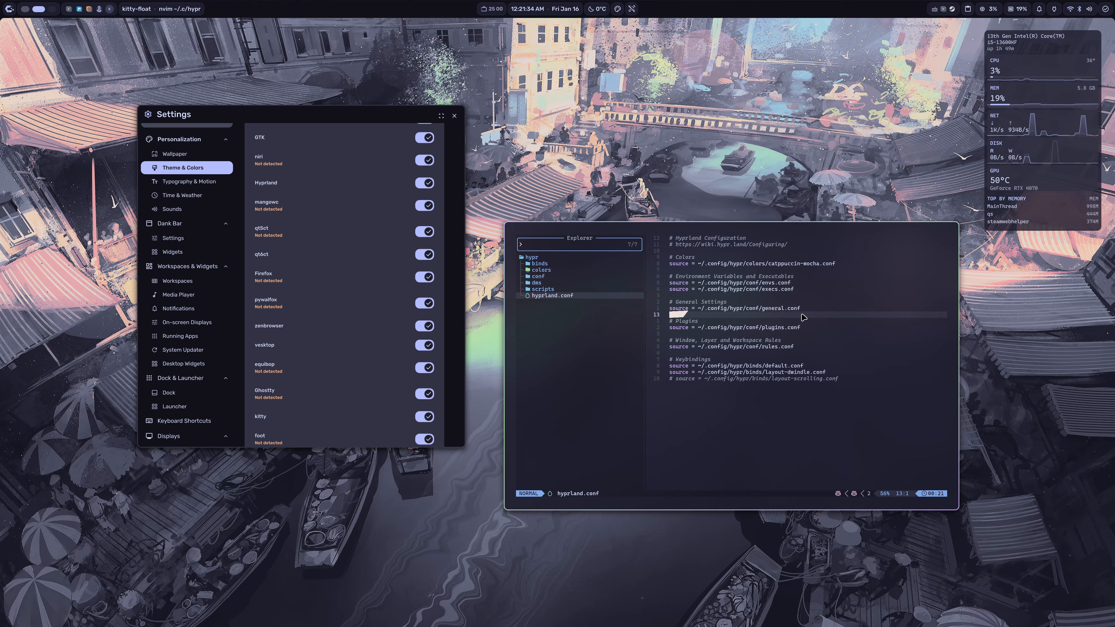
drag(677, 322, 815, 328)
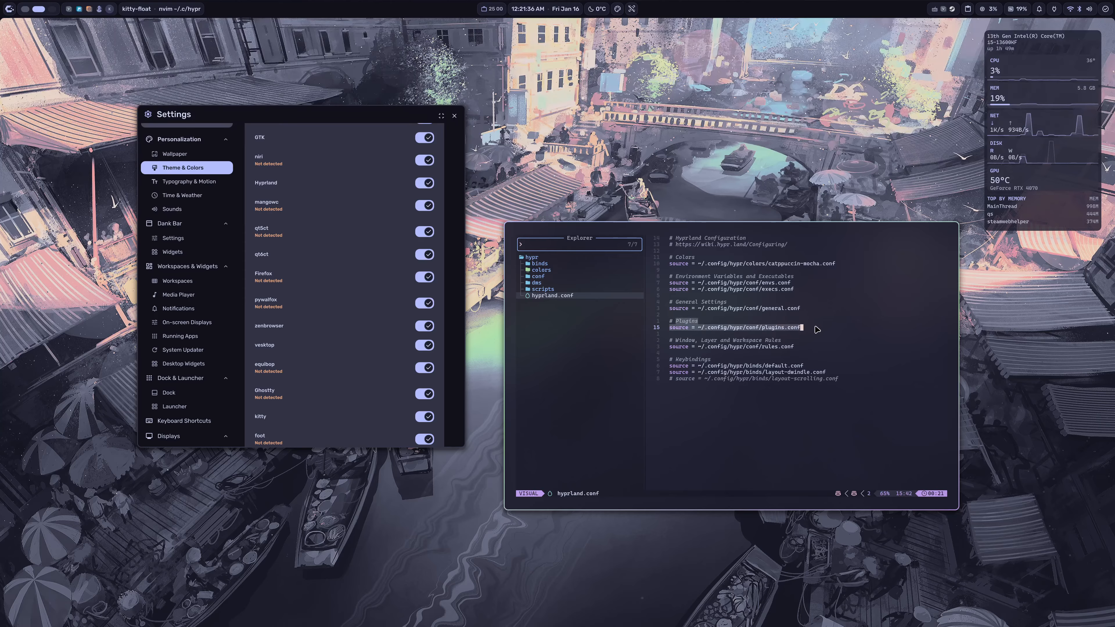
Step: Review the rules and keybindings source lines in hyprland.conf, including the two layout binds files
click(784, 337)
drag(672, 340, 808, 350)
click(808, 349)
key(Escape)
drag(672, 365, 828, 378)
click(833, 379)
click(838, 365)
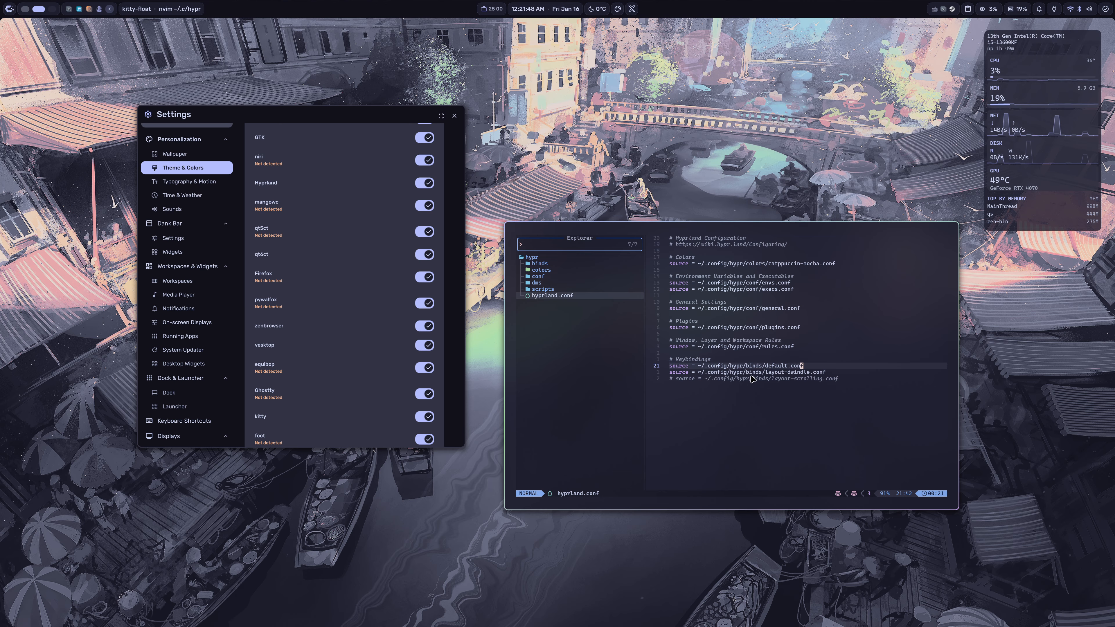
Step: Expand the binds folder in the file explorer and look over its default, dwindle and scrolling layout files
click(546, 263)
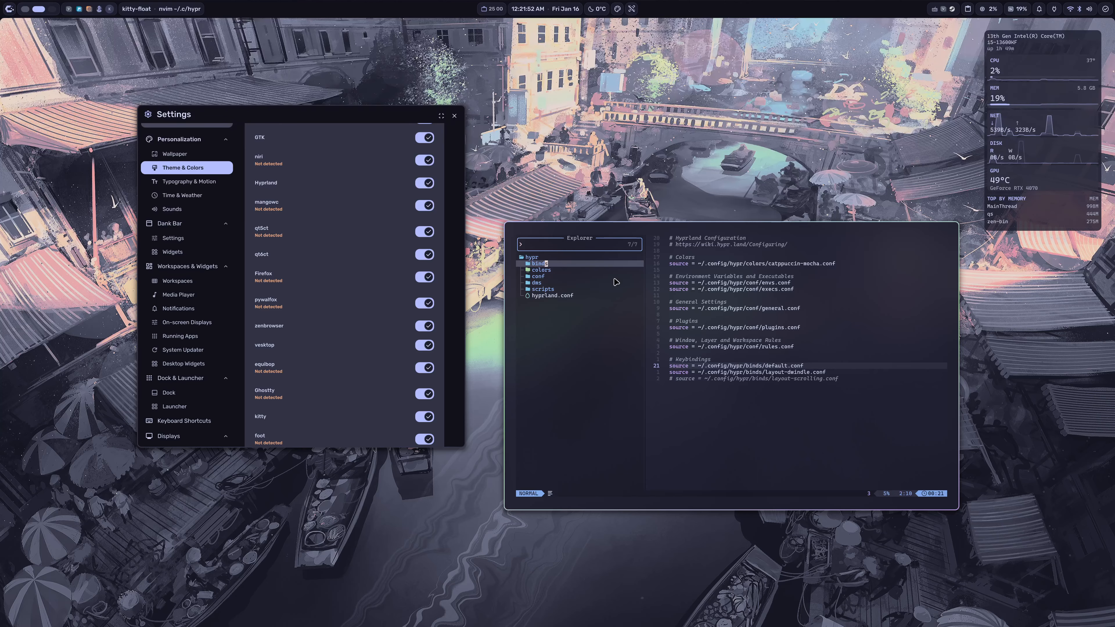
key(Return)
key(j)
key(j)
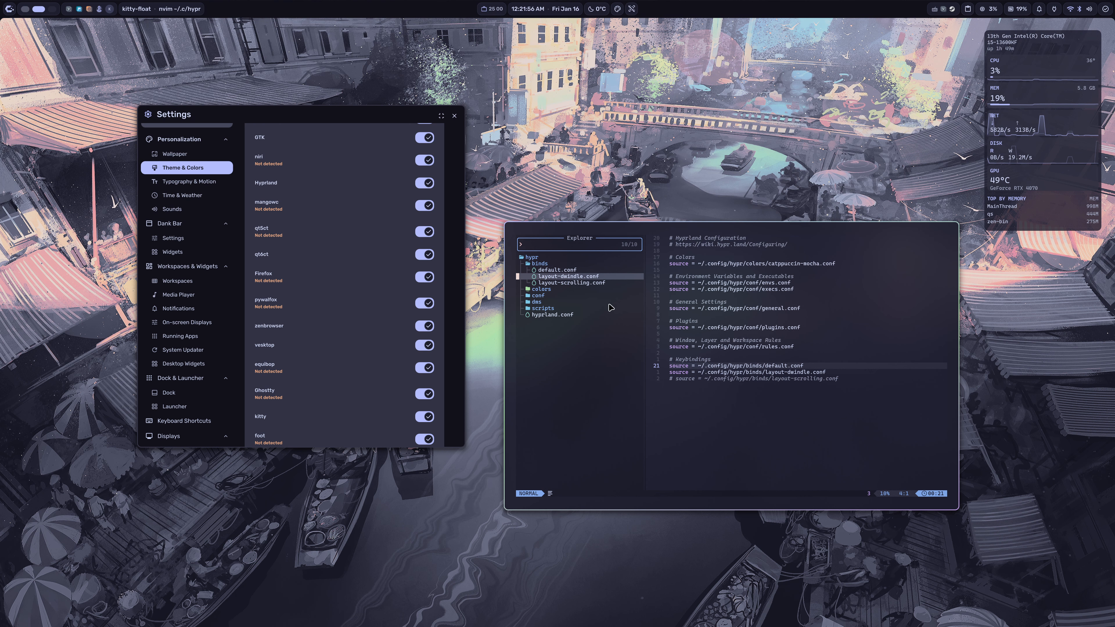
key(j)
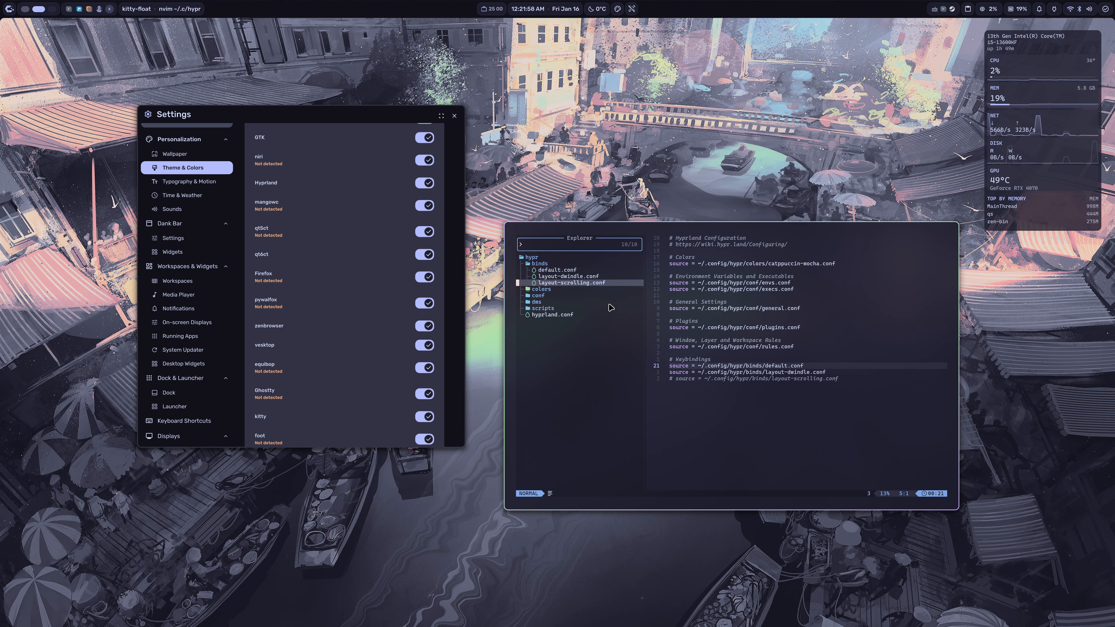
key(k)
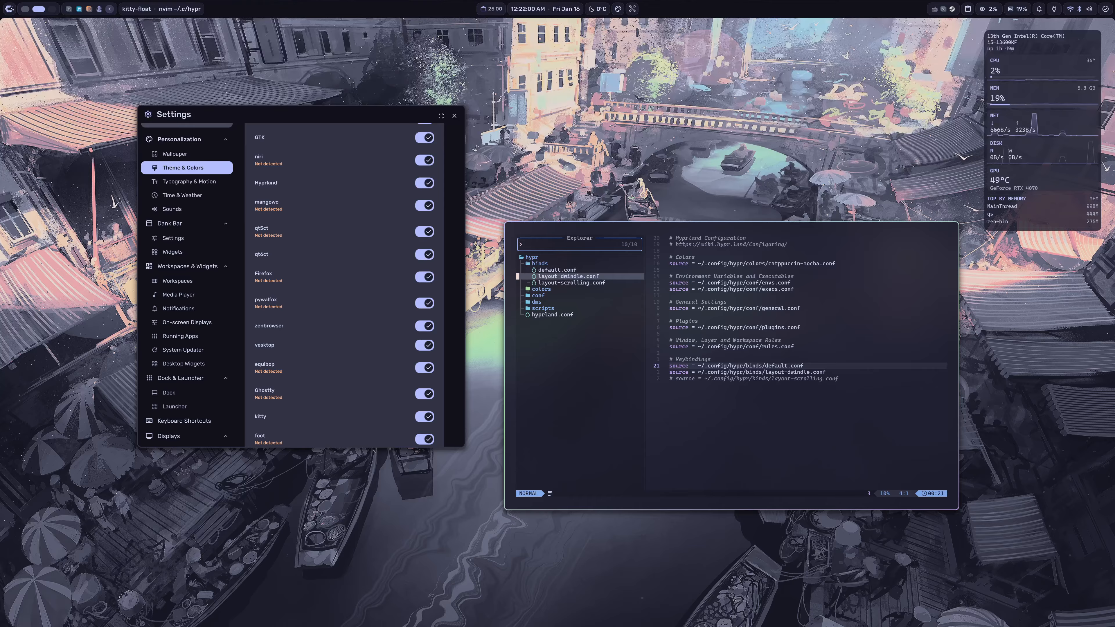
Step: Expand the scripts folder in the file explorer and open the toggle-layout script to examine it
key(j)
key(j)
key(j)
key(k)
key(k)
key(j)
key(j)
key(j)
key(j)
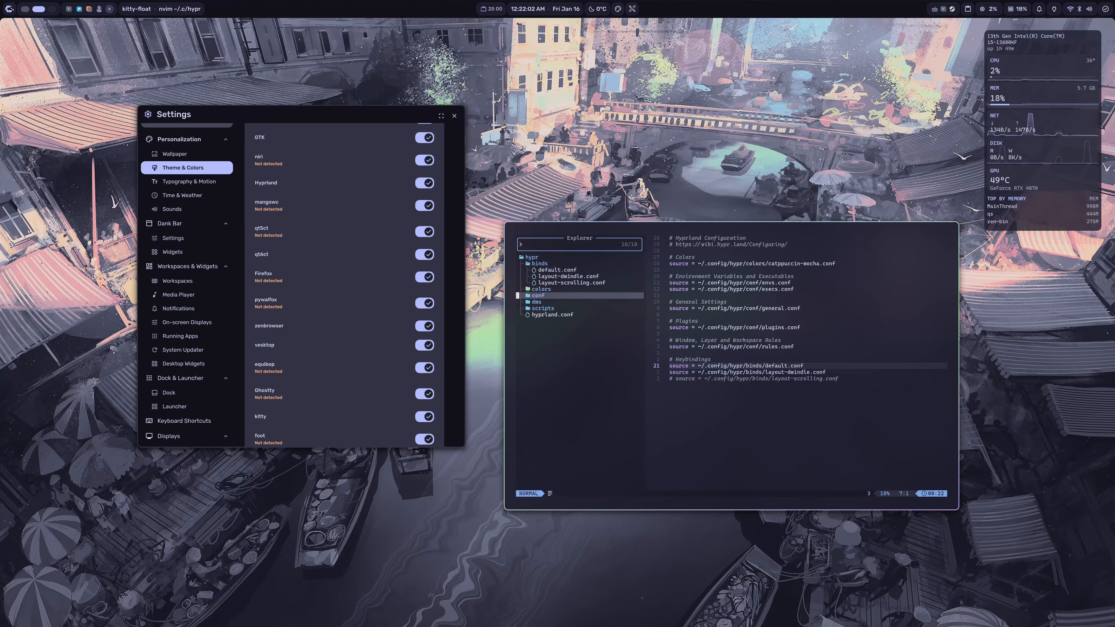
key(l)
key(j)
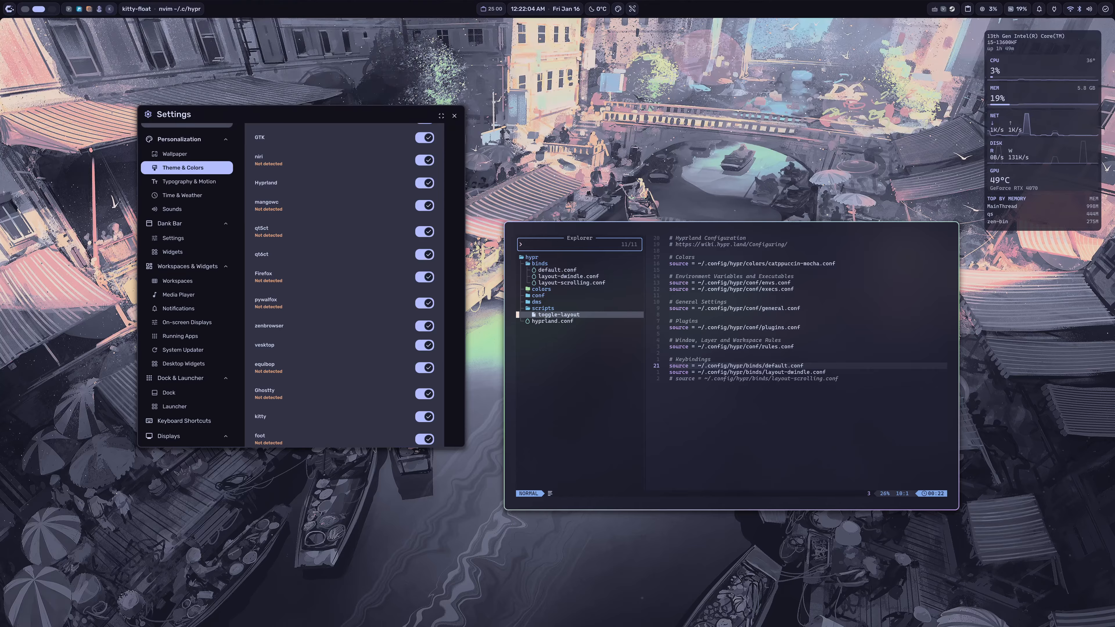
key(l)
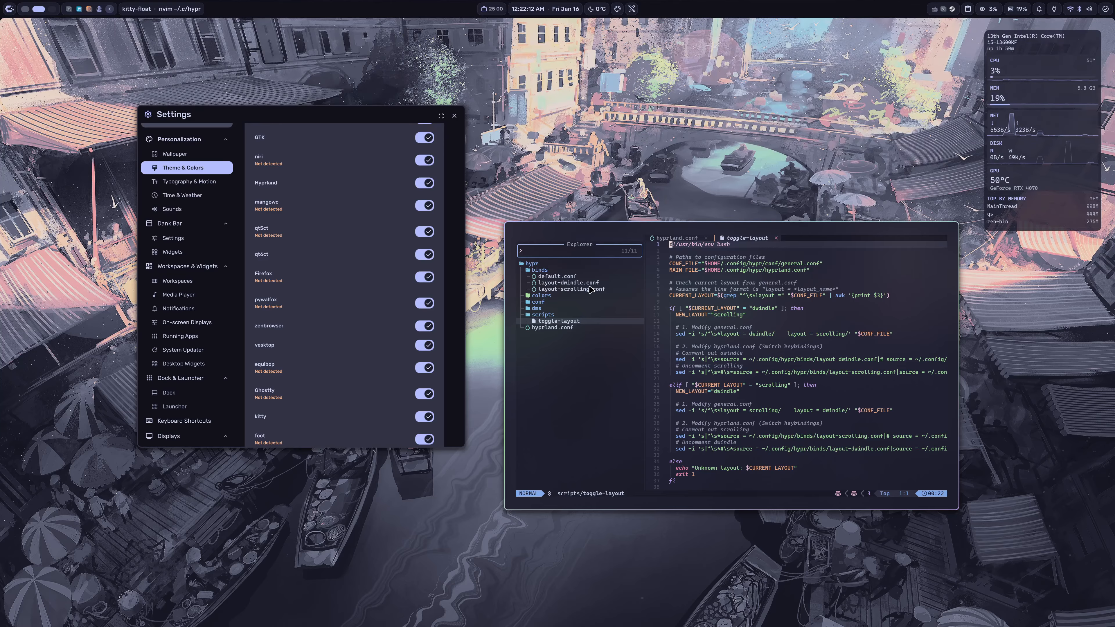
Step: Return to hyprland.conf, comment out the layout-dwindle source line and uncomment the layout-scrolling one
click(676, 238)
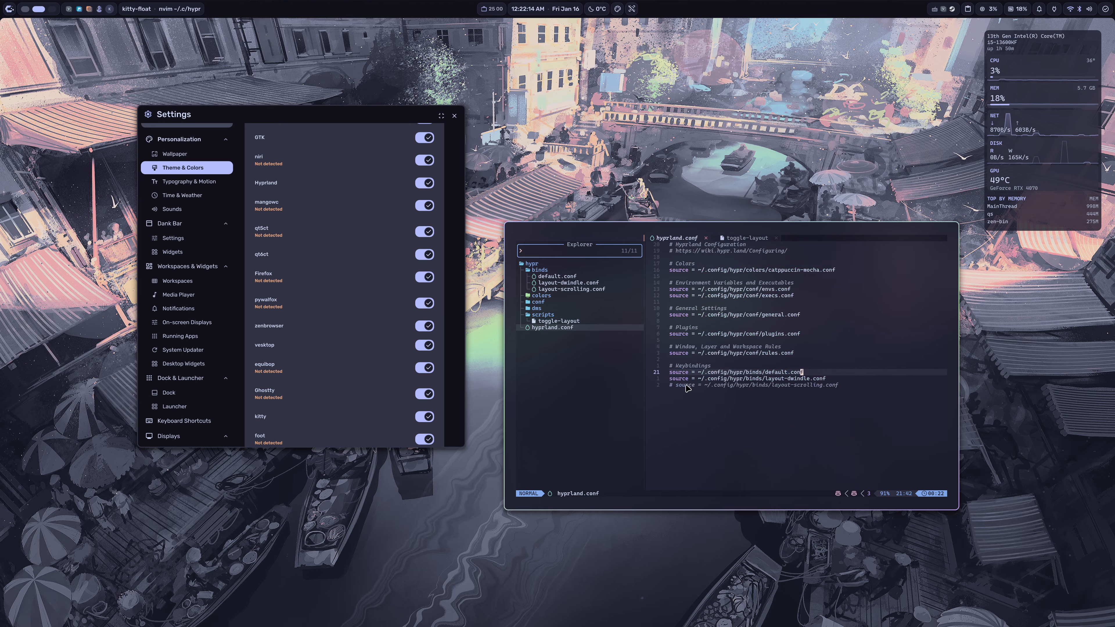
click(673, 379)
double_click(785, 385)
click(676, 379)
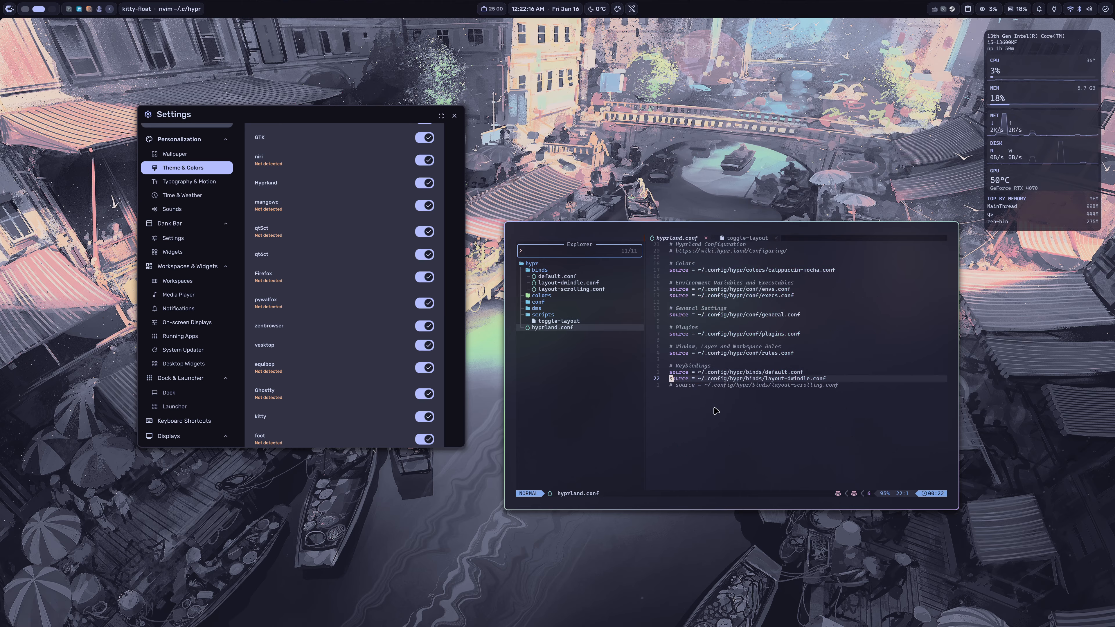
text(i#)
key(Down)
key(BackSpace)
key(BackSpace)
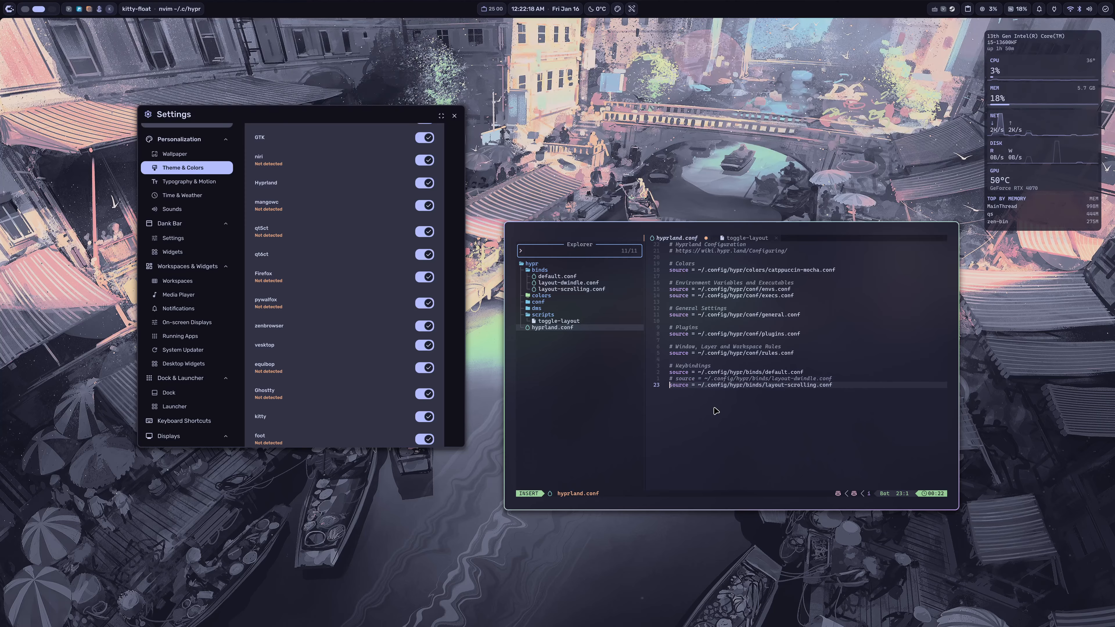
key(Escape)
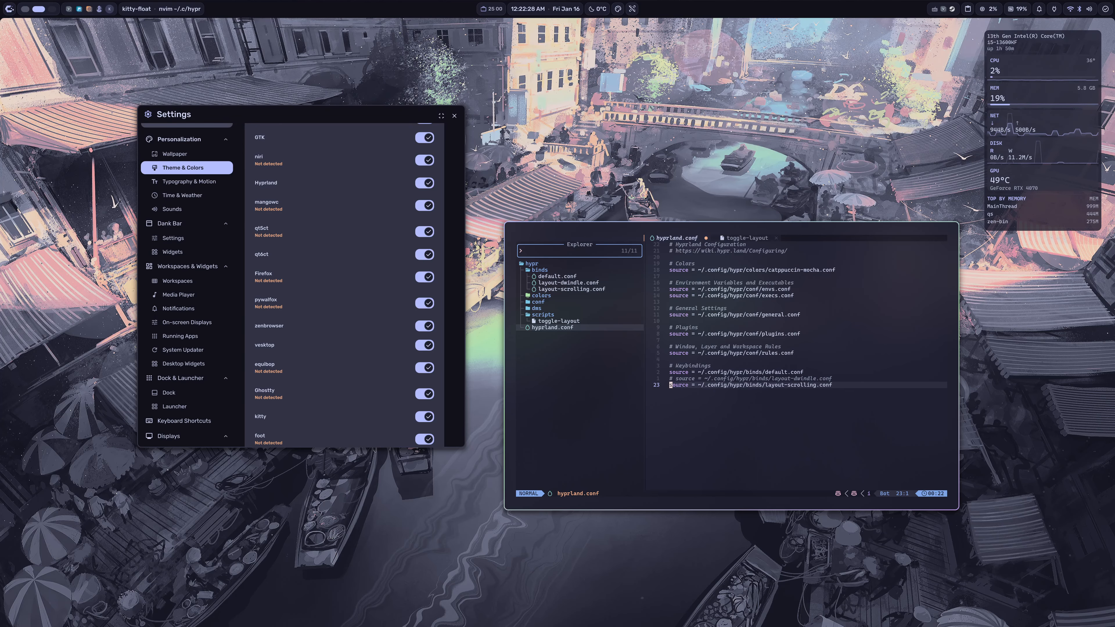
Step: Restore the keybindings includes by uncommenting the layout-dwindle source line and commenting out the layout-scrolling one
key(k)
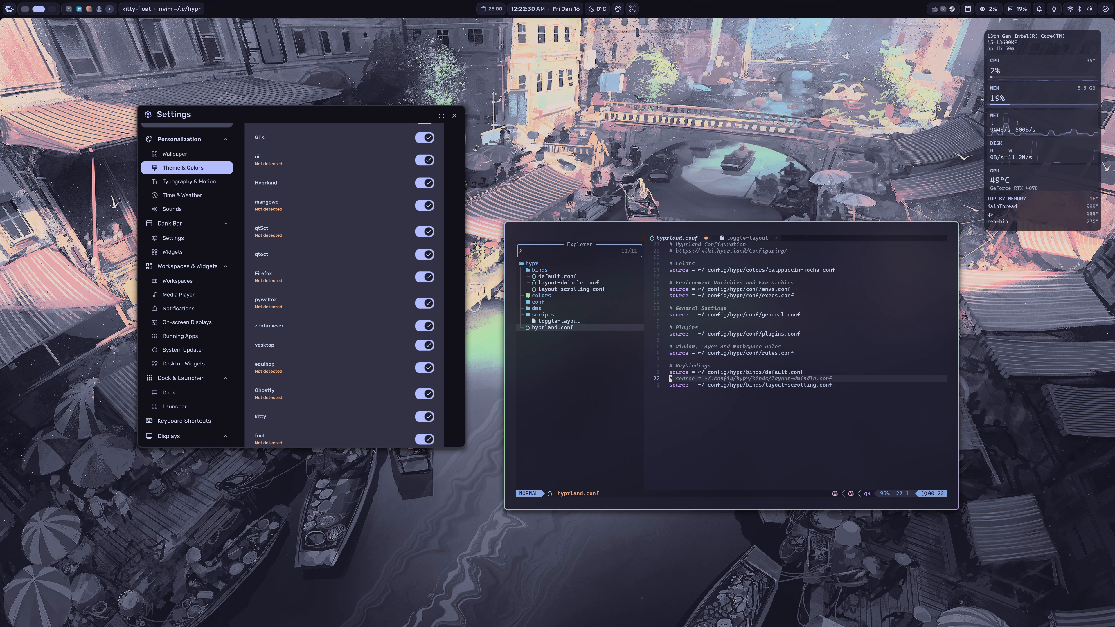
key(x)
key(x)
text(ji#)
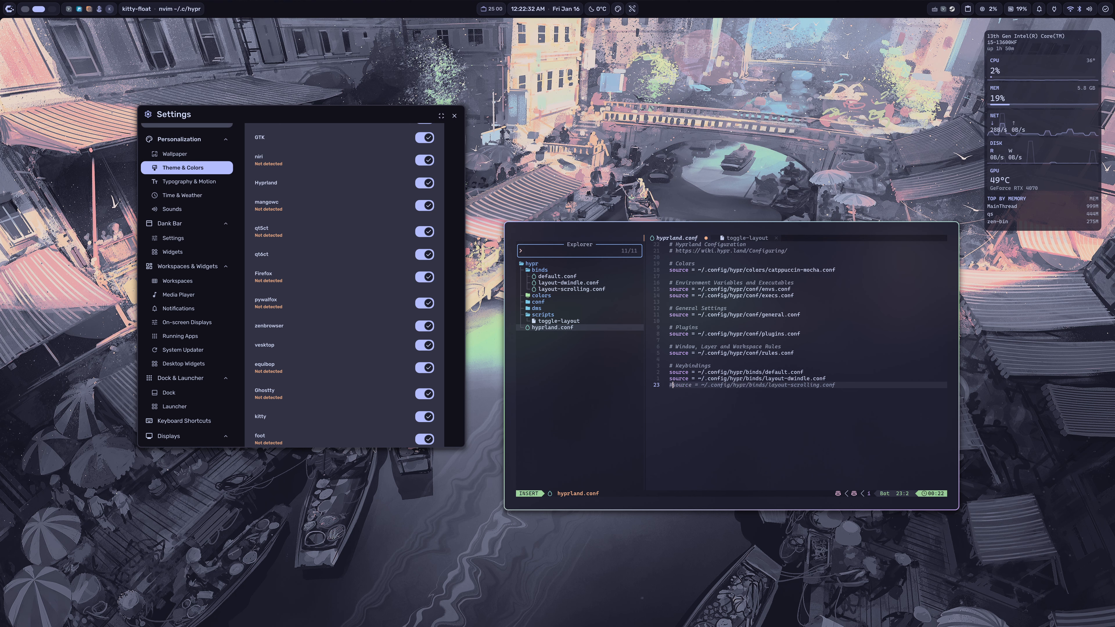
key(Escape)
key(k)
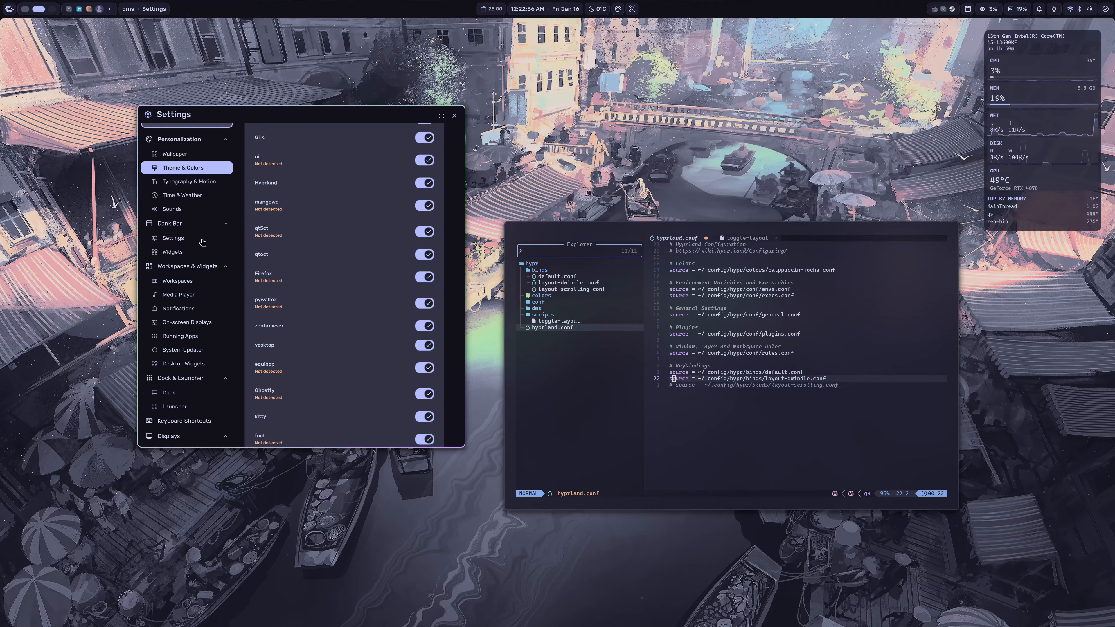
Step: Show the Keyboard Shortcuts page in the DMS Settings window
scroll(193, 246, down, 3)
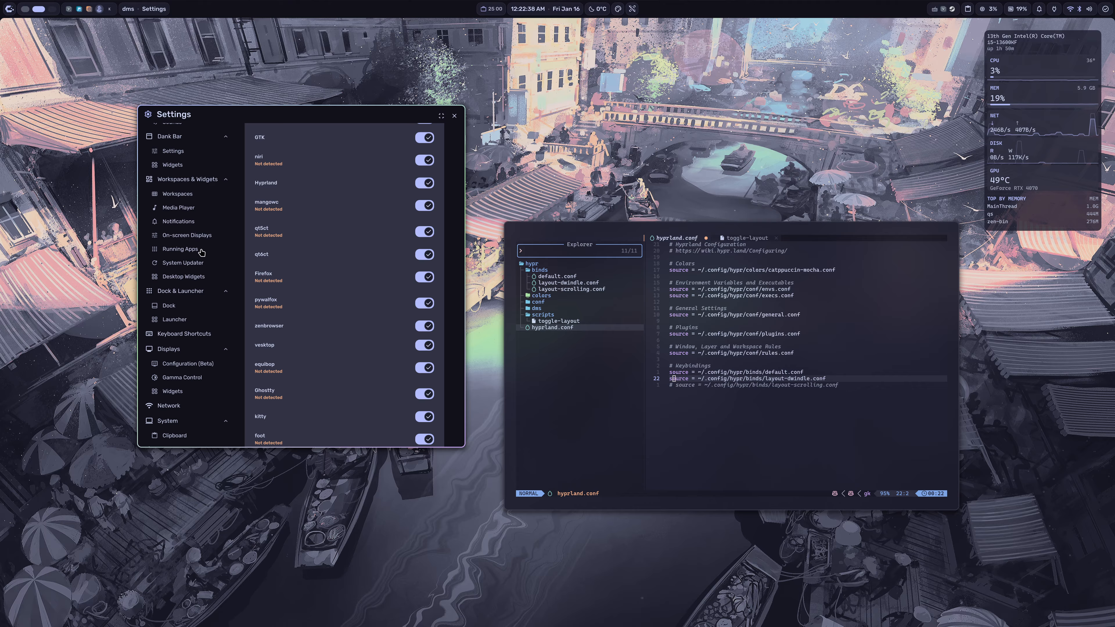
click(202, 294)
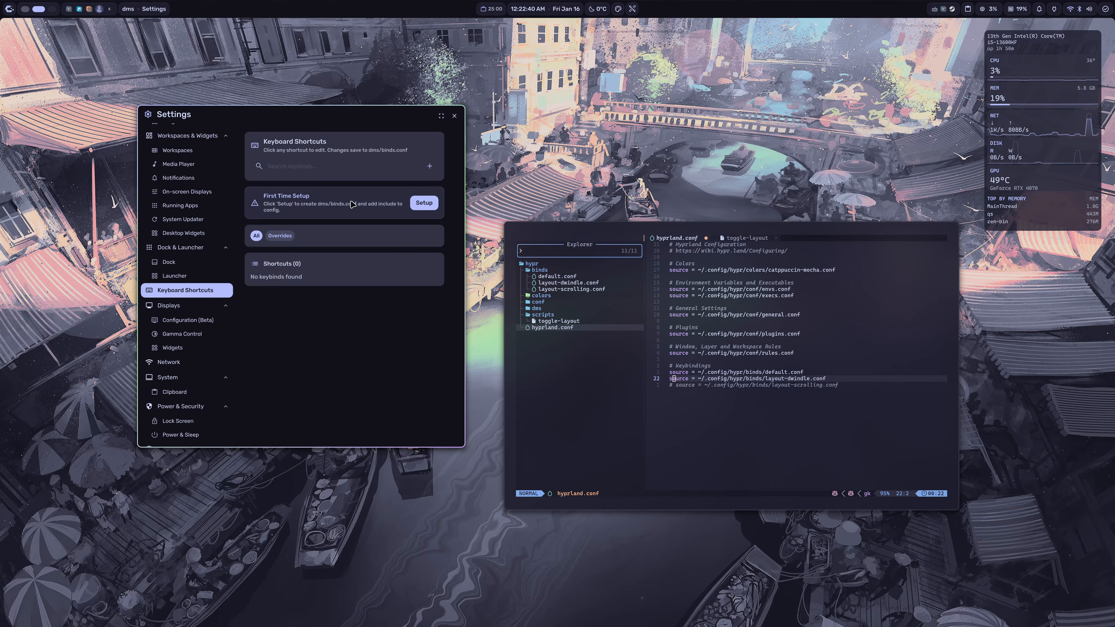
Step: Return to Neovim and save hyprland.conf
click(795, 401)
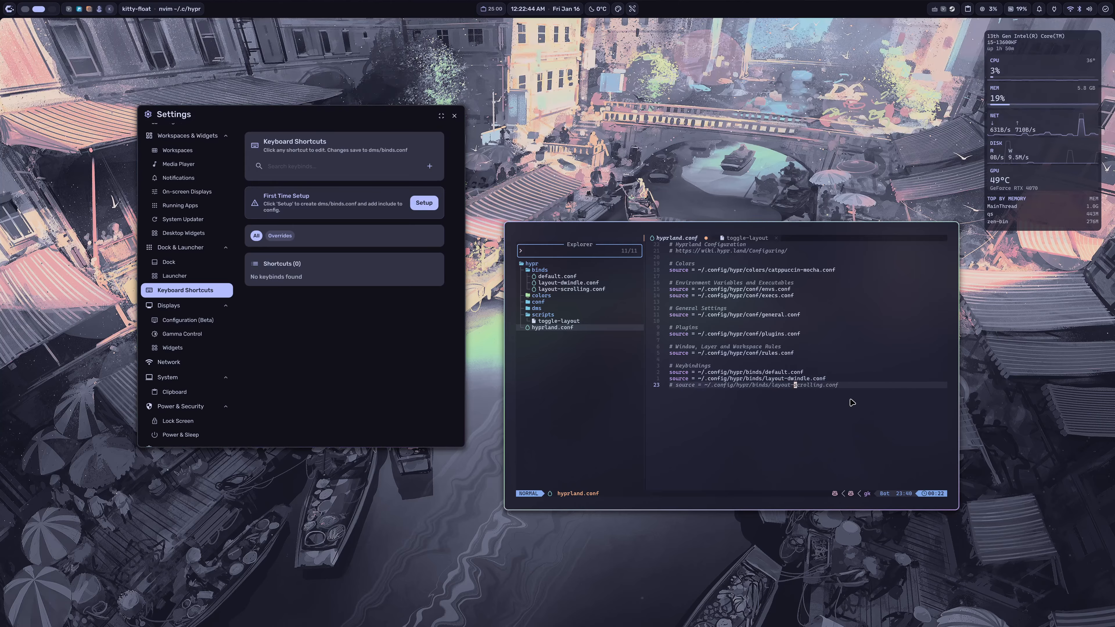
text(k)
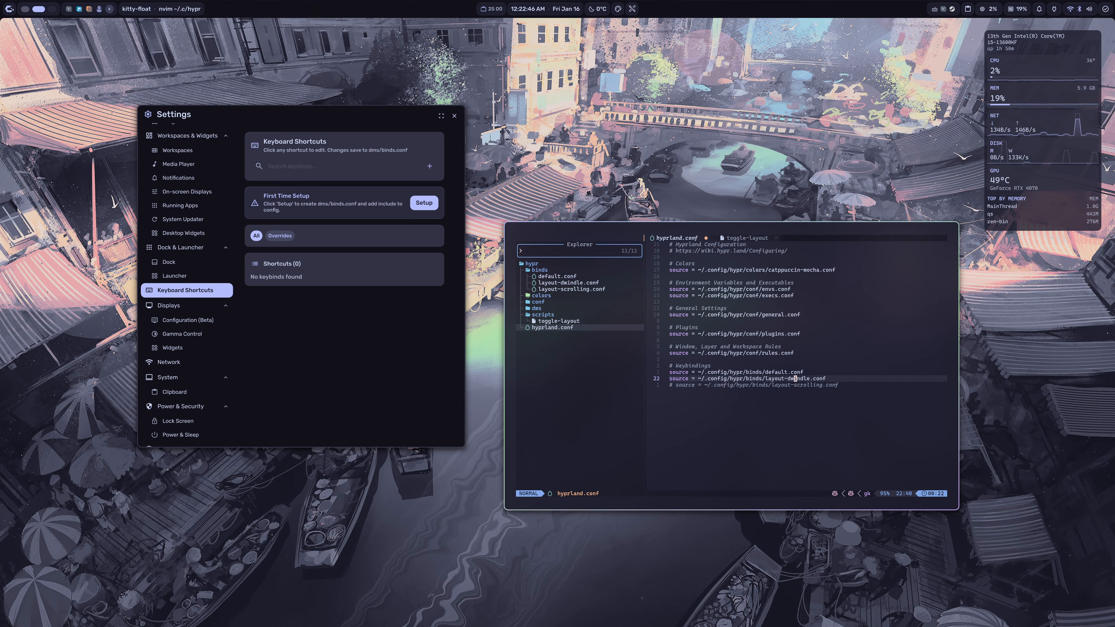
text(:w)
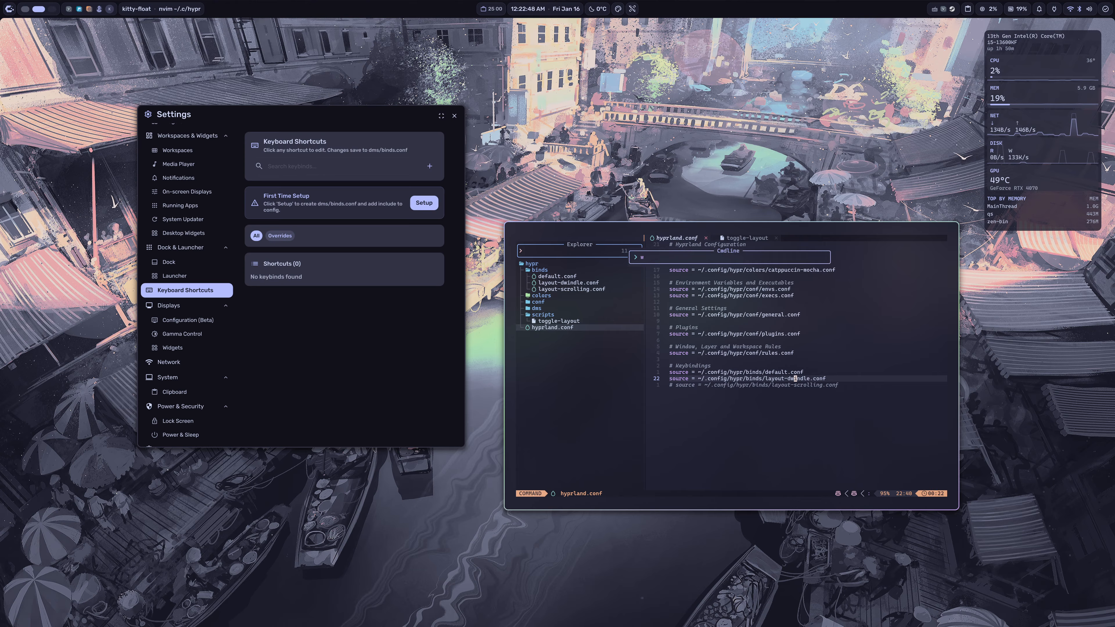
key(Return)
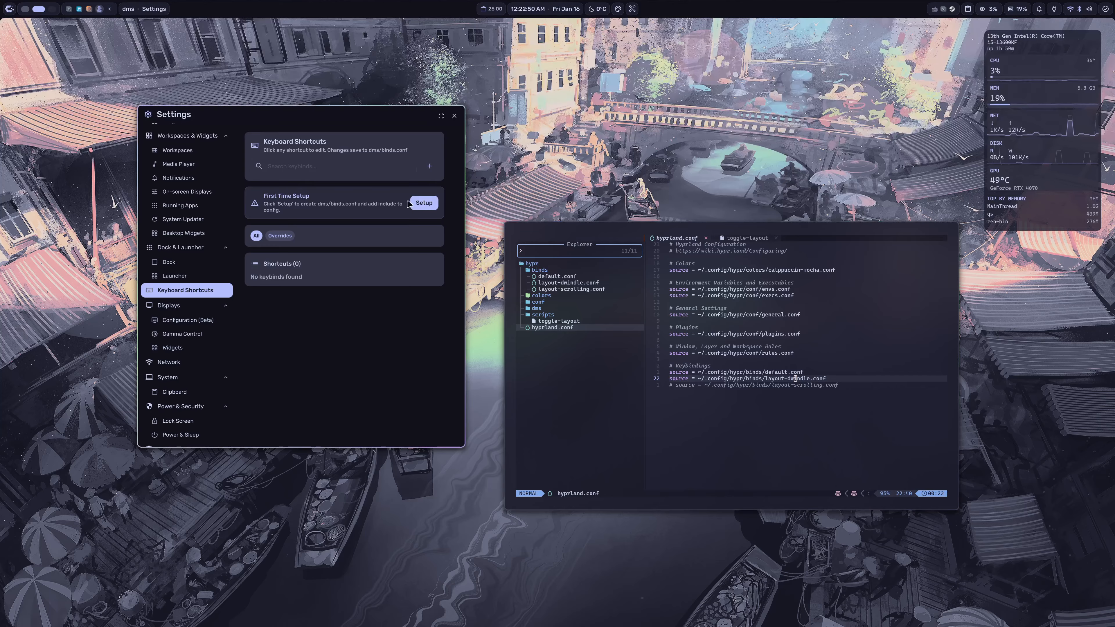
Step: Show the Displays Configuration (Beta) page in Settings and inspect the existing monitor line in conf/general.conf in Neovim
click(210, 317)
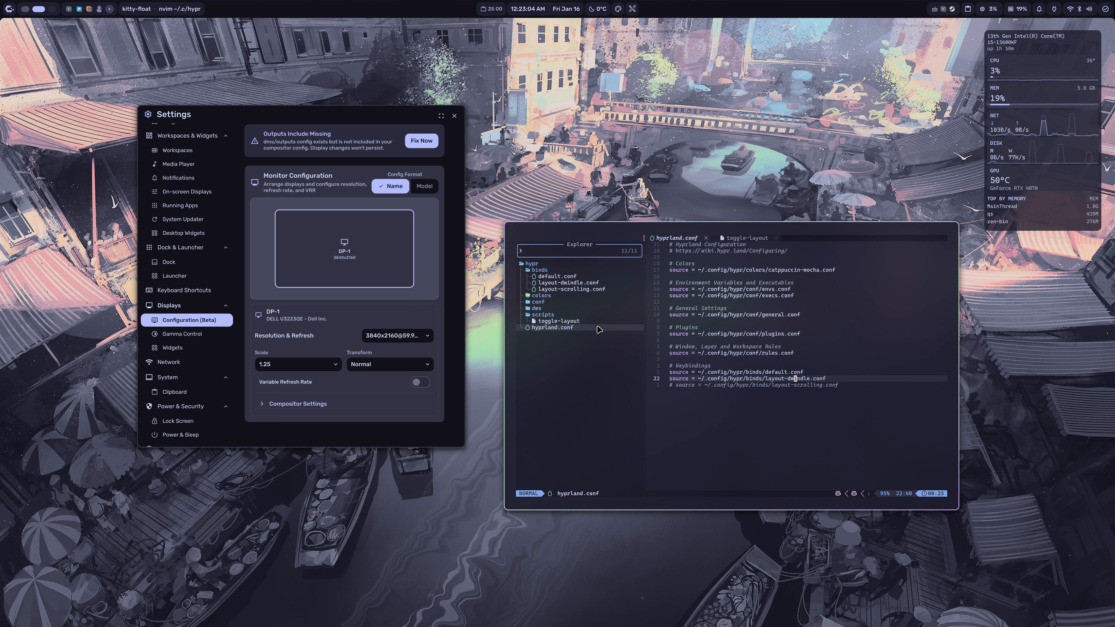
click(583, 320)
click(561, 304)
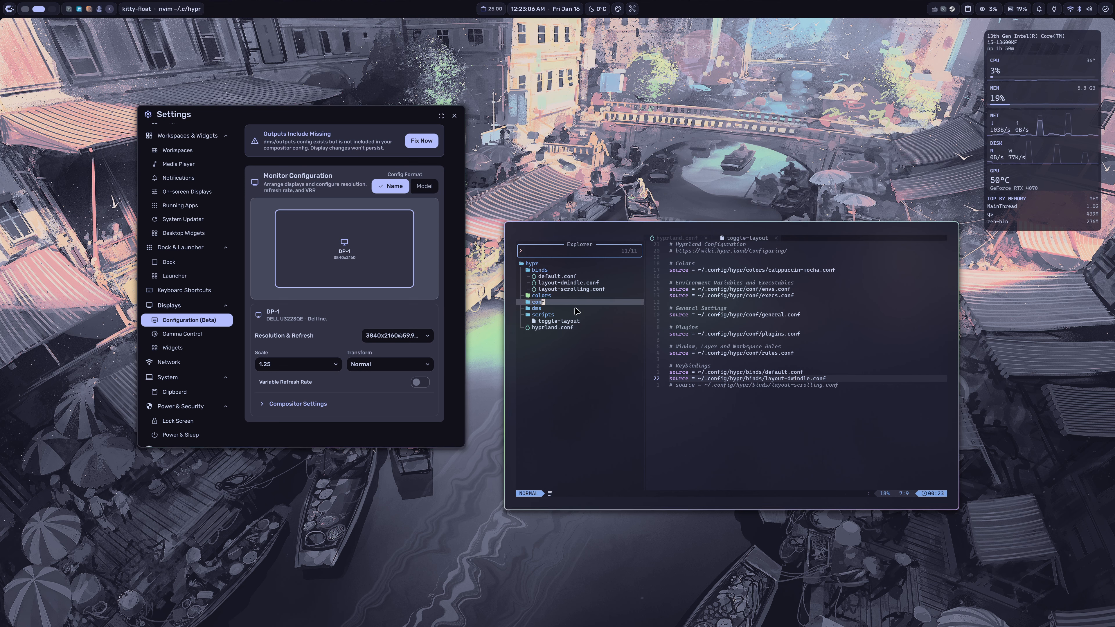
click(575, 309)
key(k)
key(l)
key(j)
key(j)
key(j)
key(j)
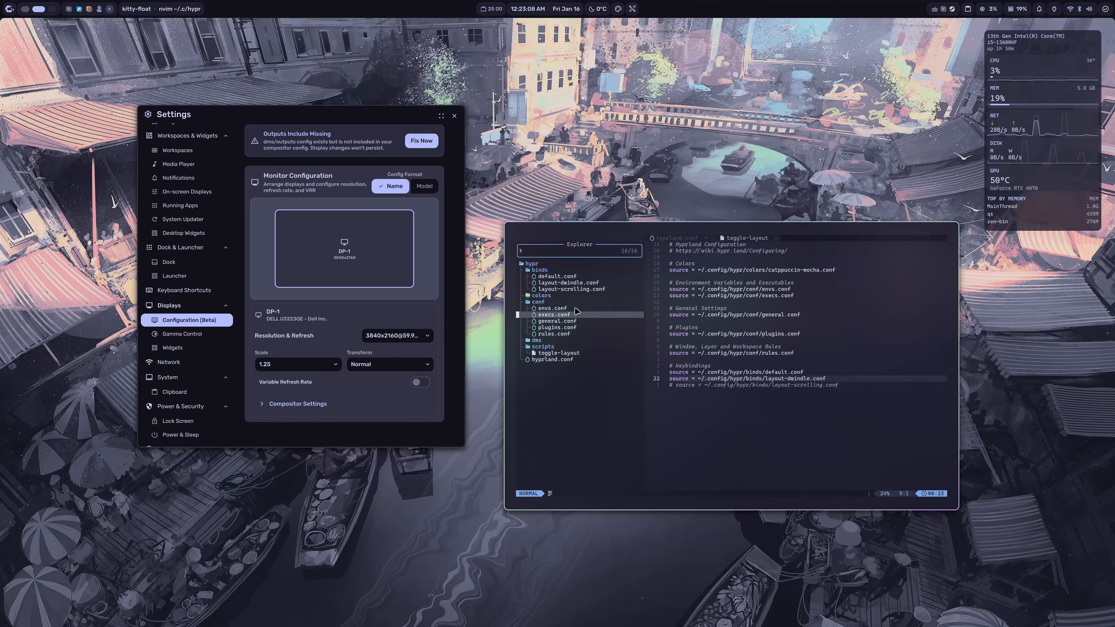
key(k)
key(l)
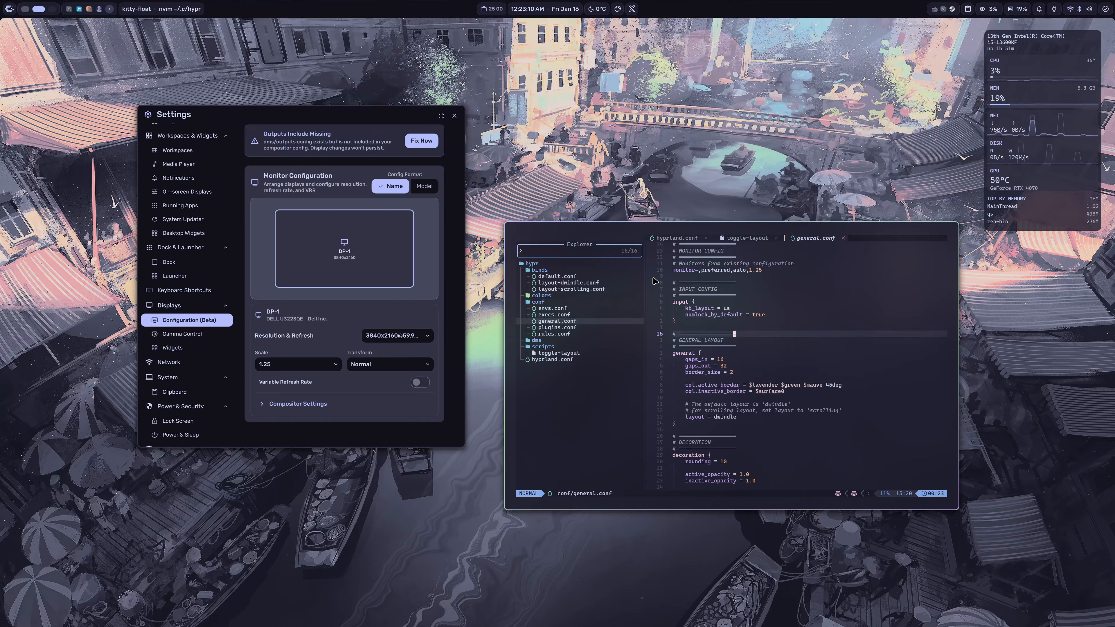
drag(674, 271, 768, 272)
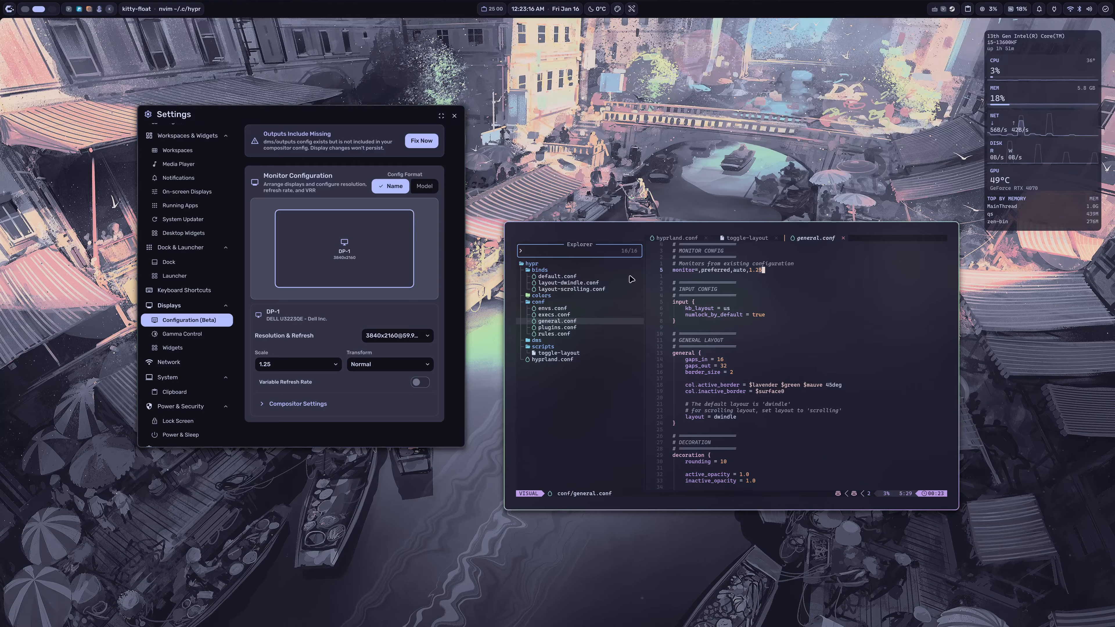
click(772, 277)
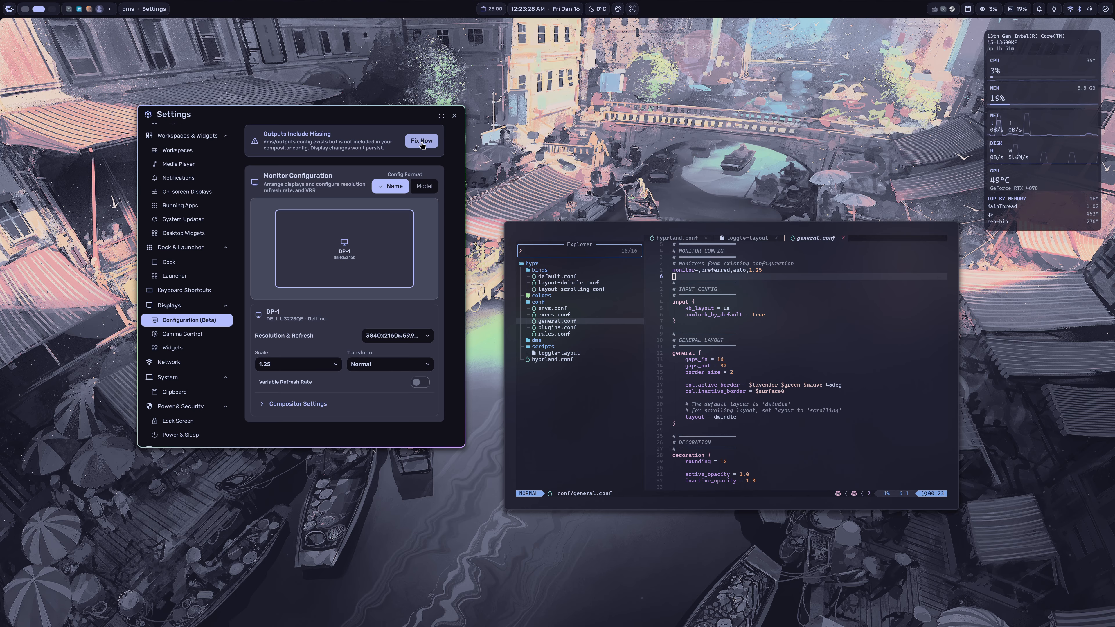
Step: Fix the missing outputs include, set the DP-1 display scale to 1.25, and apply and keep the display changes
click(415, 147)
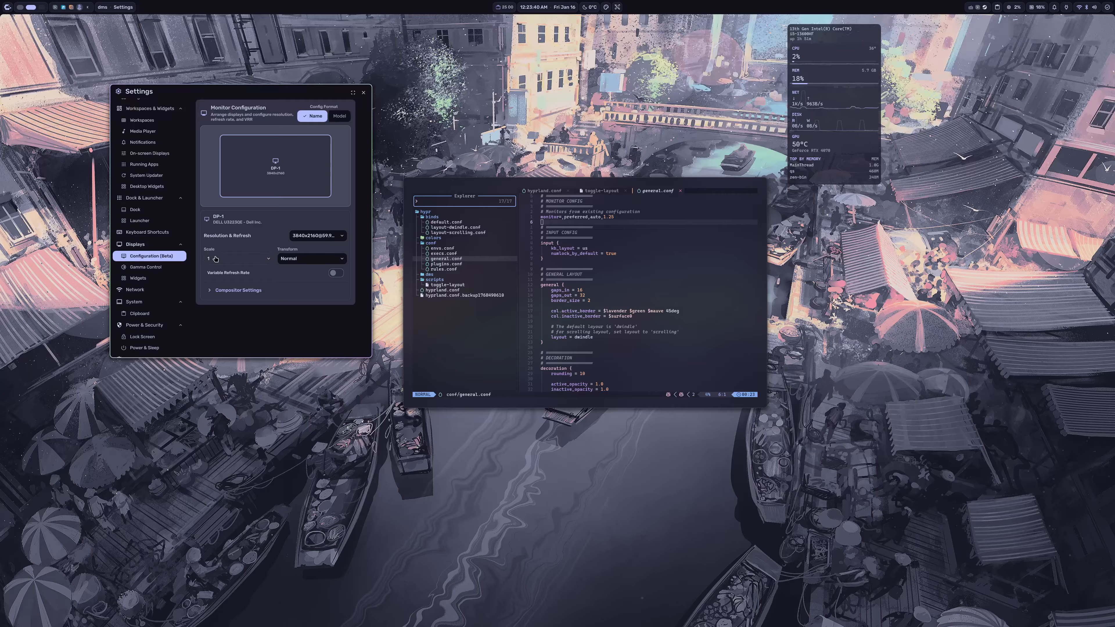
click(259, 264)
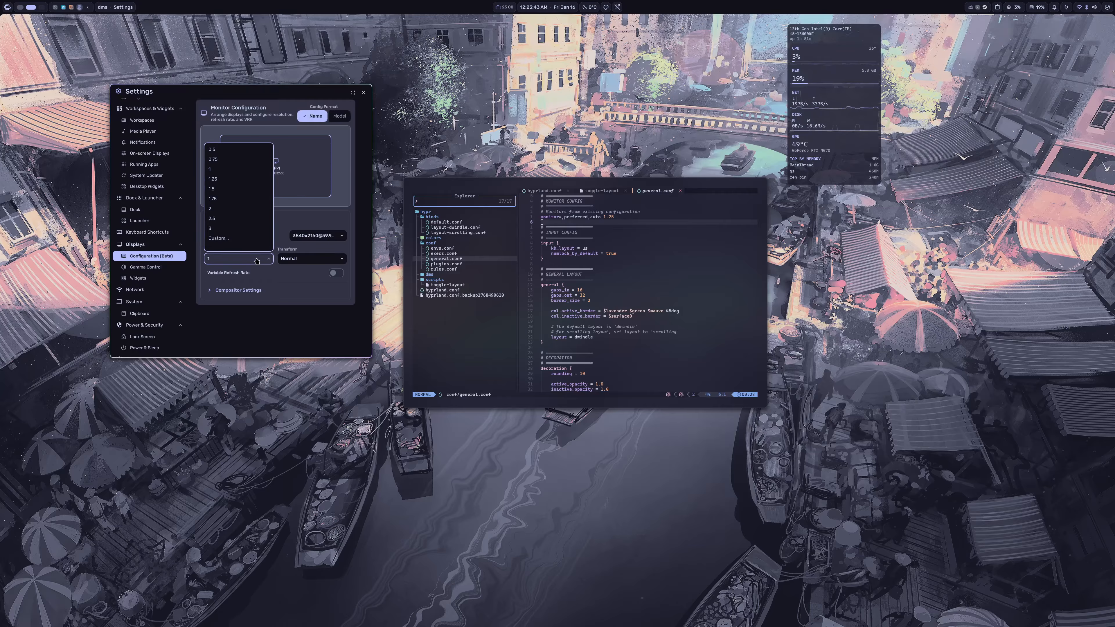
click(219, 180)
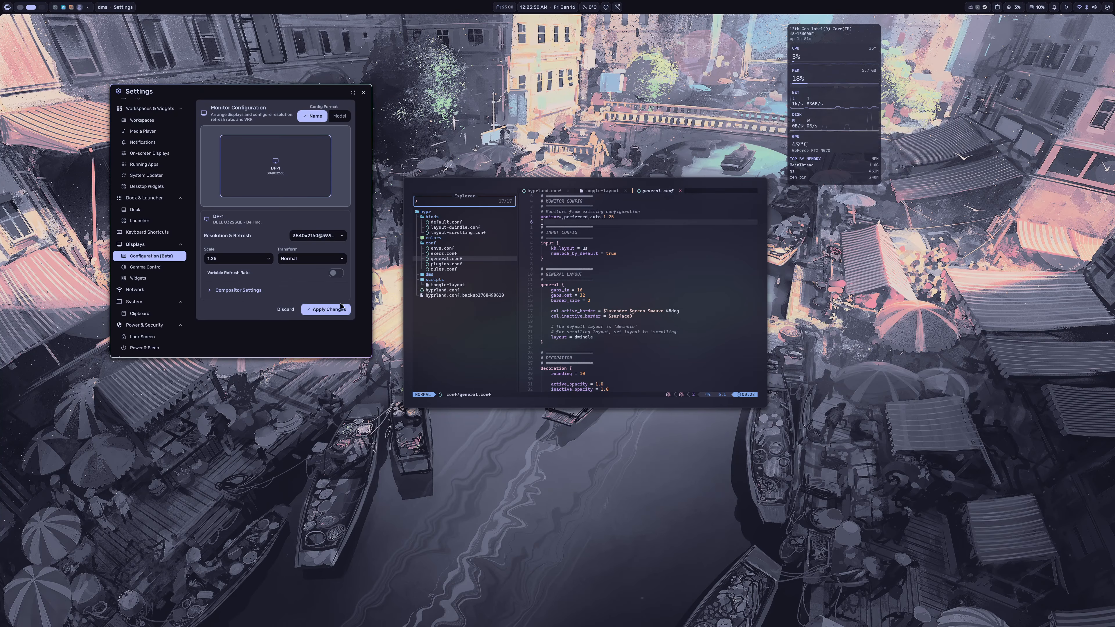
click(326, 309)
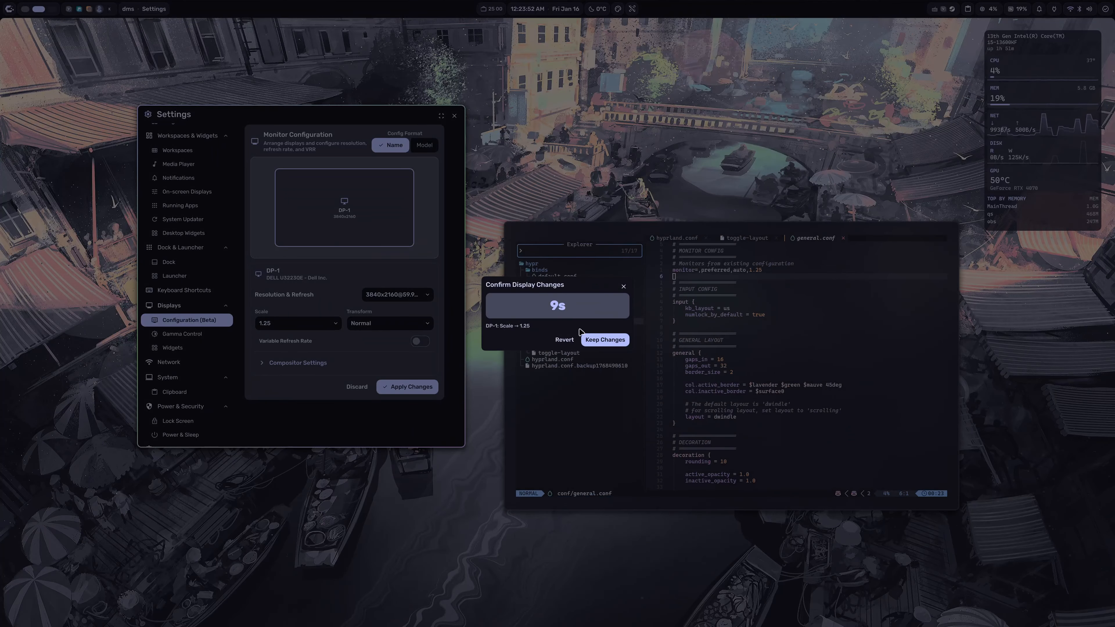
click(613, 341)
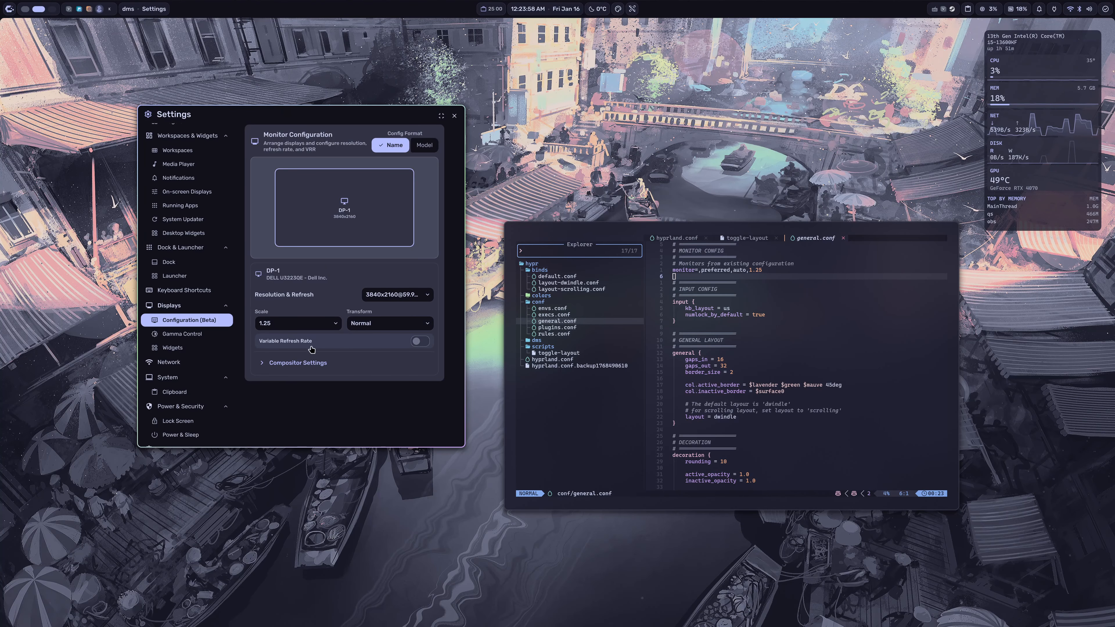
Step: Expand the Compositor Settings for DP-1 and inspect the Color Gamut and Mirror Display options
click(324, 364)
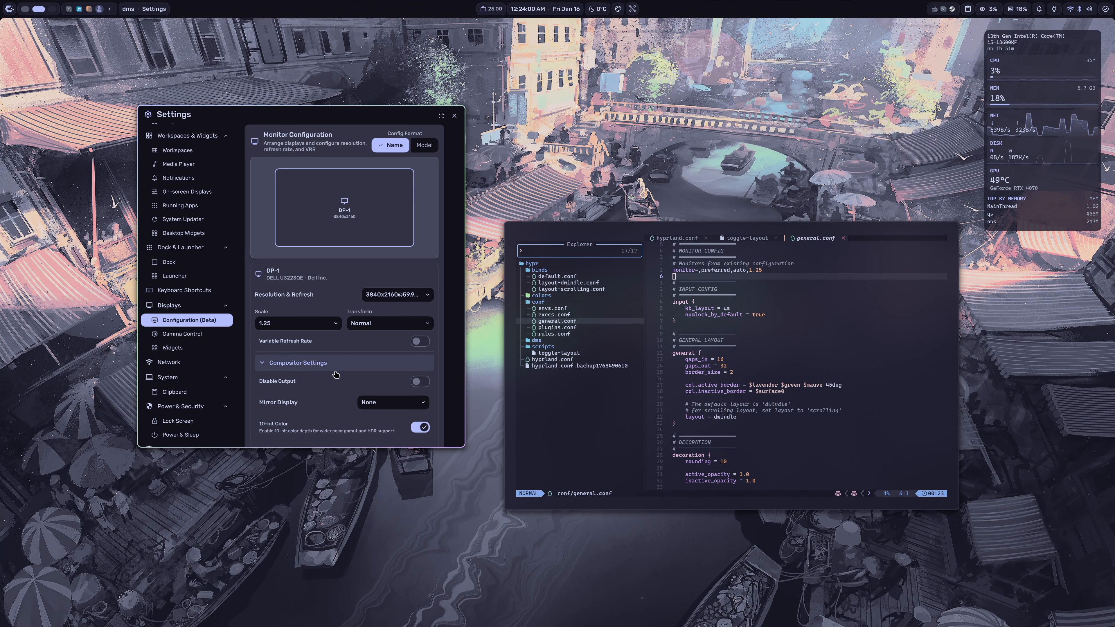
scroll(312, 369, down, 1)
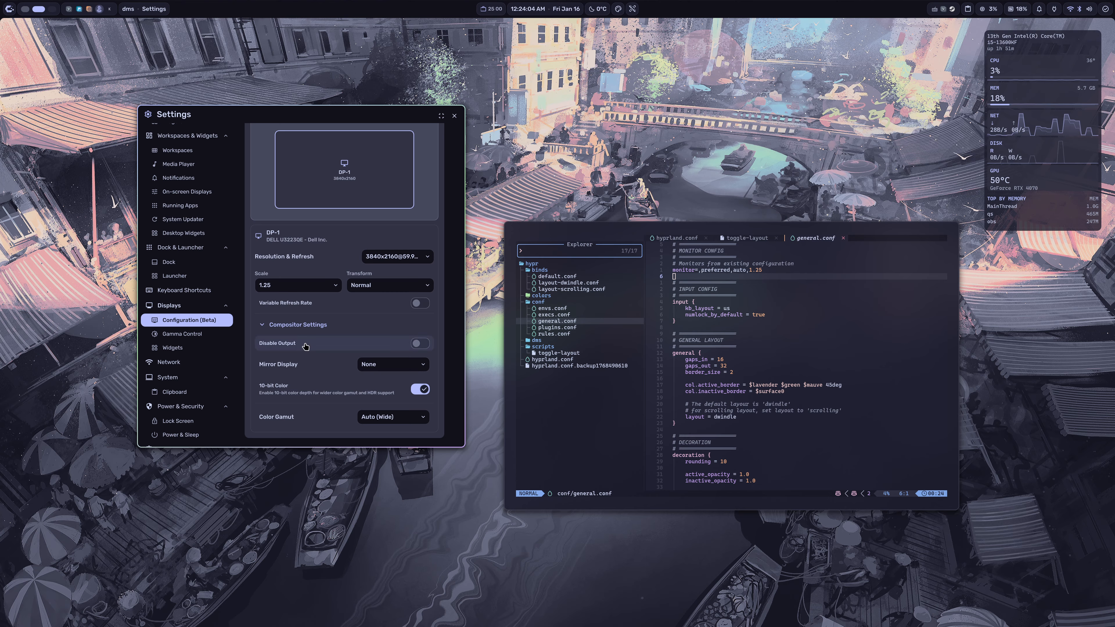
click(385, 421)
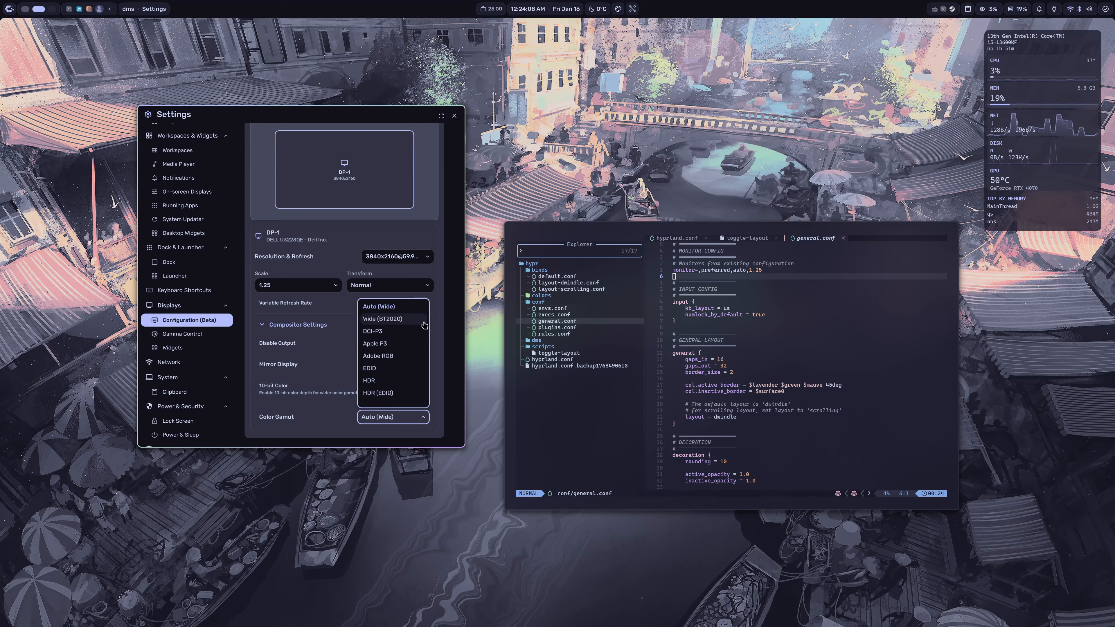
click(439, 334)
click(408, 369)
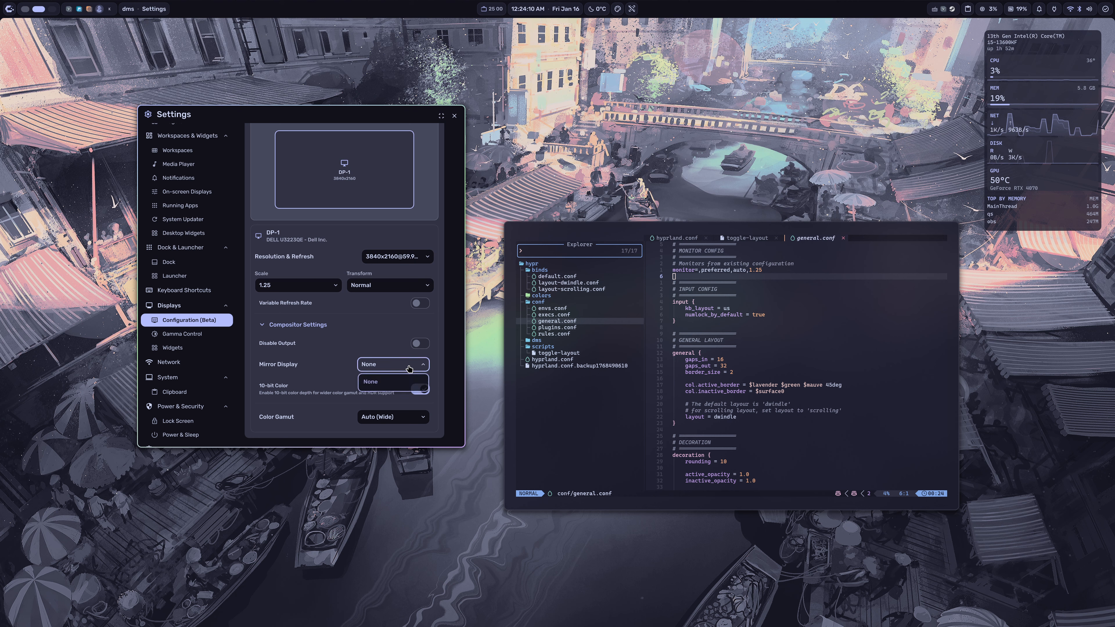
click(444, 368)
scroll(378, 365, up, 2)
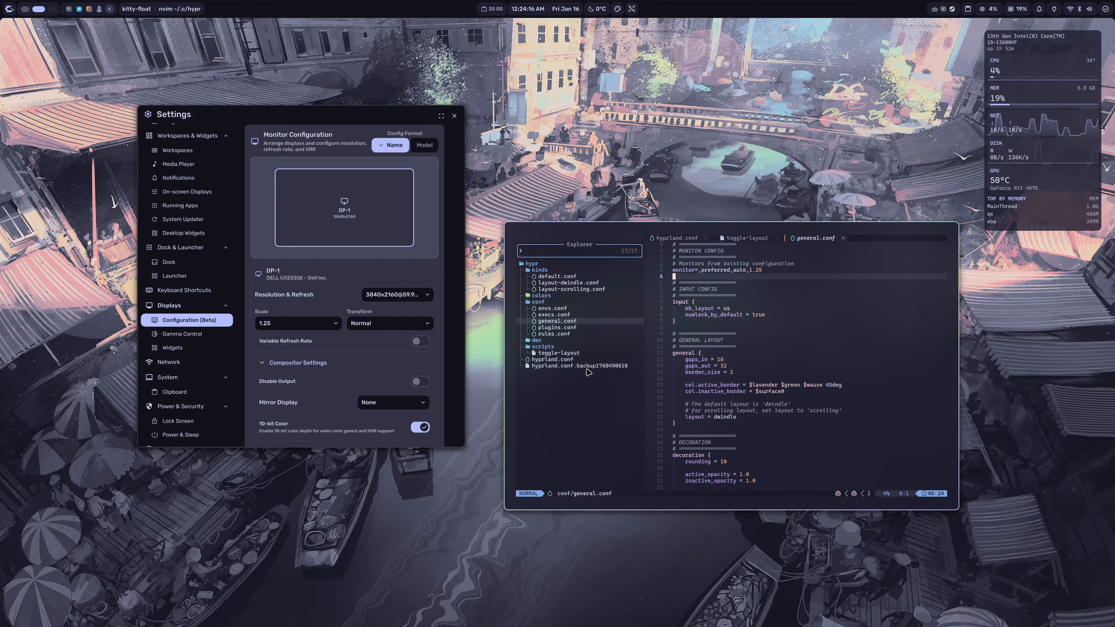
Step: Return to Neovim and close the open hyprland.conf, toggle-layout and general.conf buffers
click(563, 365)
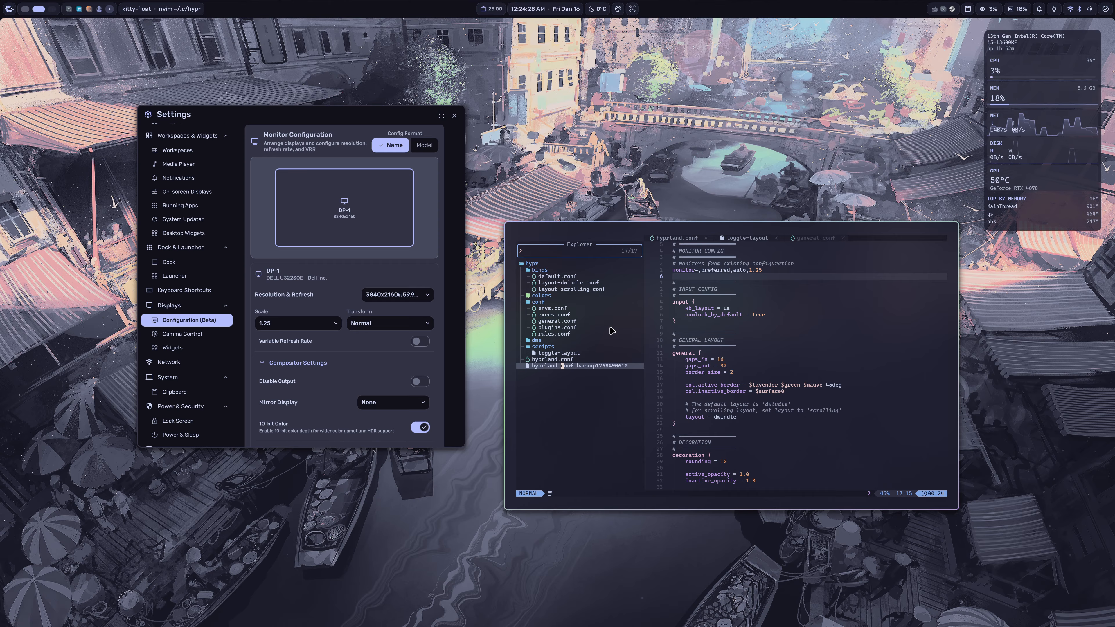
click(552, 359)
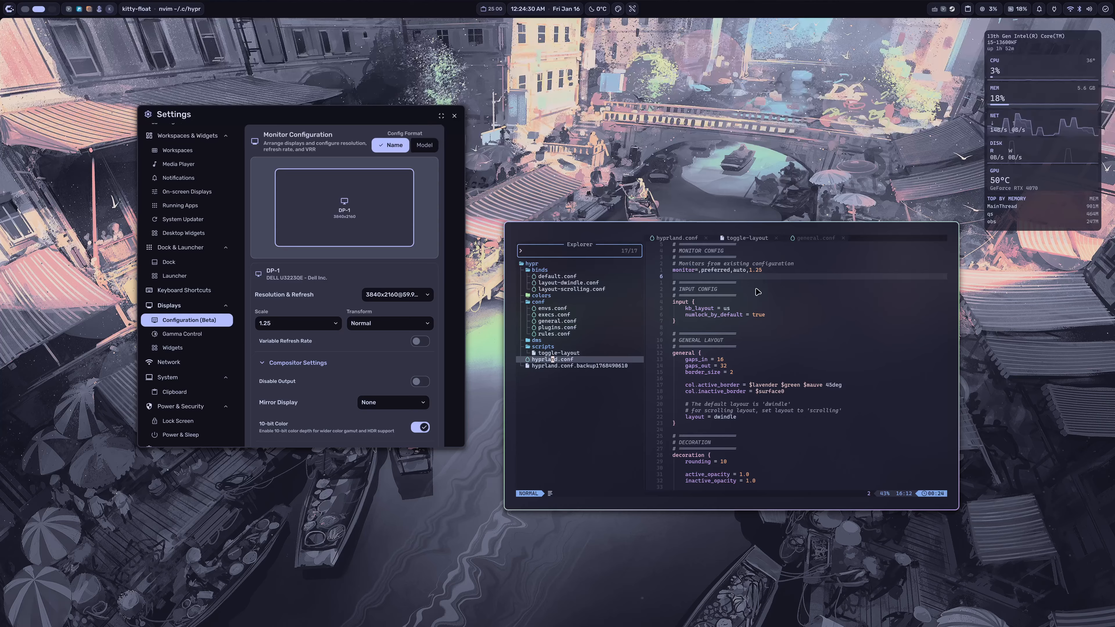
key(ctrl+l)
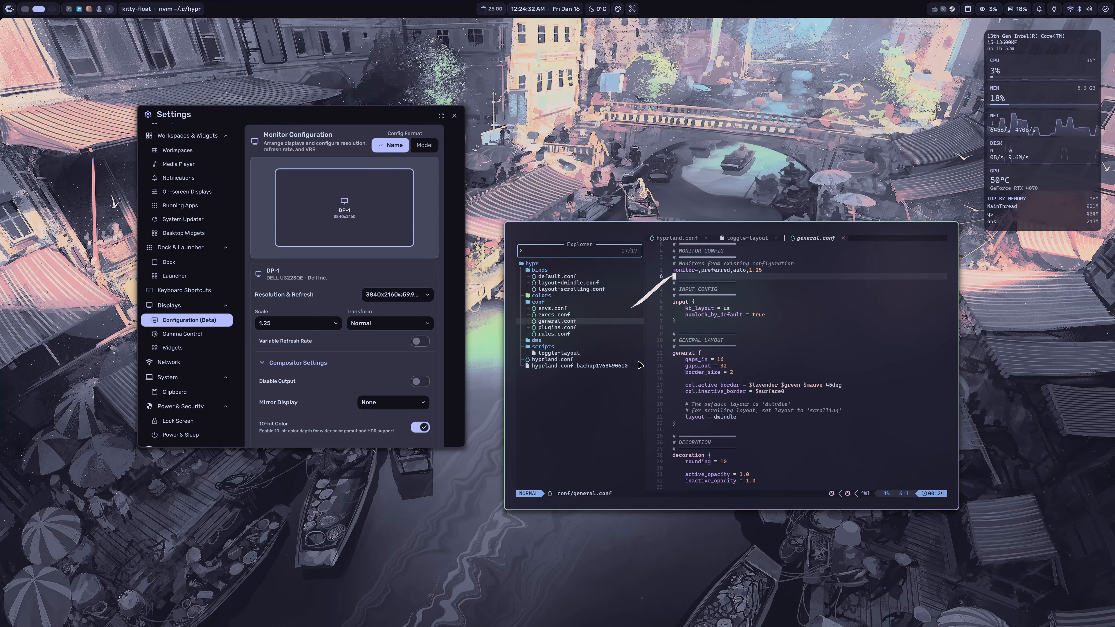
key(space)
key(b)
key(d)
key(space)
key(b)
key(d)
key(space)
key(b)
key(d)
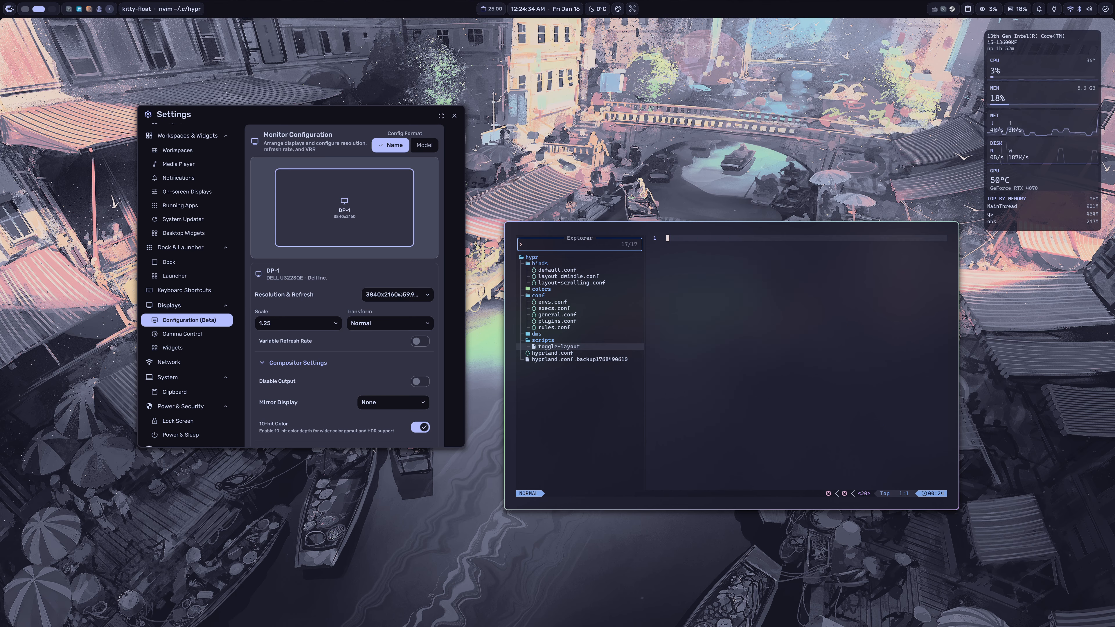
Step: Reopen hyprland.conf and inspect the source line for ./dms/outputs.conf at the end of the file
key(ctrl+h)
key(j)
key(Return)
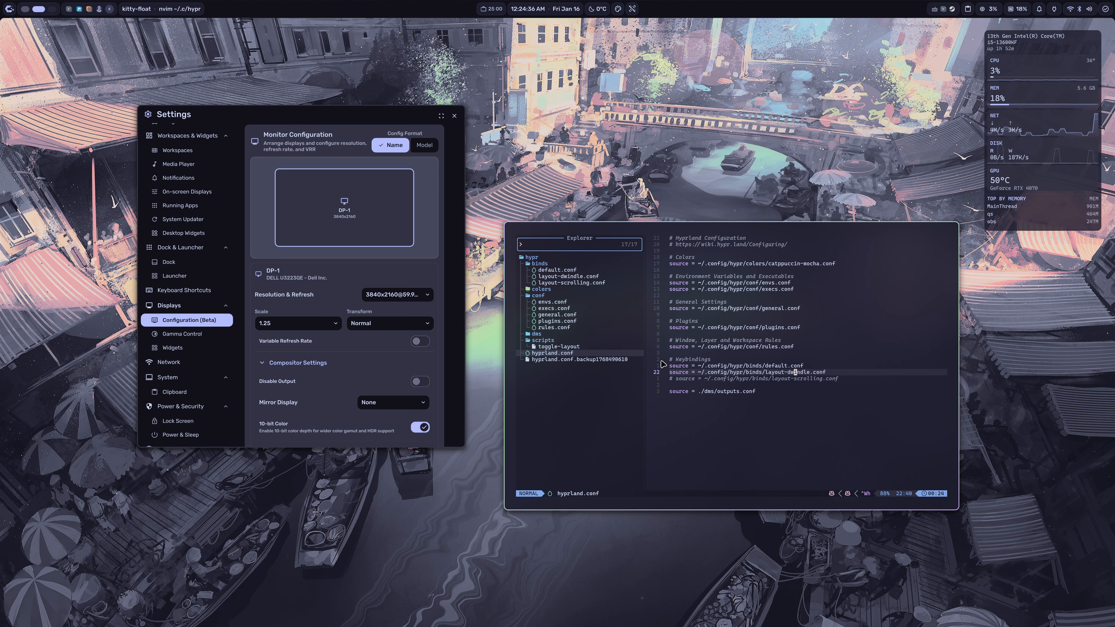
drag(674, 392, 785, 394)
click(790, 395)
click(710, 393)
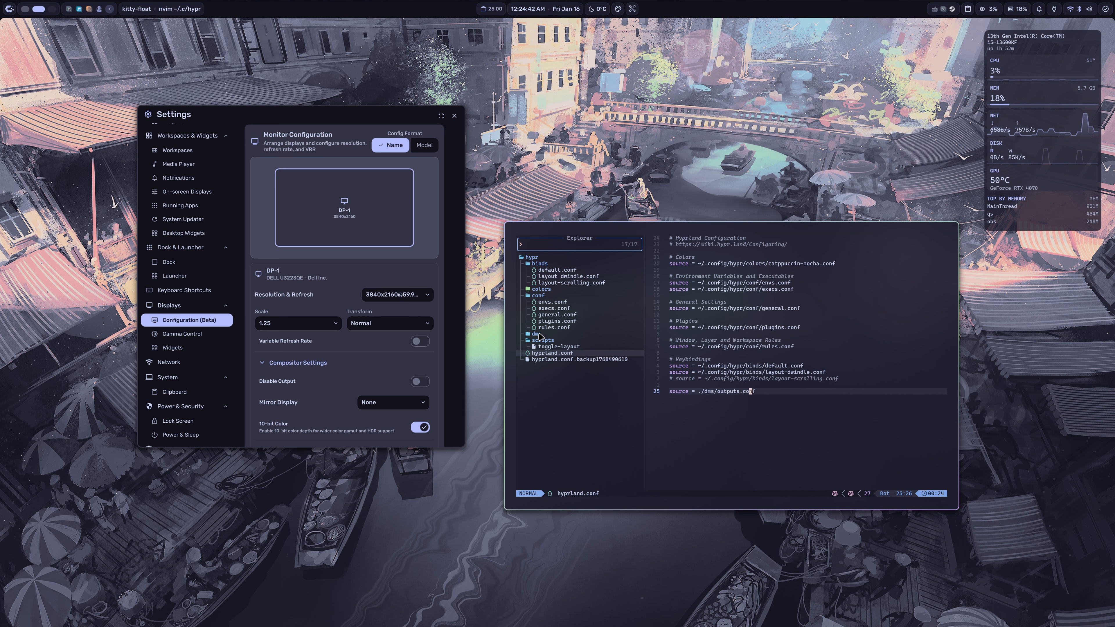
Step: Expand the dms folder in the explorer, open outputs.conf and examine its monitor line
click(558, 332)
click(624, 339)
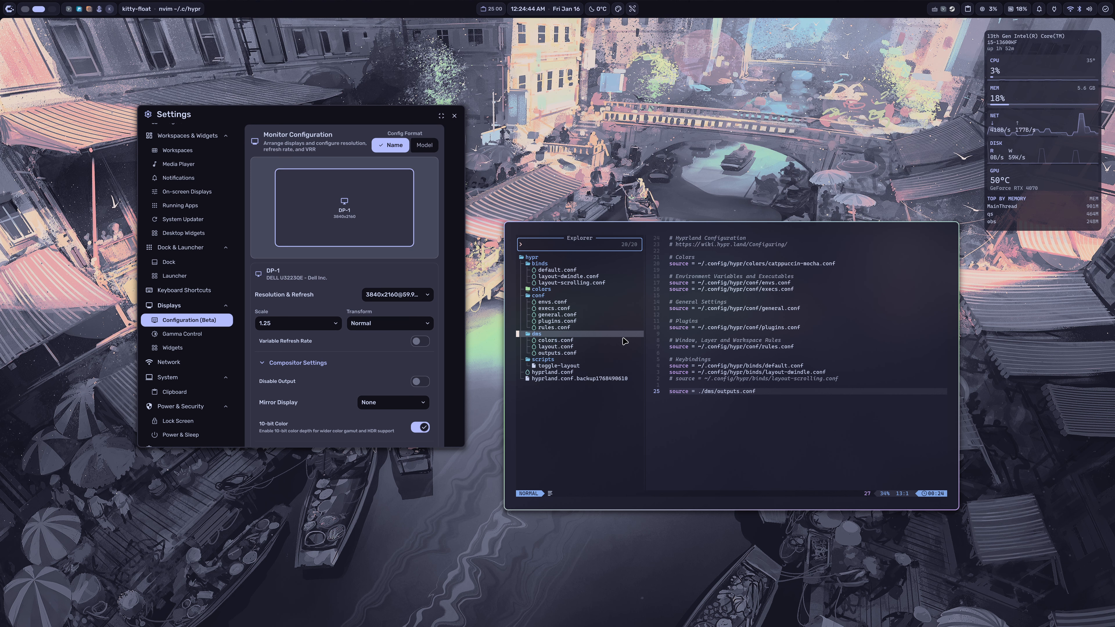
key(j)
key(j)
key(j)
key(Return)
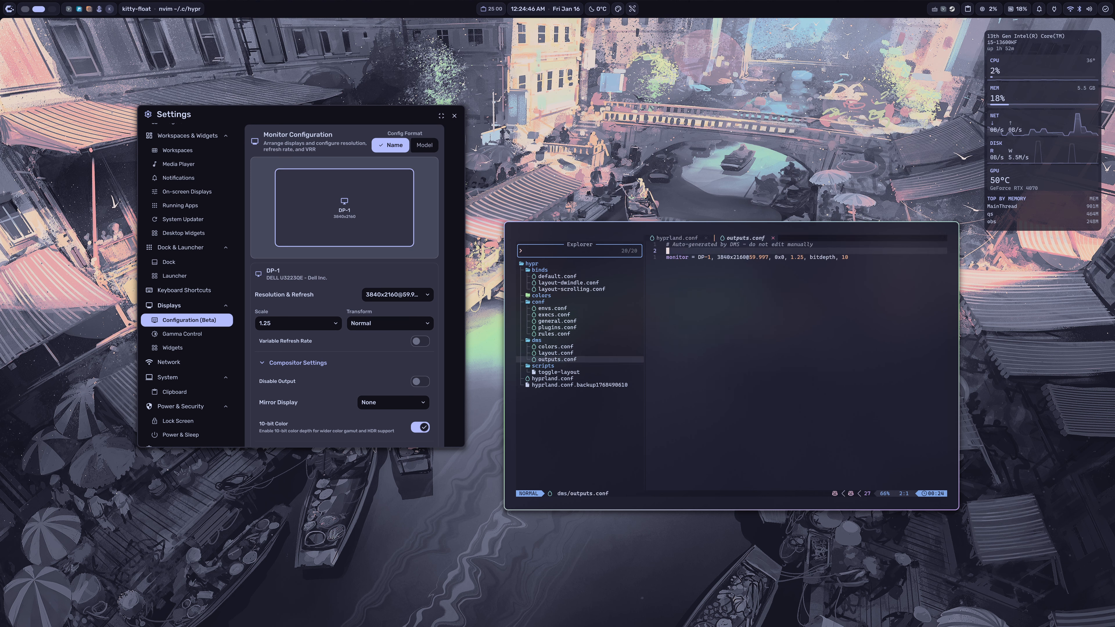
click(673, 262)
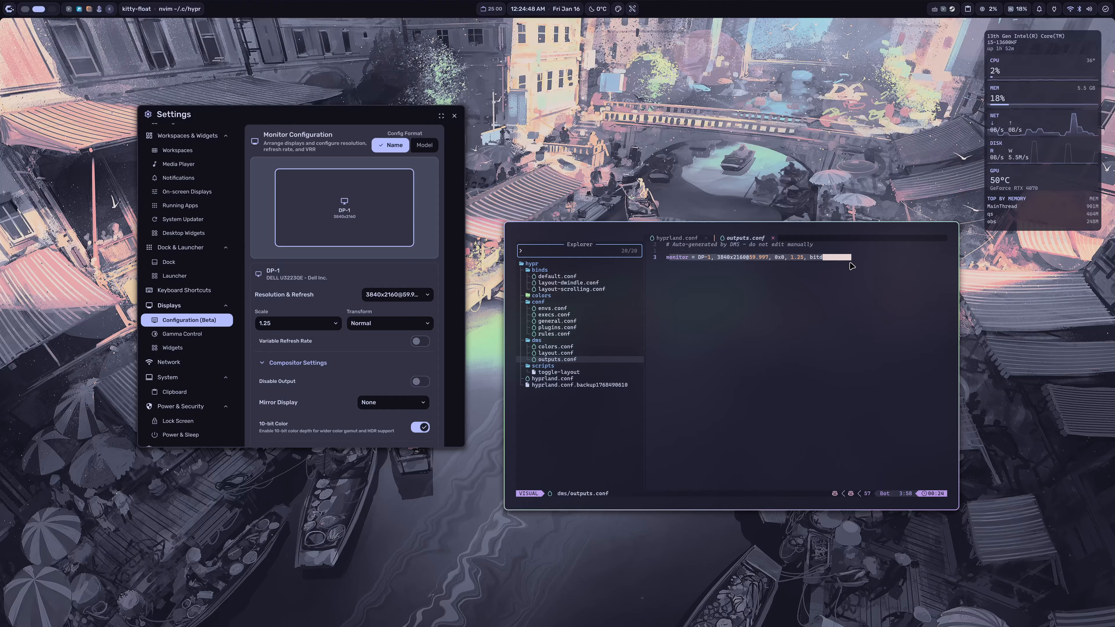
key(dollar)
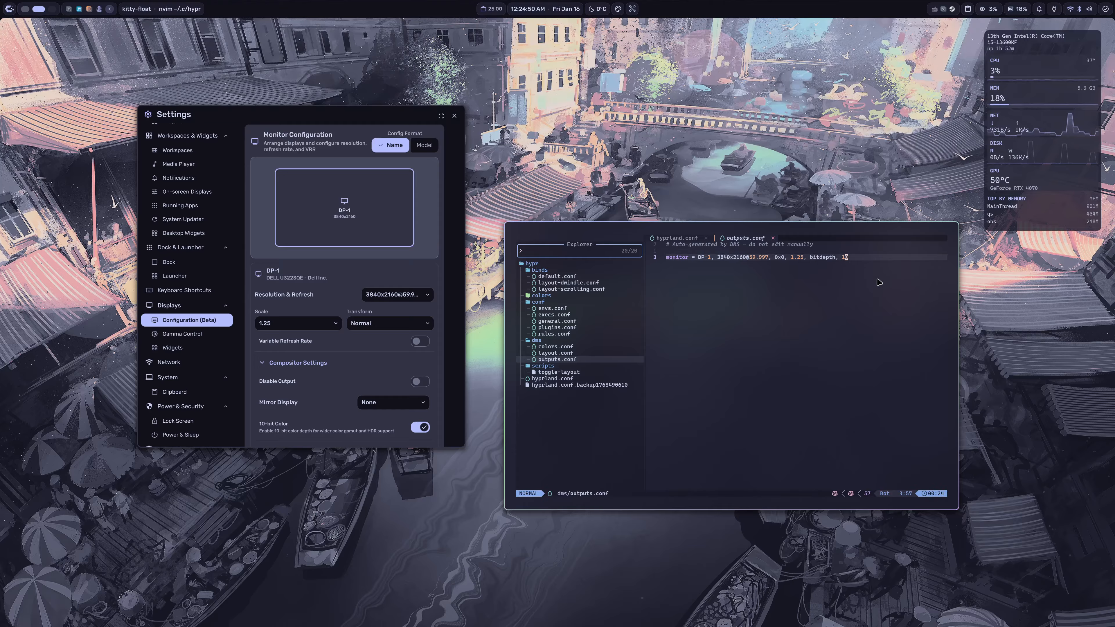
Step: In hyprland.conf, move the ./dms/outputs.conf source line under a new "# DMS Configuration" comment above the Keybindings section and save the file
key(shift+h)
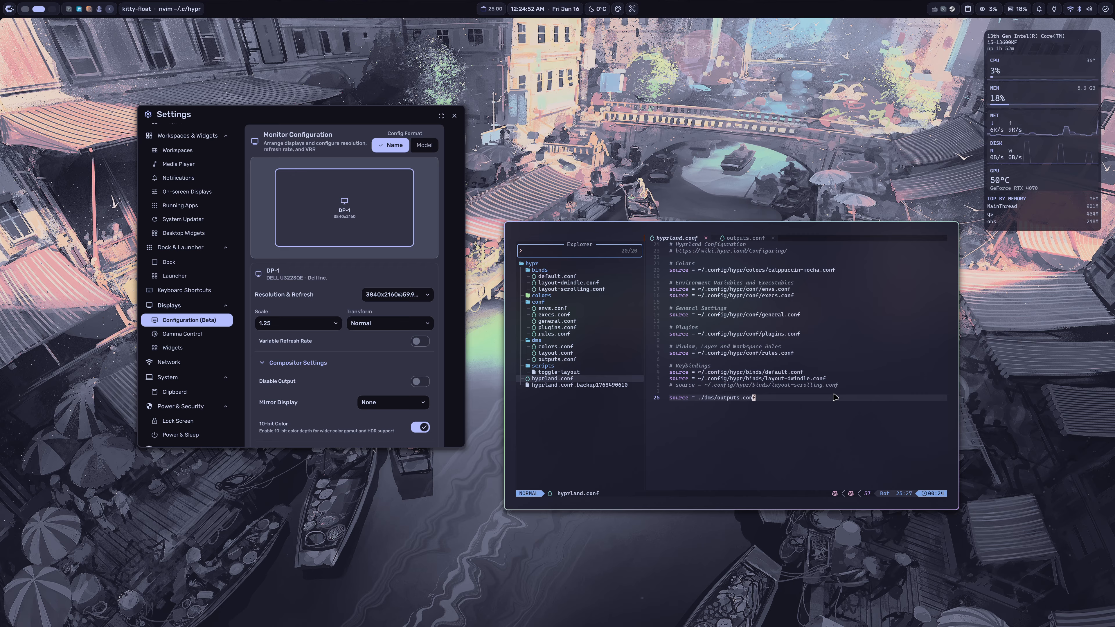
key(d)
key(d)
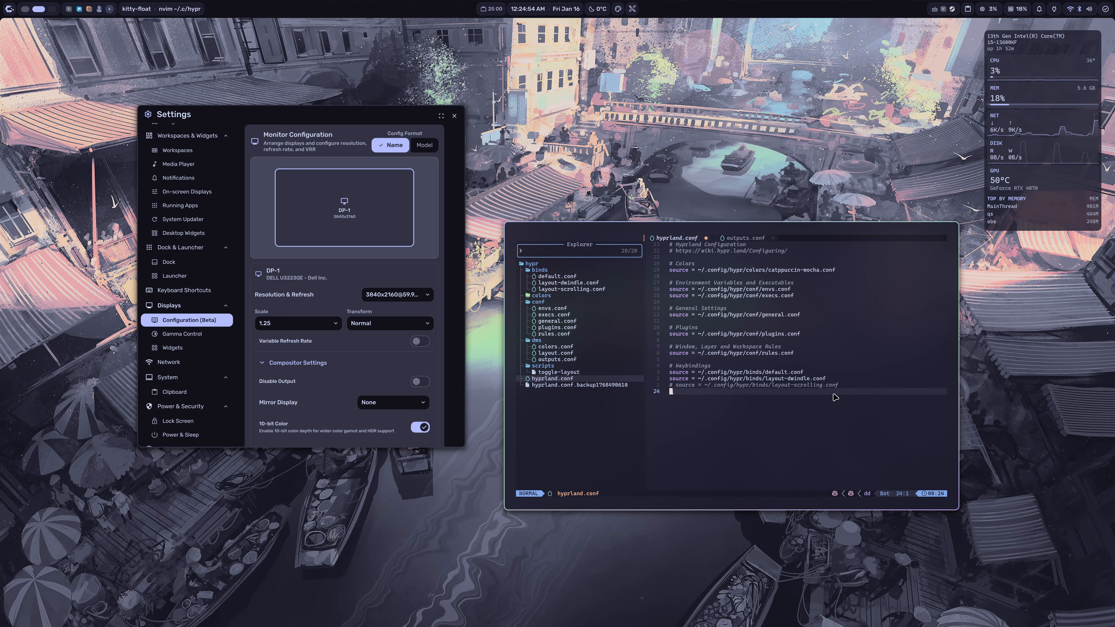
key(k)
key(k)
key(k)
key(k)
key(k)
key(k)
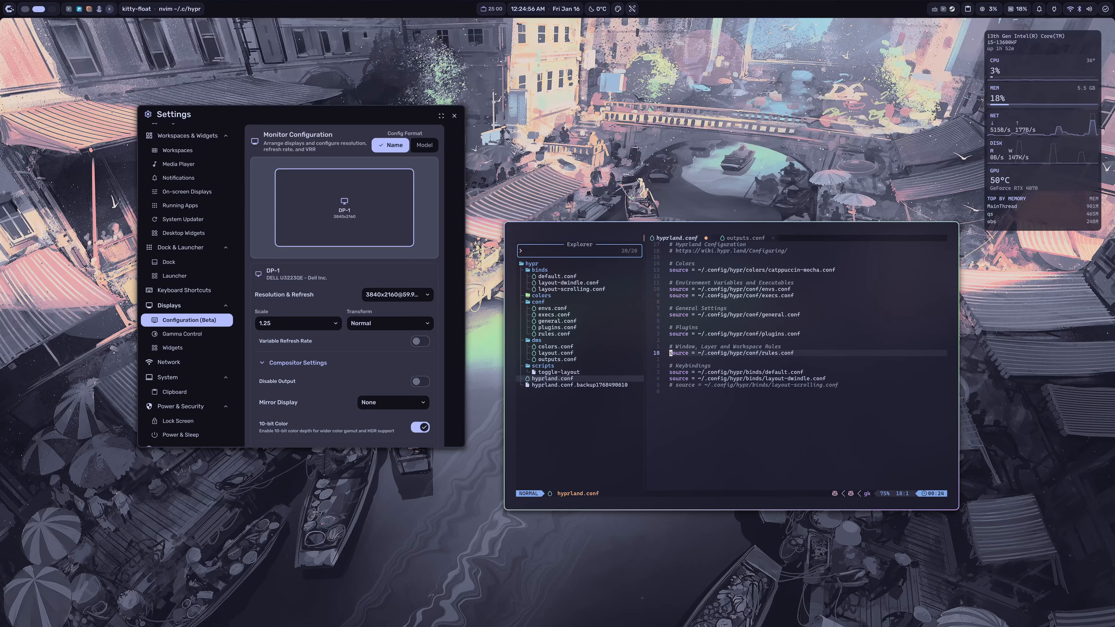
key(o)
key(Return)
text(# DMS)
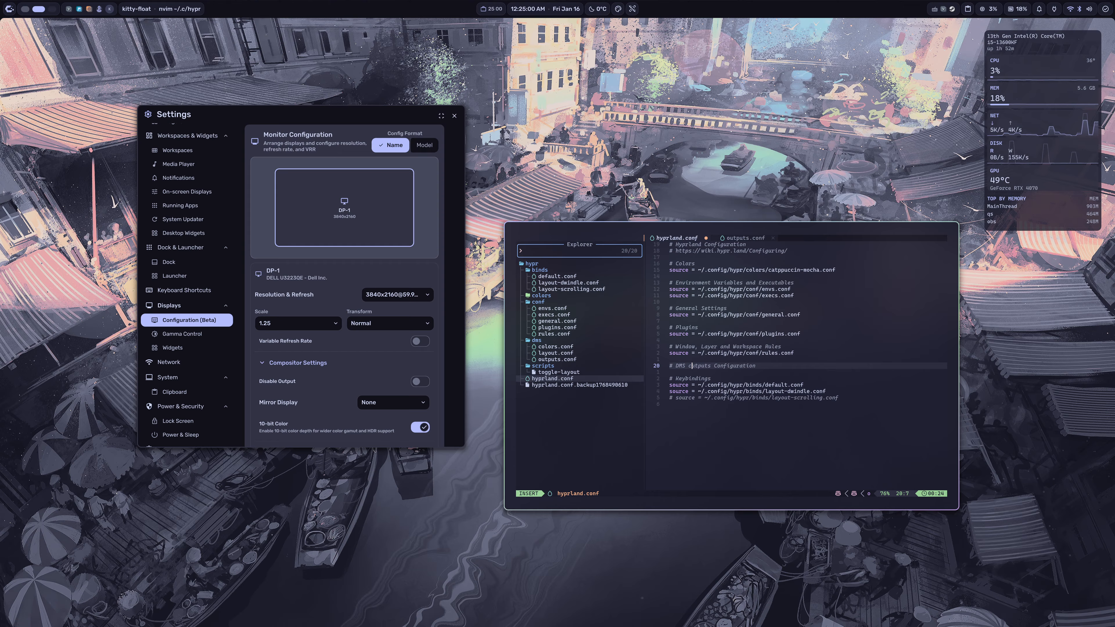
text( Configuration)
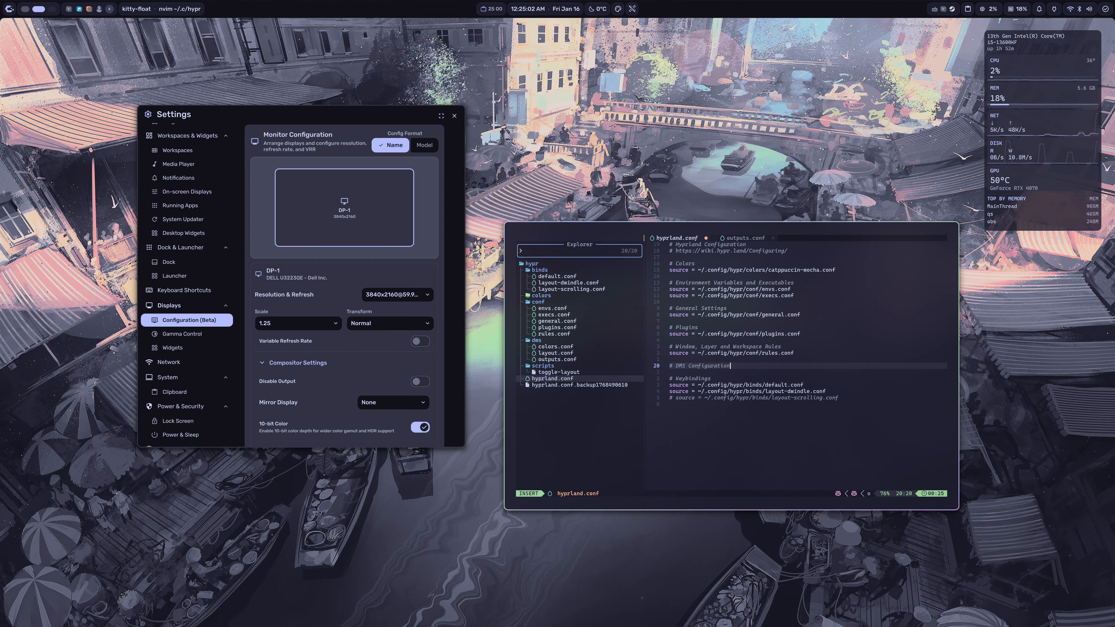
key(Escape)
key(p)
text(k)
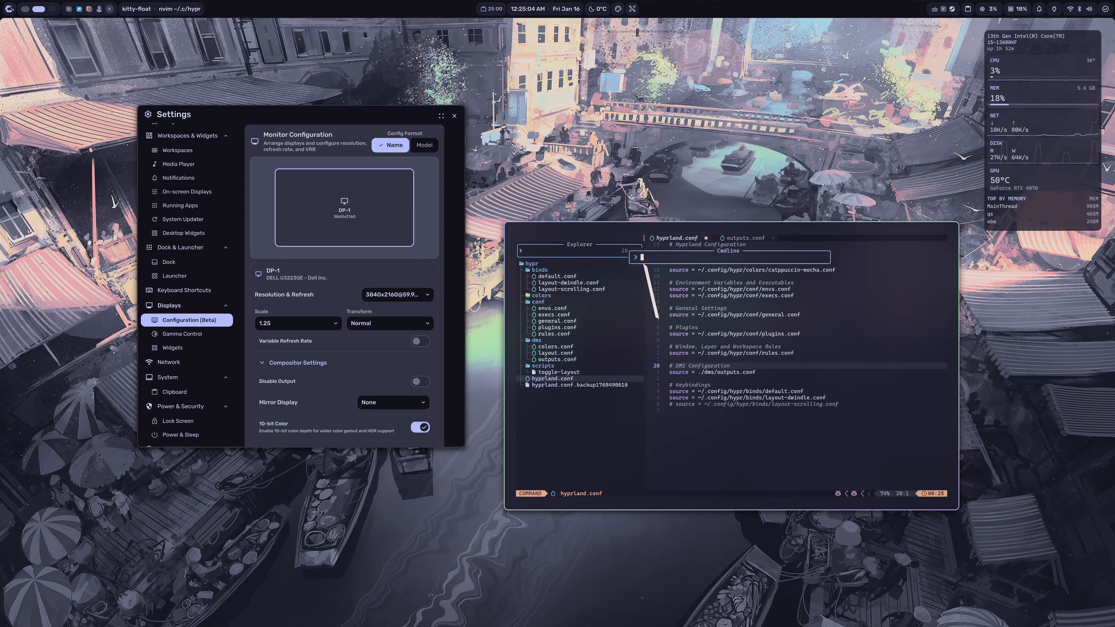
text(:w)
key(Return)
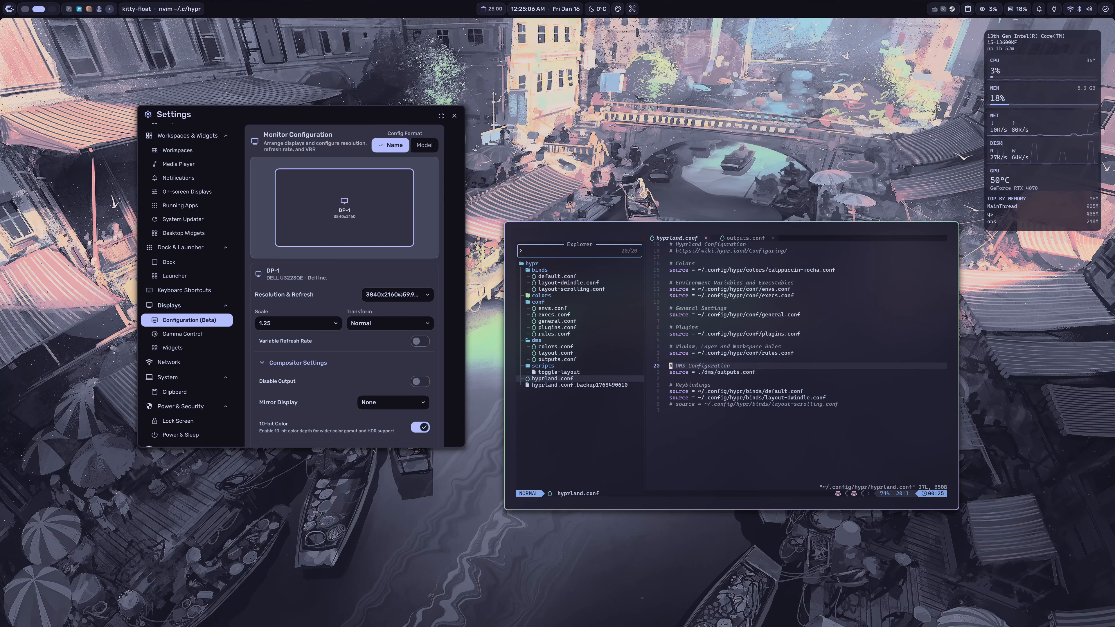
Step: Open conf/general.conf and compare its monitor line with the DMS outputs source line in hyprland.conf
click(773, 347)
click(559, 321)
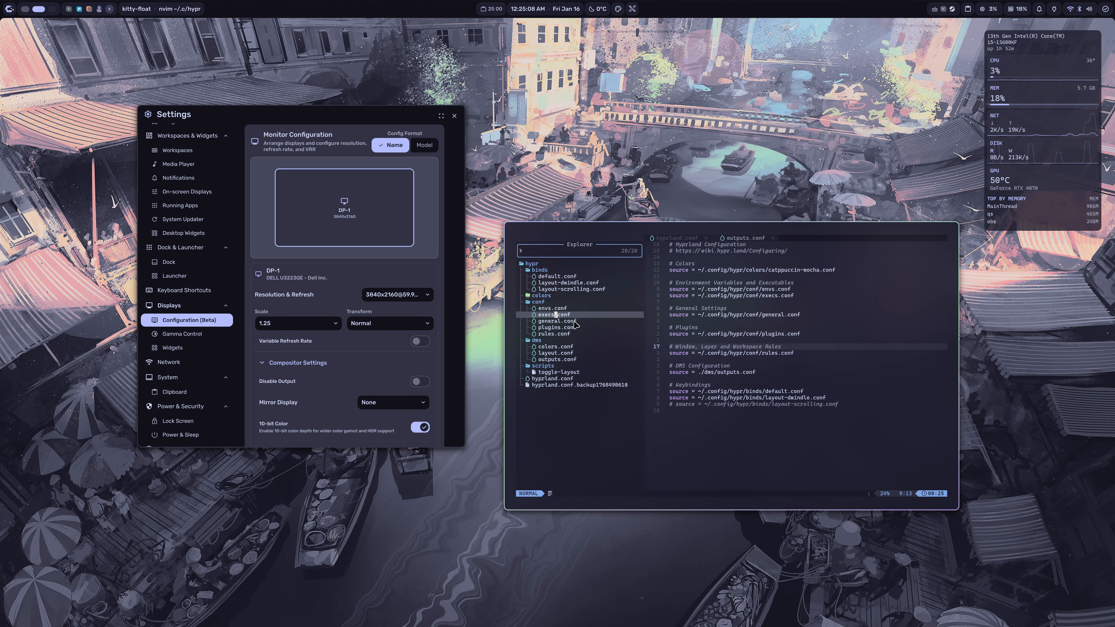
key(Return)
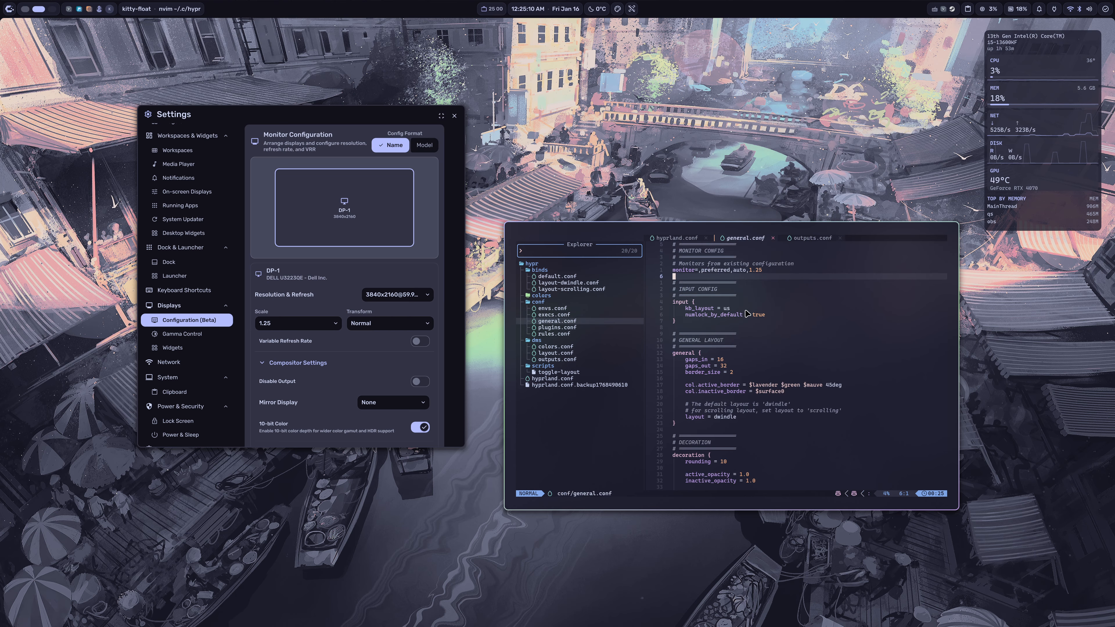
key(l)
key(l)
key(l)
key(l)
key(l)
key(l)
key(l)
key(l)
key(l)
key(l)
key(l)
key(l)
key(l)
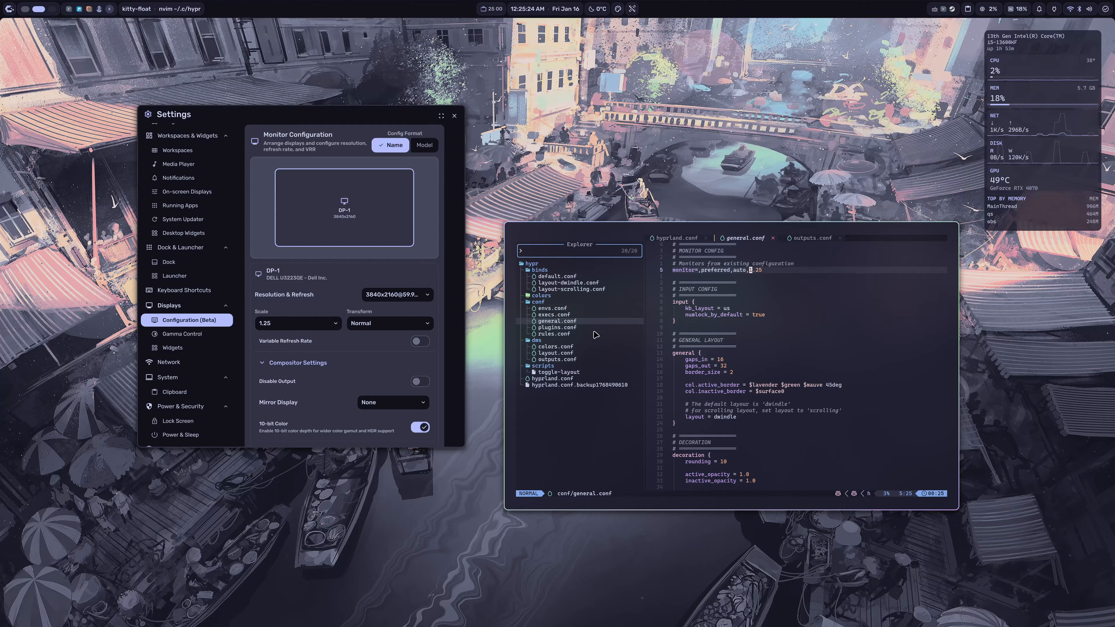
click(692, 238)
click(715, 373)
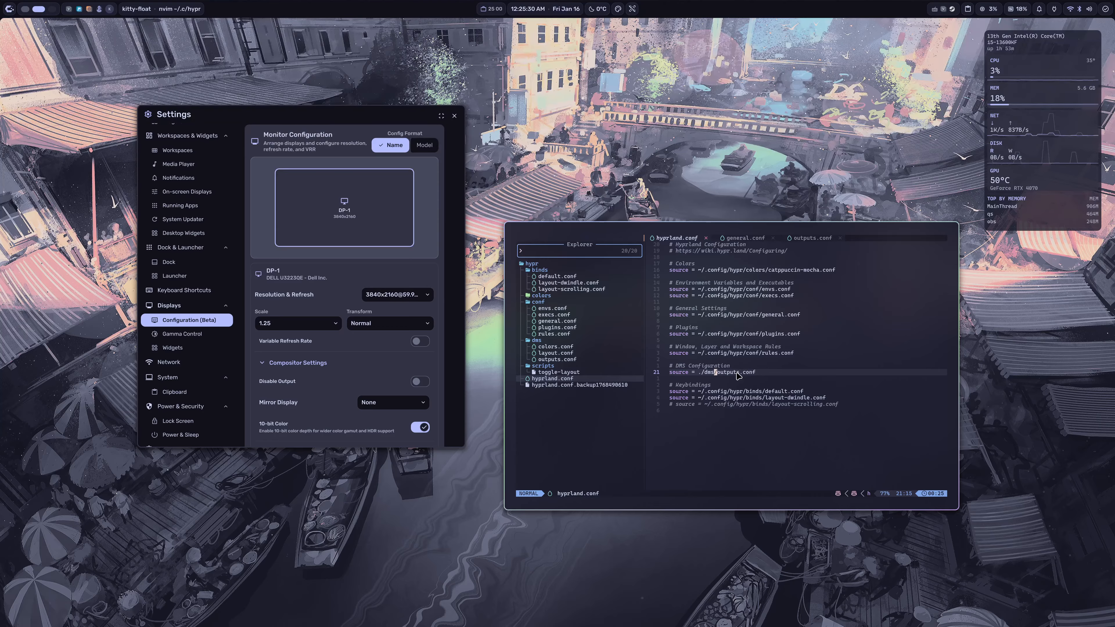
click(741, 238)
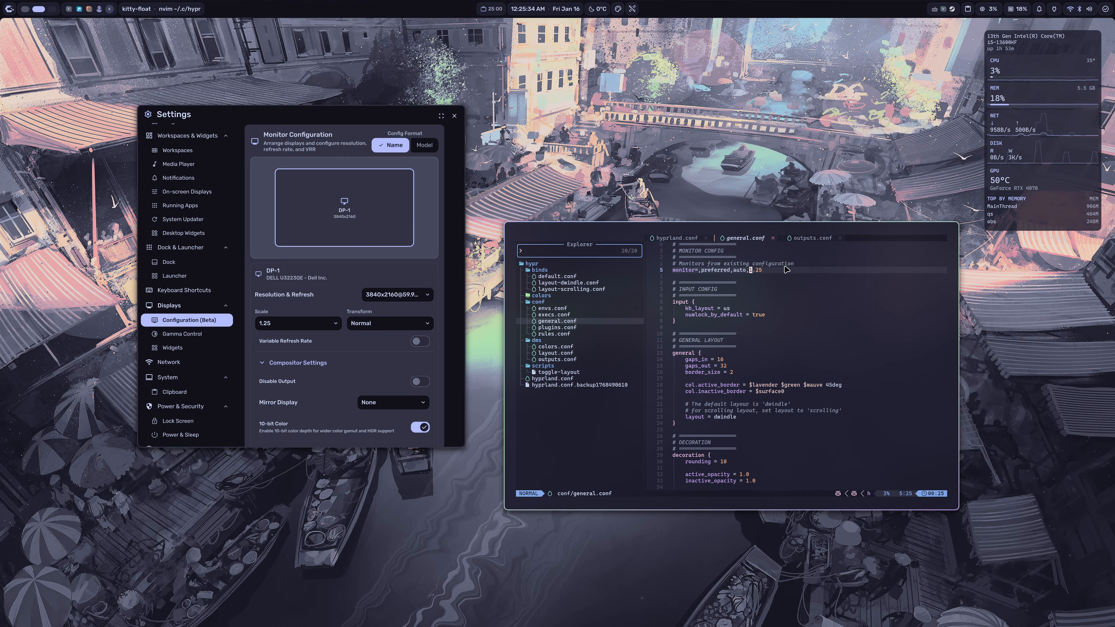
Step: Open colors.conf and layout.conf from the dms folder to examine the auto-generated settings
click(572, 352)
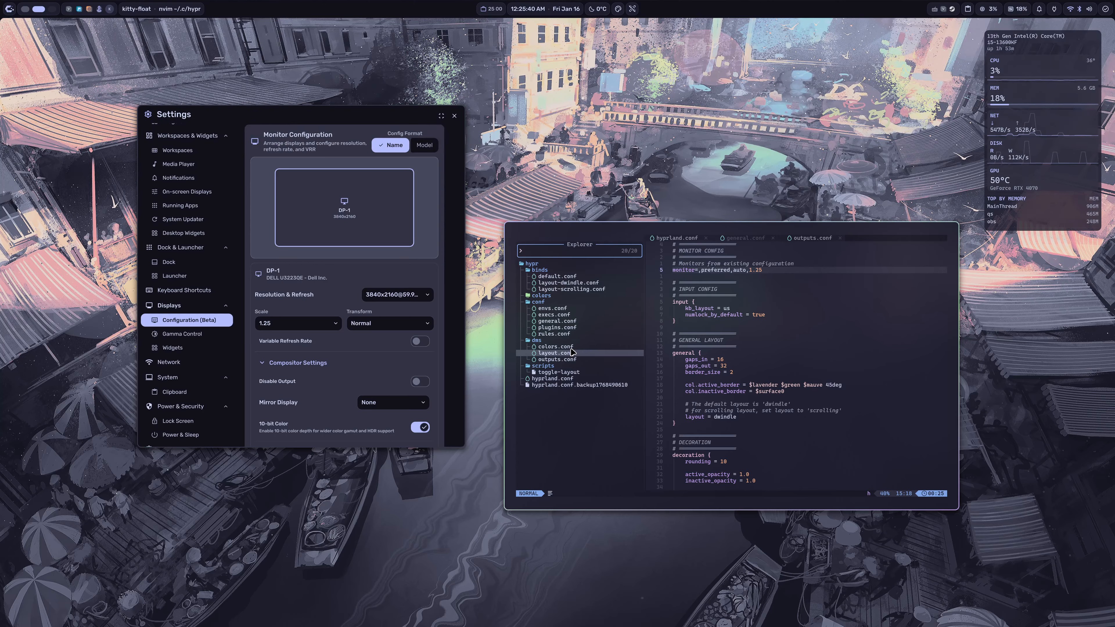
click(572, 347)
click(574, 353)
click(574, 359)
click(575, 347)
click(574, 353)
click(578, 347)
double_click(580, 346)
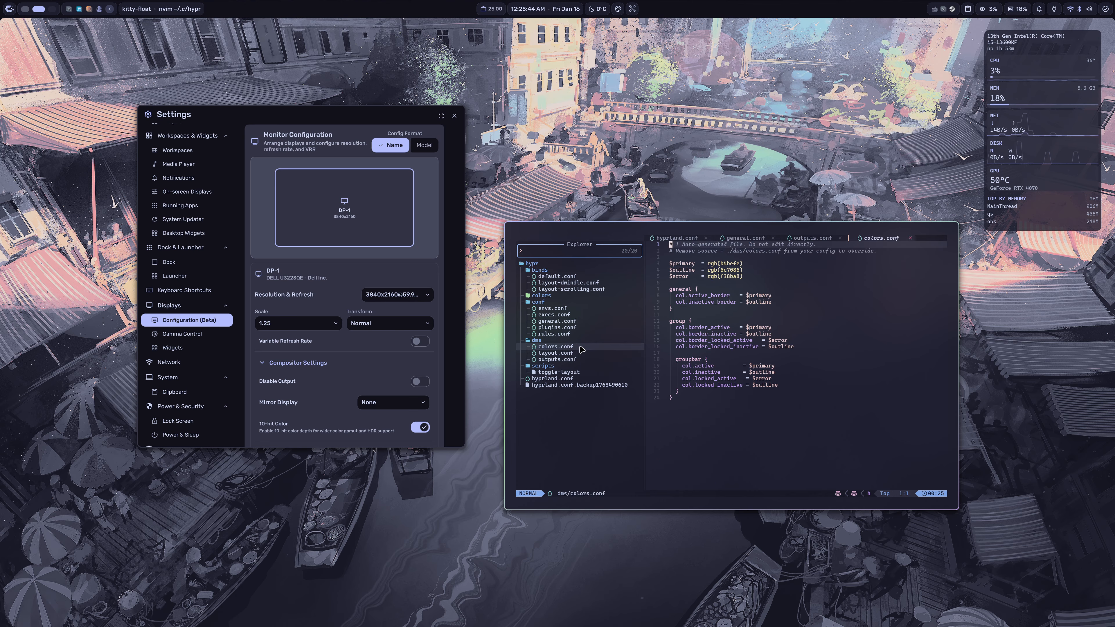
double_click(574, 353)
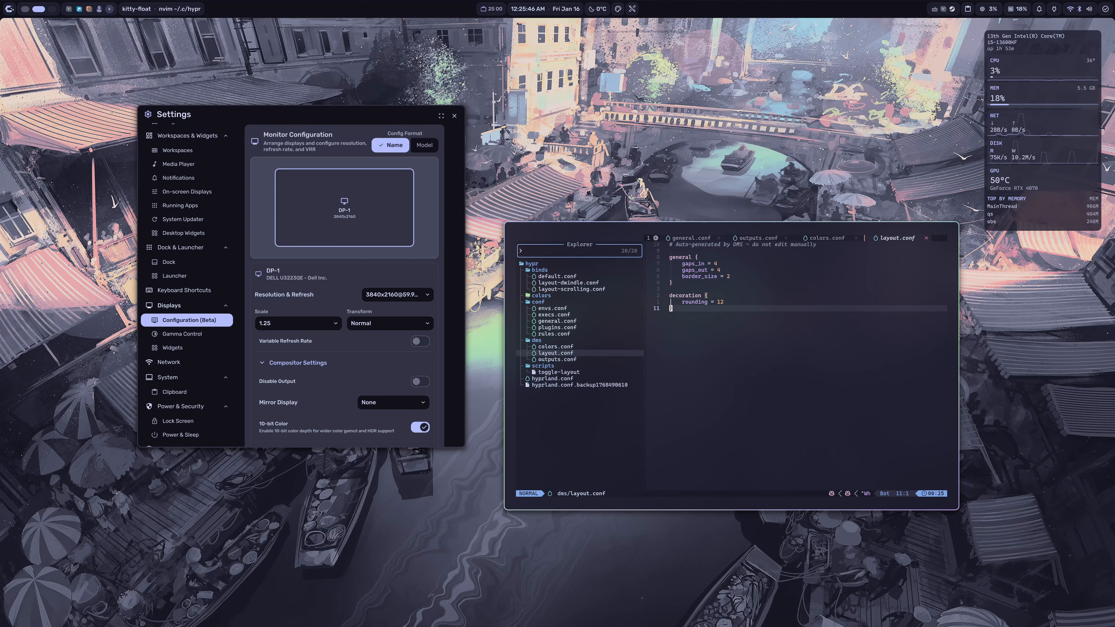
Step: Switch to the DMS Settings window, check the Workspaces page, and find the Hyprland Layout Overrides in Theme & Colors
key(ctrl+h)
key(k)
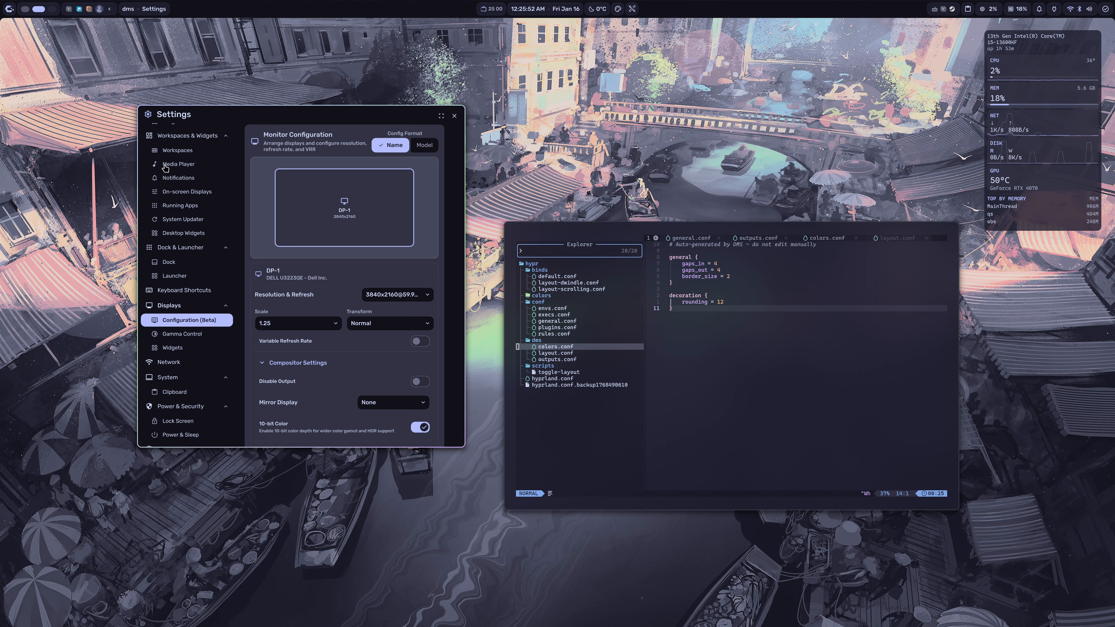
scroll(190, 204, up, 3)
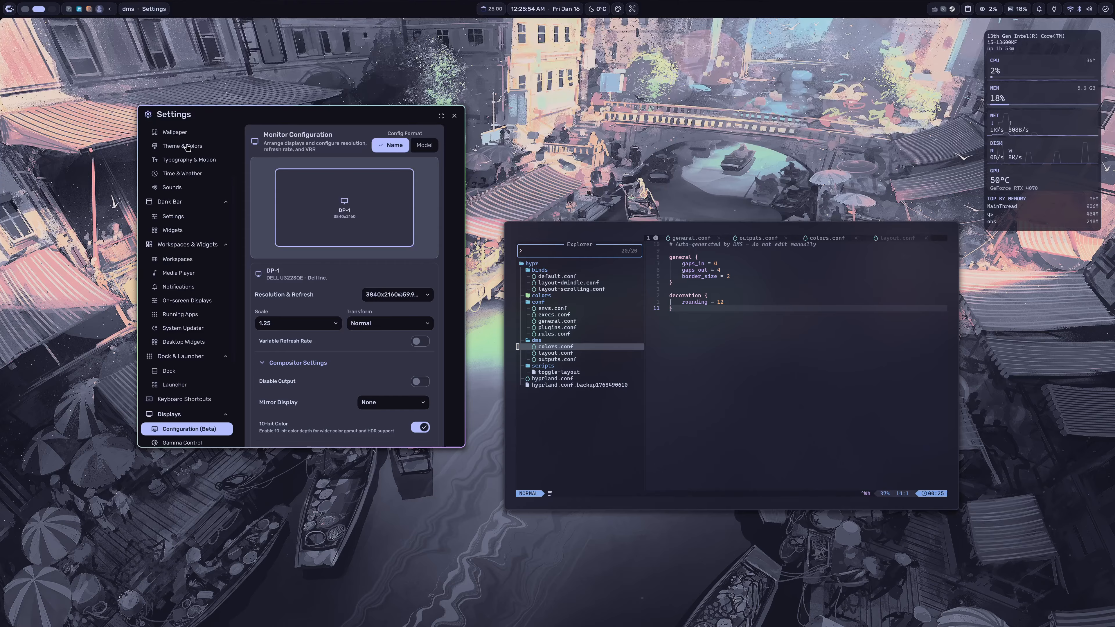
click(178, 260)
scroll(244, 267, down, 1)
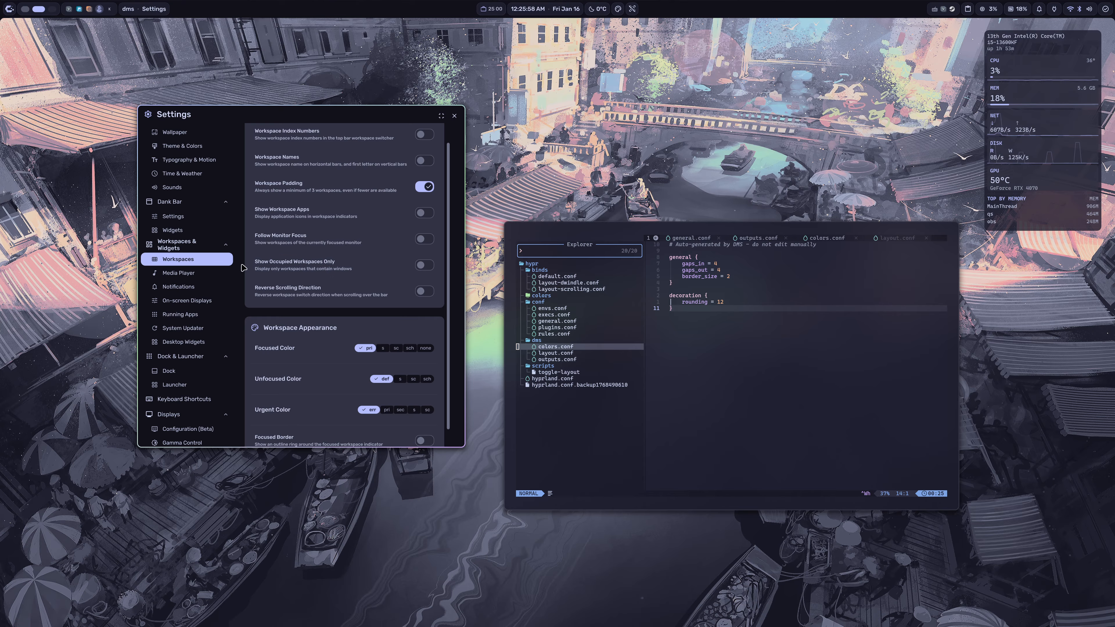
scroll(209, 276, up, 3)
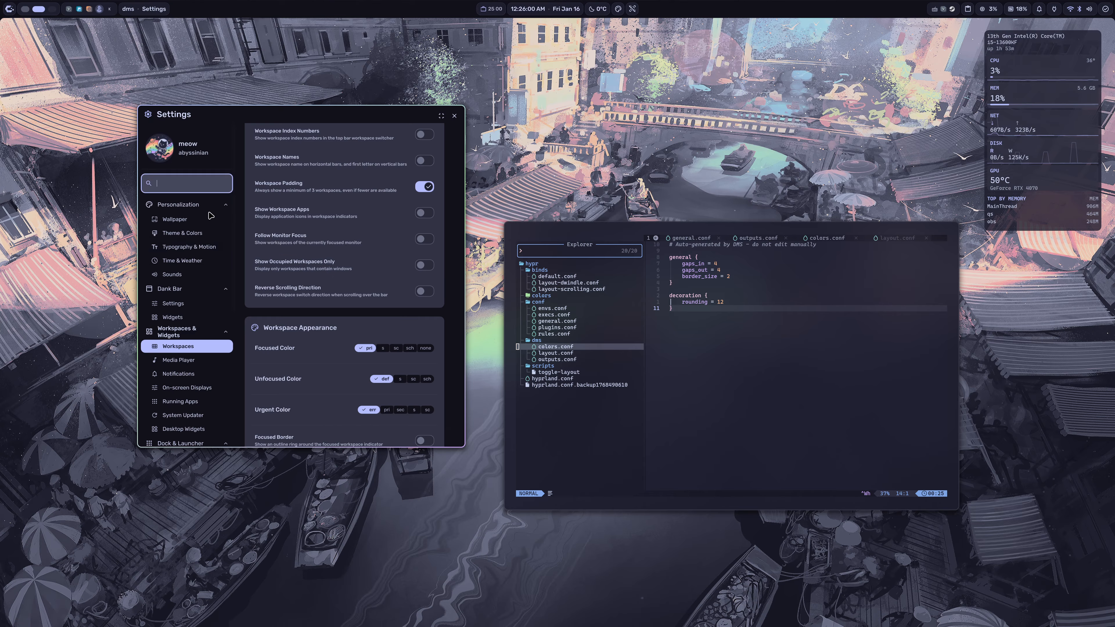
click(198, 236)
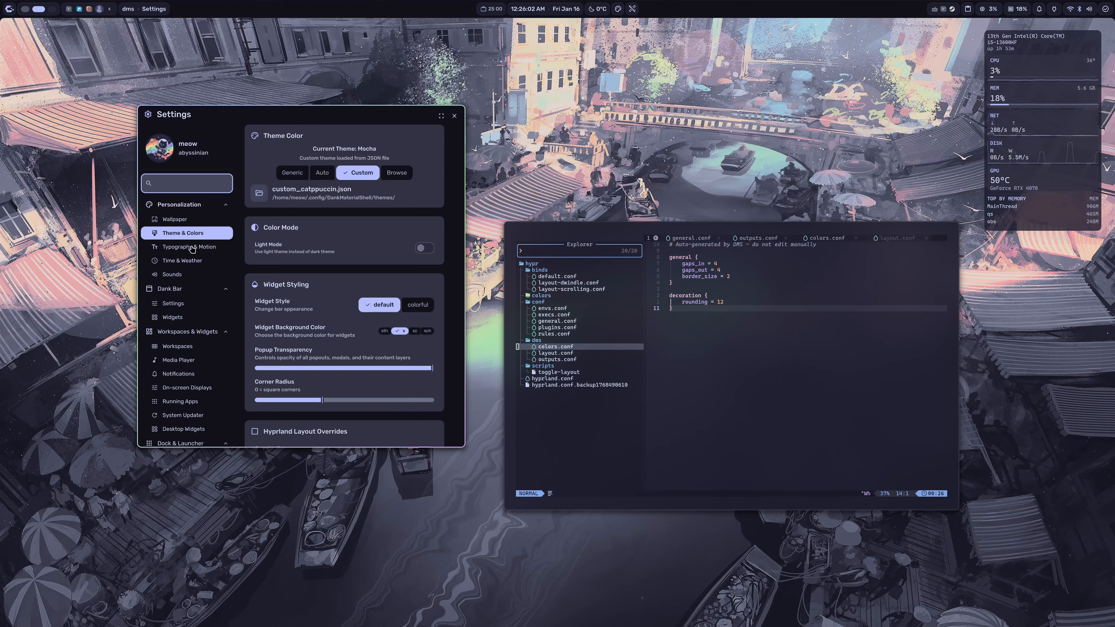
scroll(253, 246, down, 5)
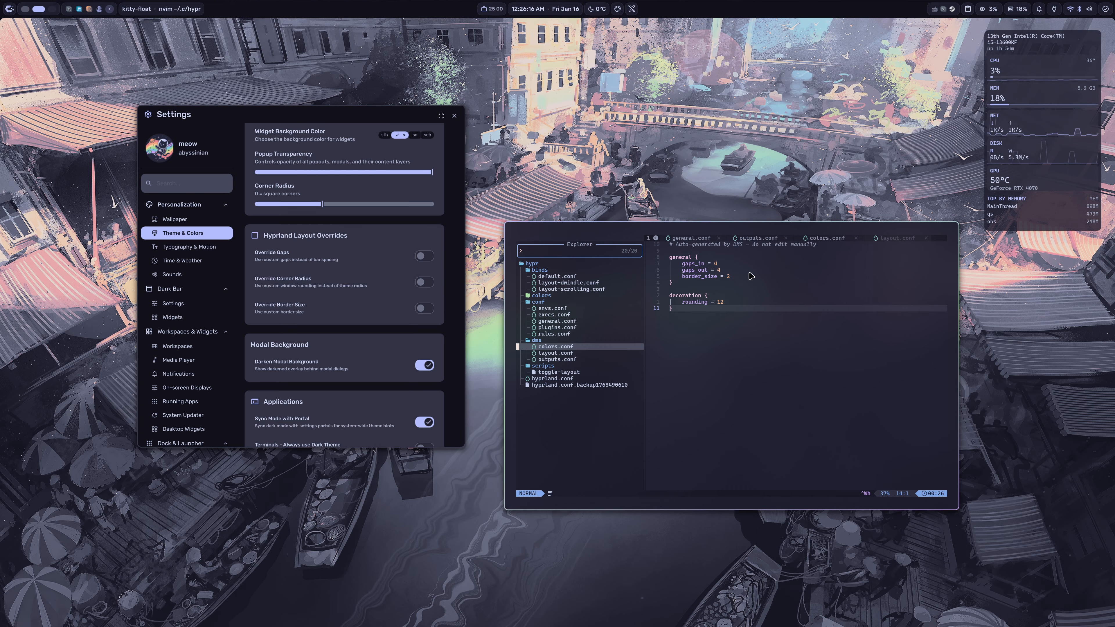
Step: Compare the gaps, border size and rounding values in layout.conf with the Hyprland Layout Overrides options in Theme & Colors
drag(715, 265, 727, 276)
click(706, 258)
click(742, 284)
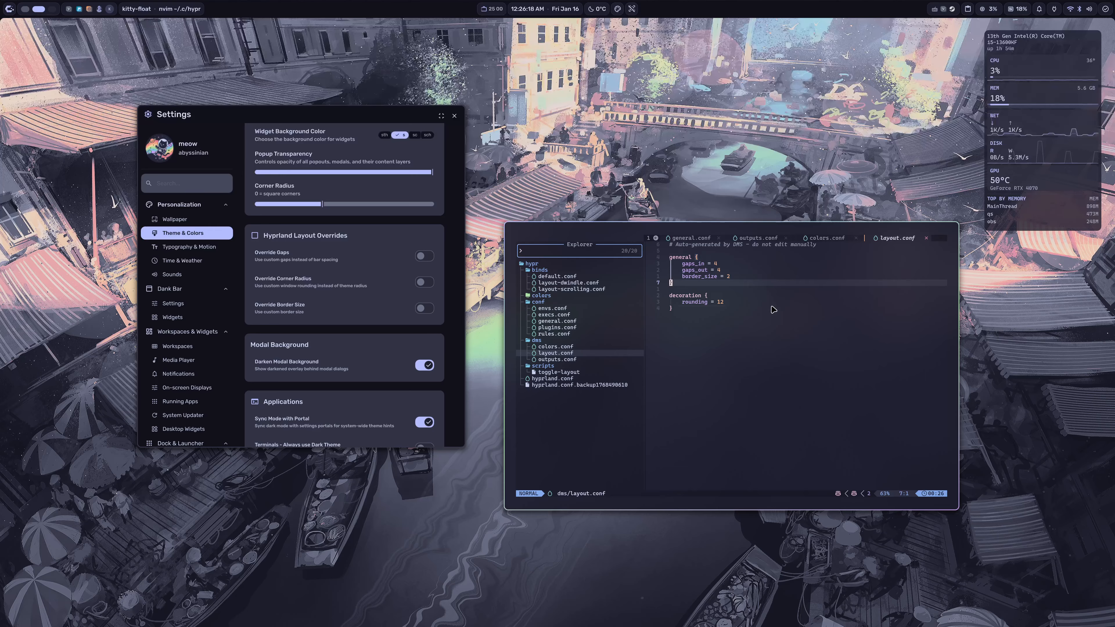
click(755, 310)
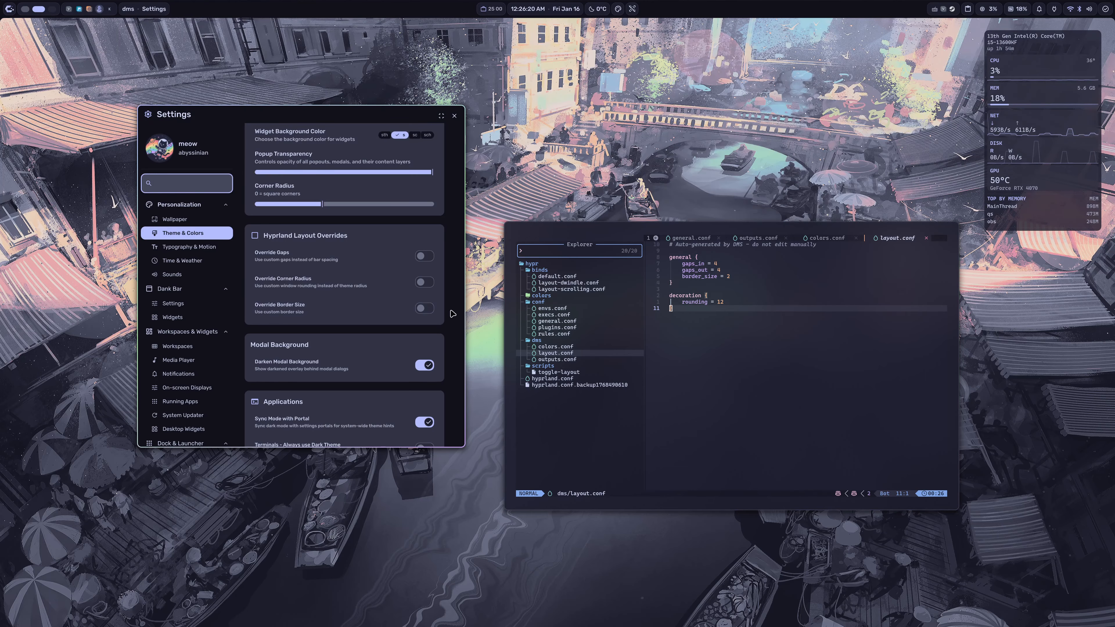
scroll(373, 281, up, 5)
scroll(321, 247, down, 4)
scroll(321, 247, down, 3)
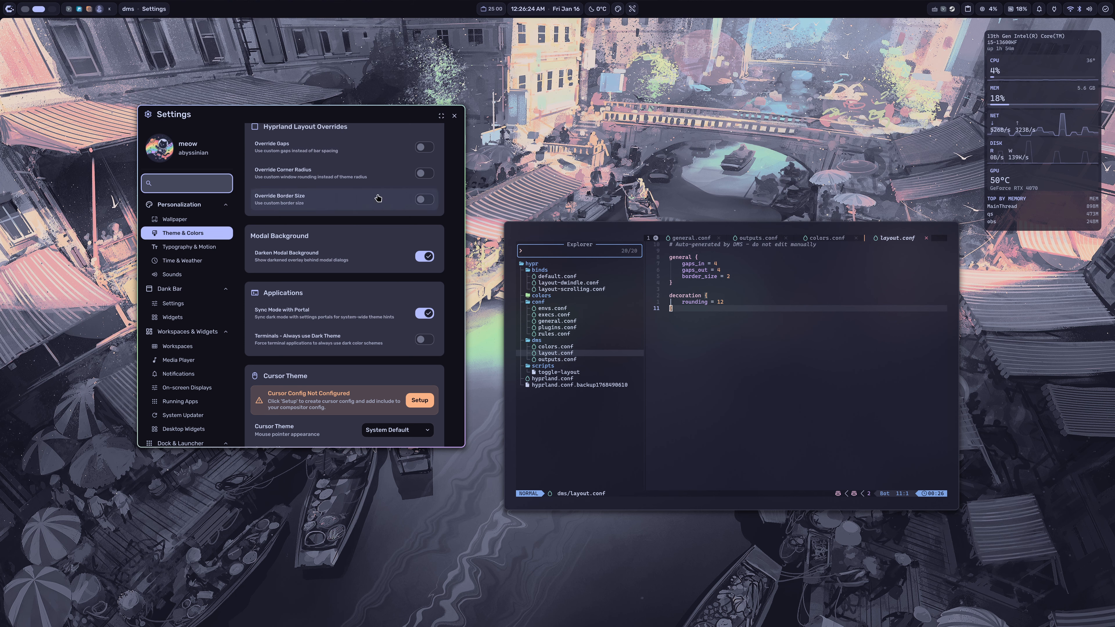
scroll(428, 206, up, 3)
Step: Enable Override Border Size, set the border size to 1 px, and check the border_size line in layout.conf
click(426, 265)
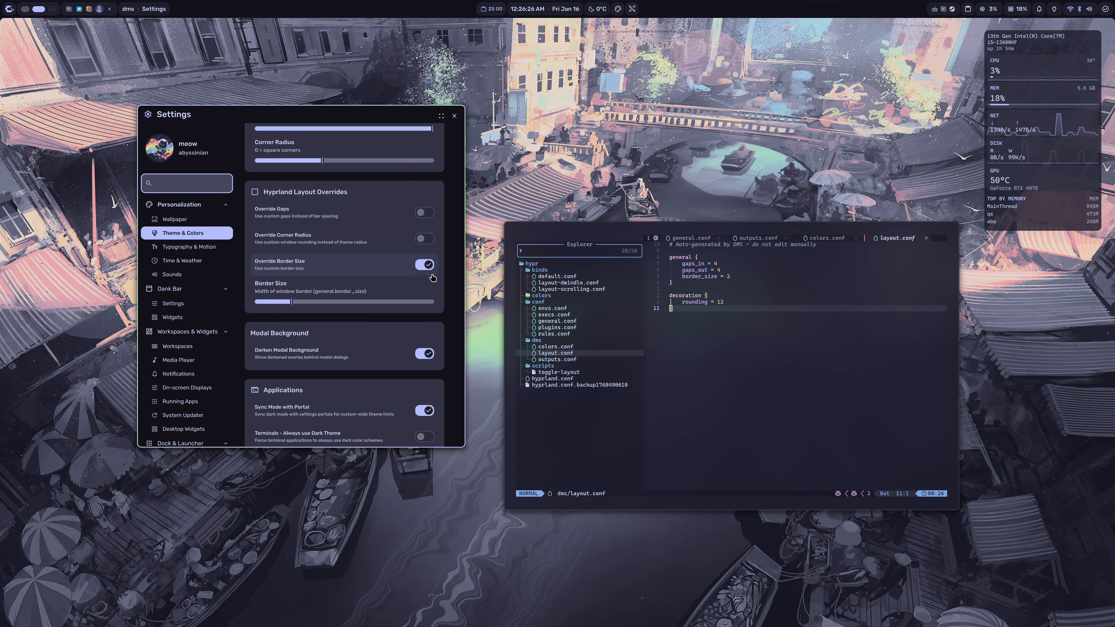
mouse_move(297, 303)
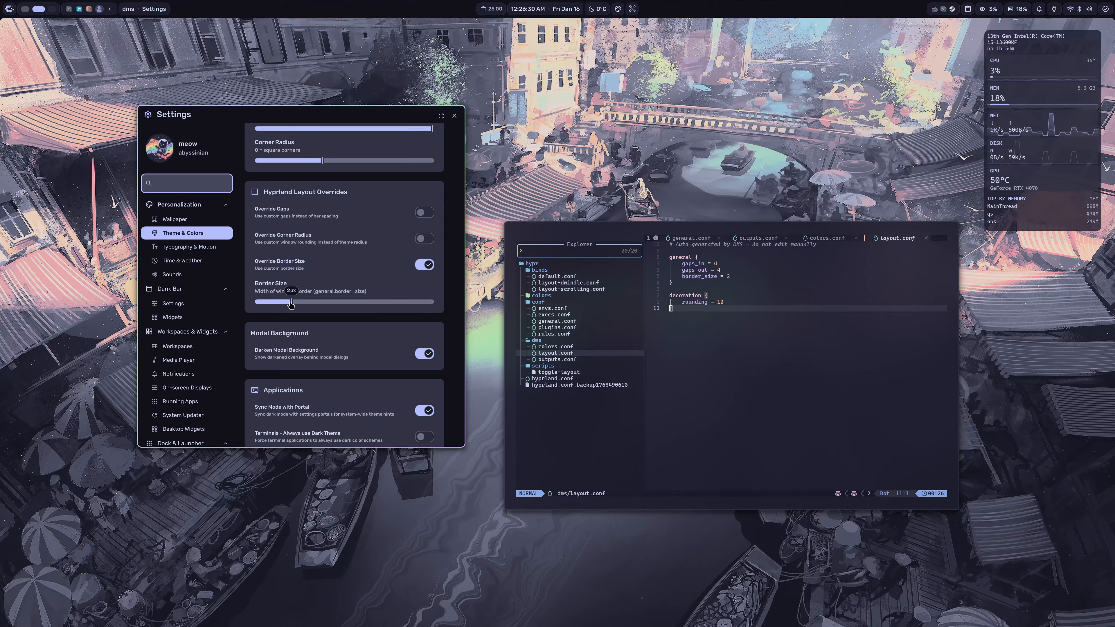
drag(292, 303, 274, 303)
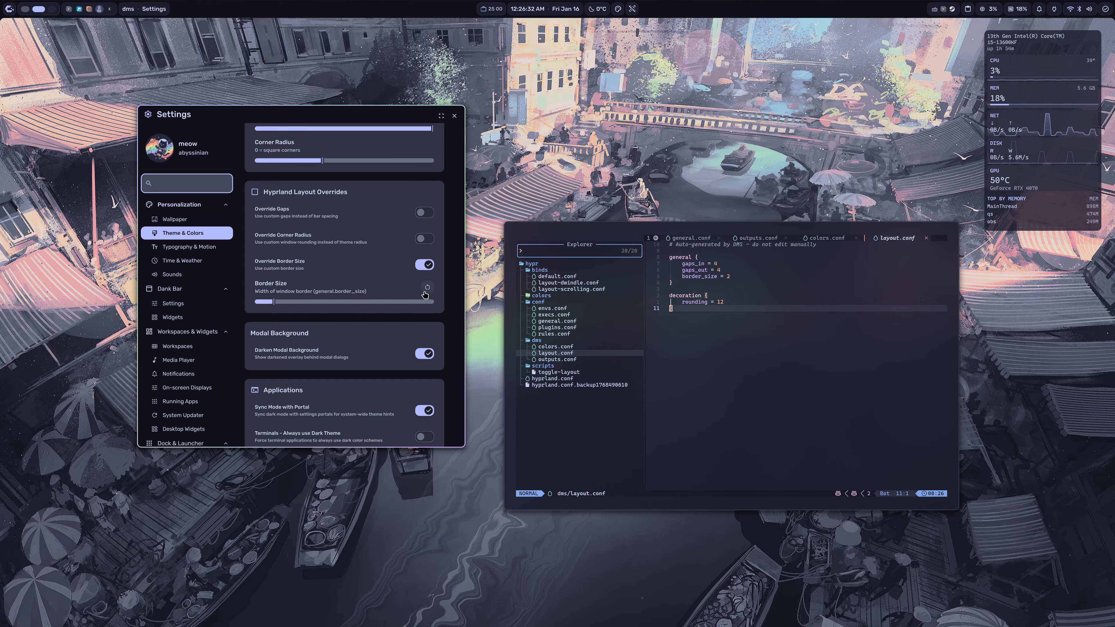
click(727, 277)
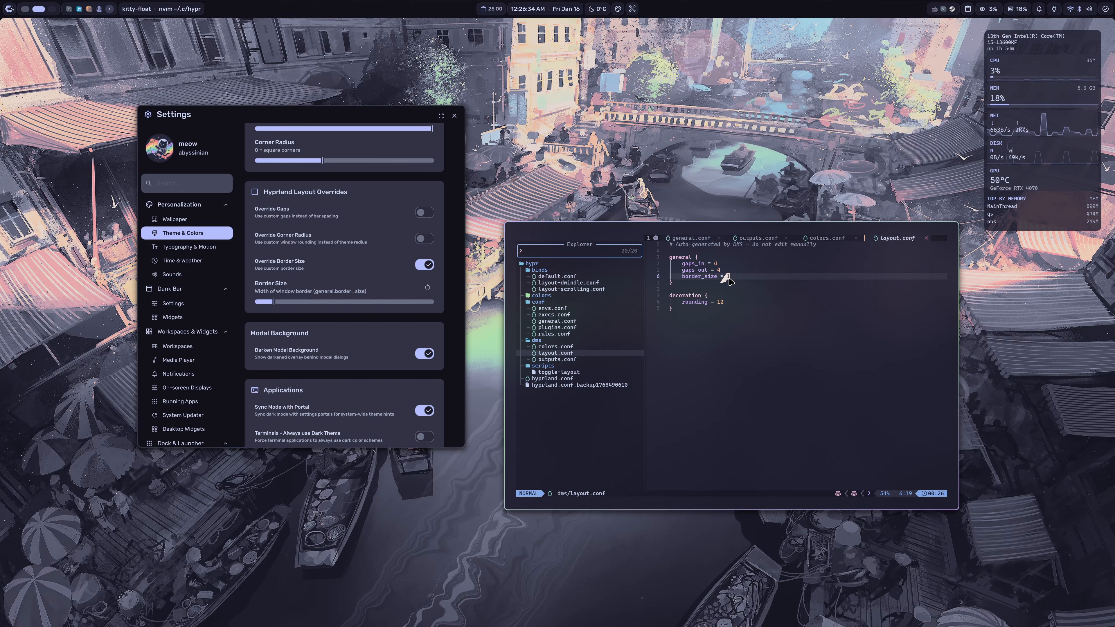
Step: Open hyprland.conf, add "source = ./dms/layout.conf" below the outputs.conf source line under DMS Configuration, and save the file
click(573, 379)
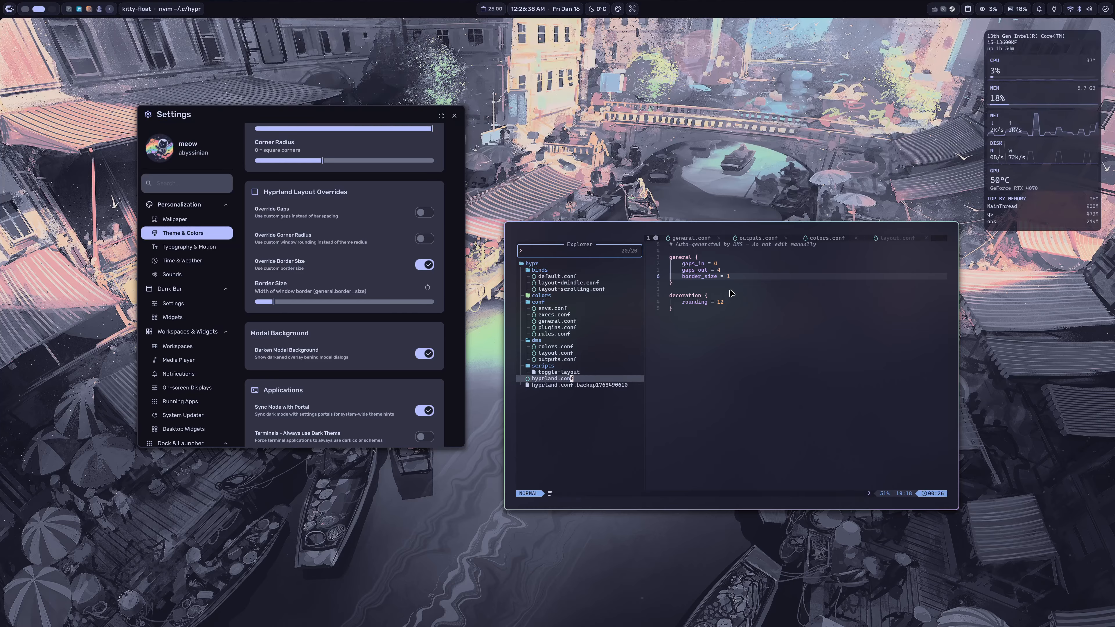
key(Return)
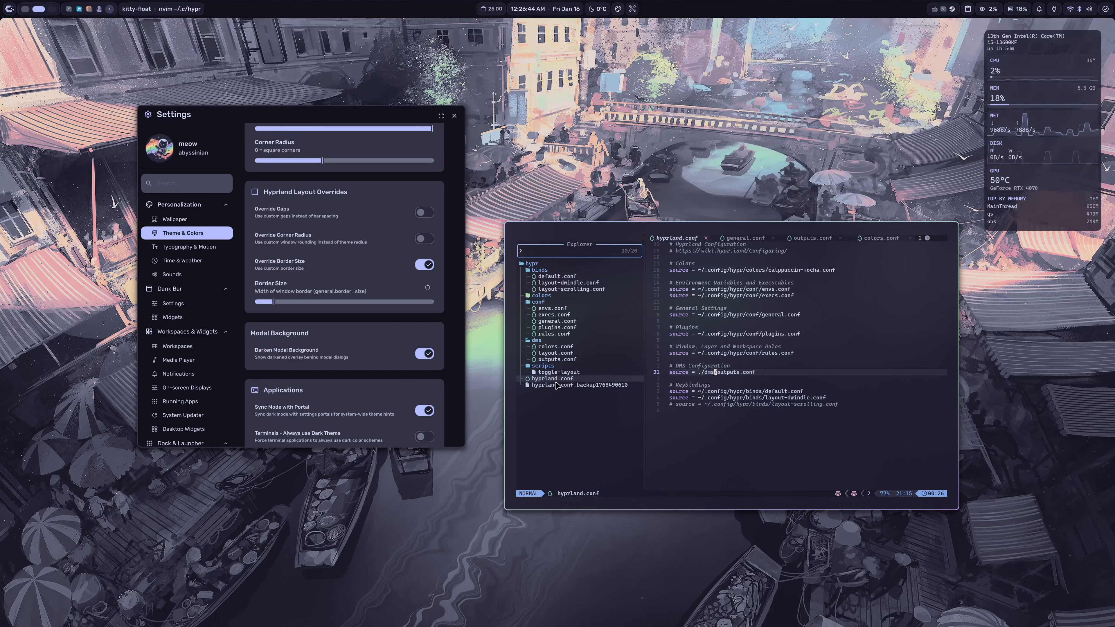
text(o)
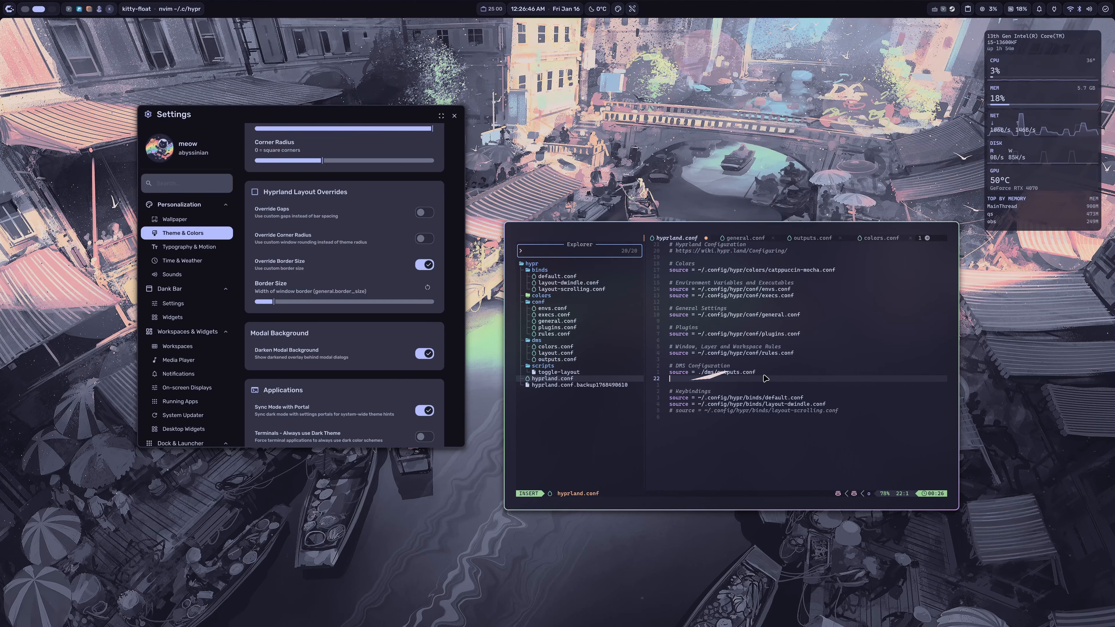
text(source = ./)
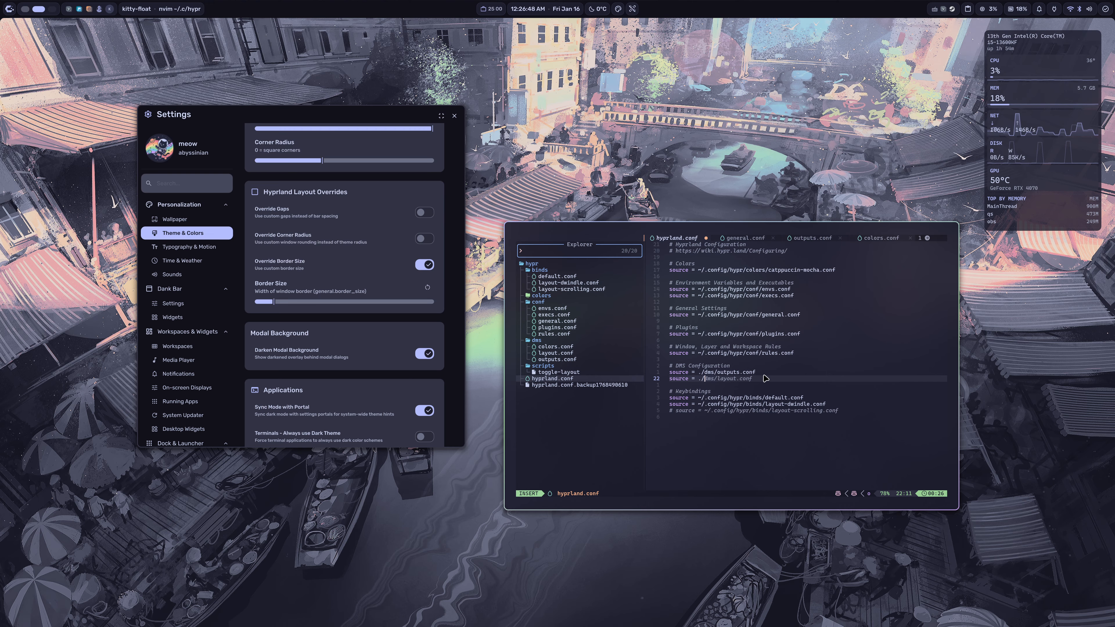
text(dms/layout.conf)
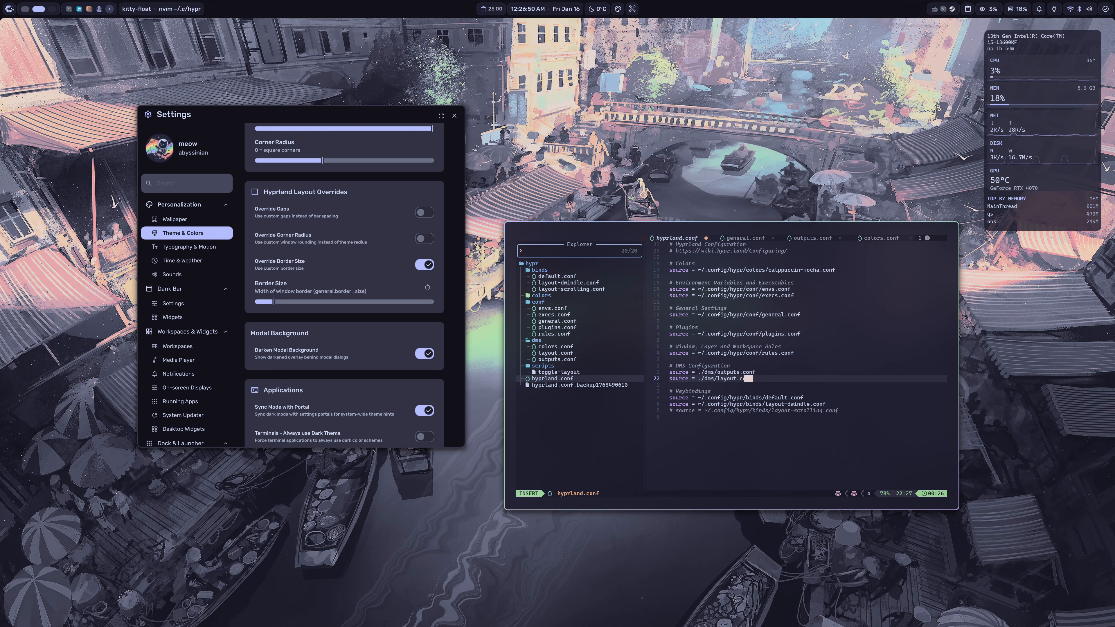
key(Escape)
text(:w)
key(Return)
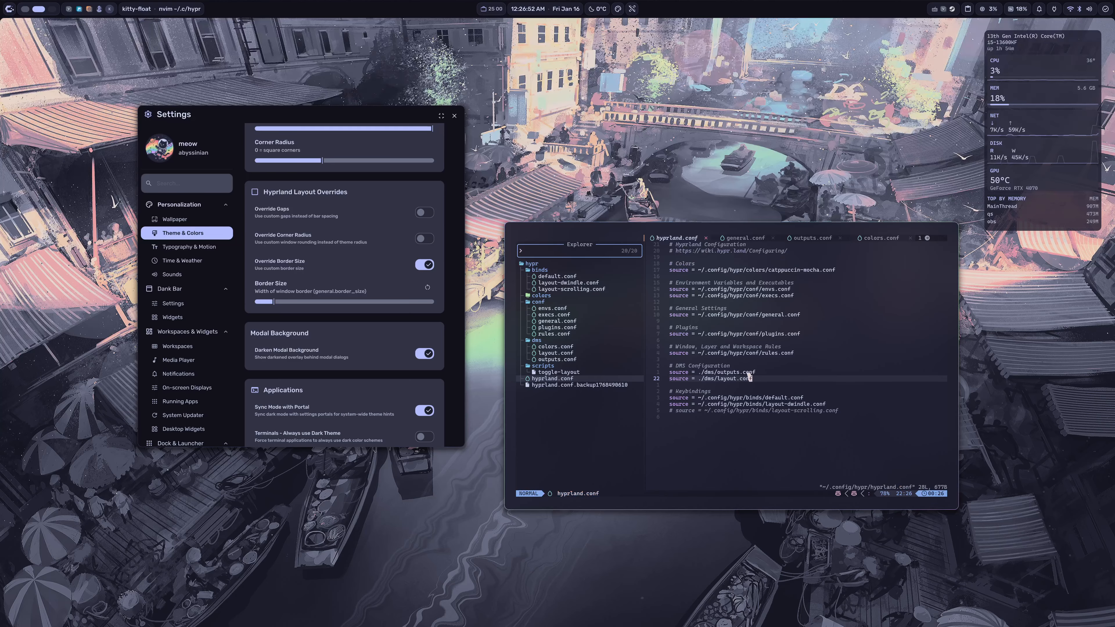
Step: Return to layout.conf, try a 6 px window border in the Hyprland Layout Overrides, and set Border Size to 2 px
click(823, 241)
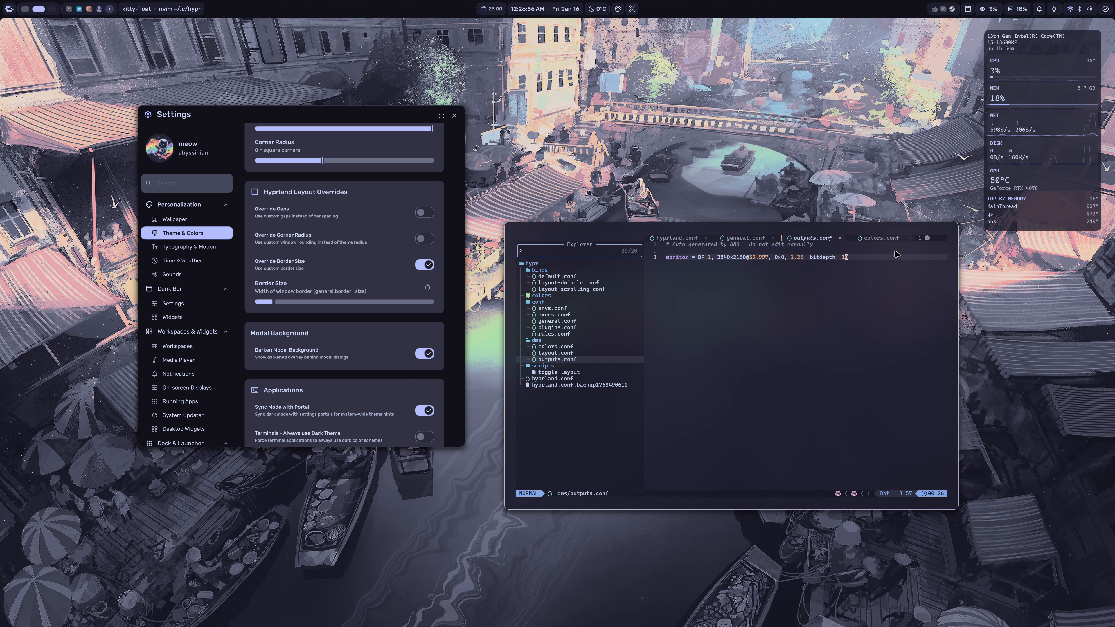
click(884, 241)
click(890, 238)
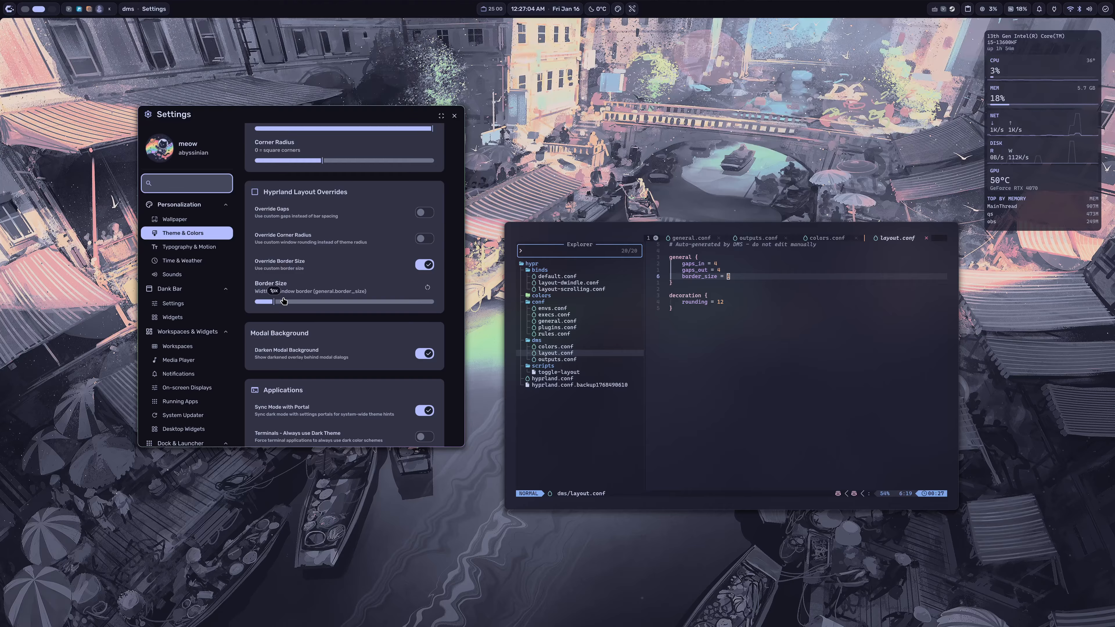
drag(278, 305, 287, 306)
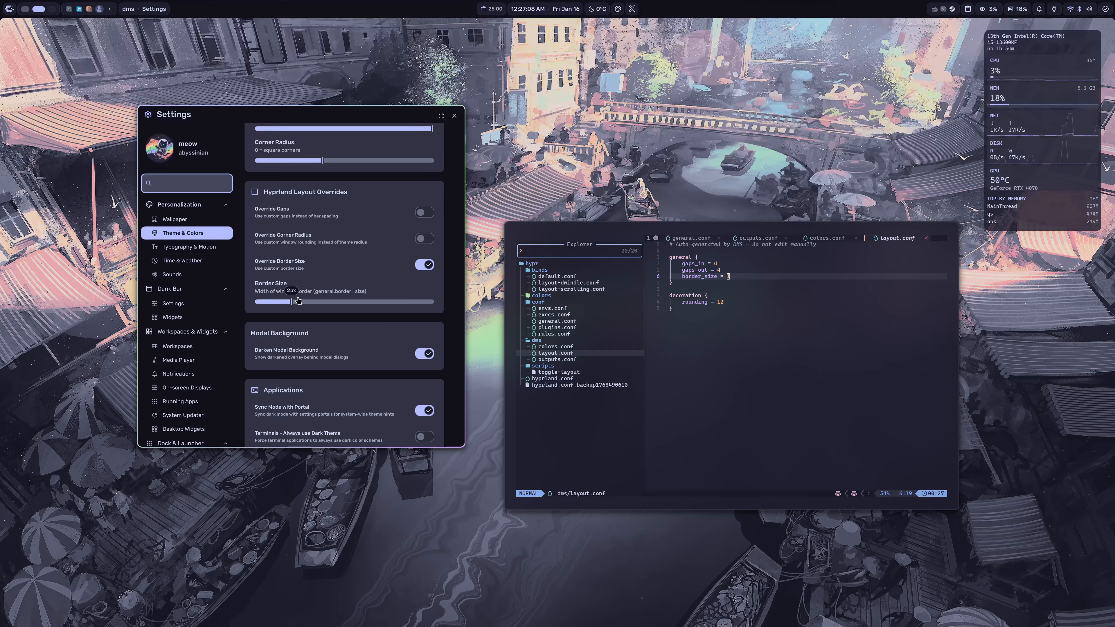
drag(296, 306, 363, 304)
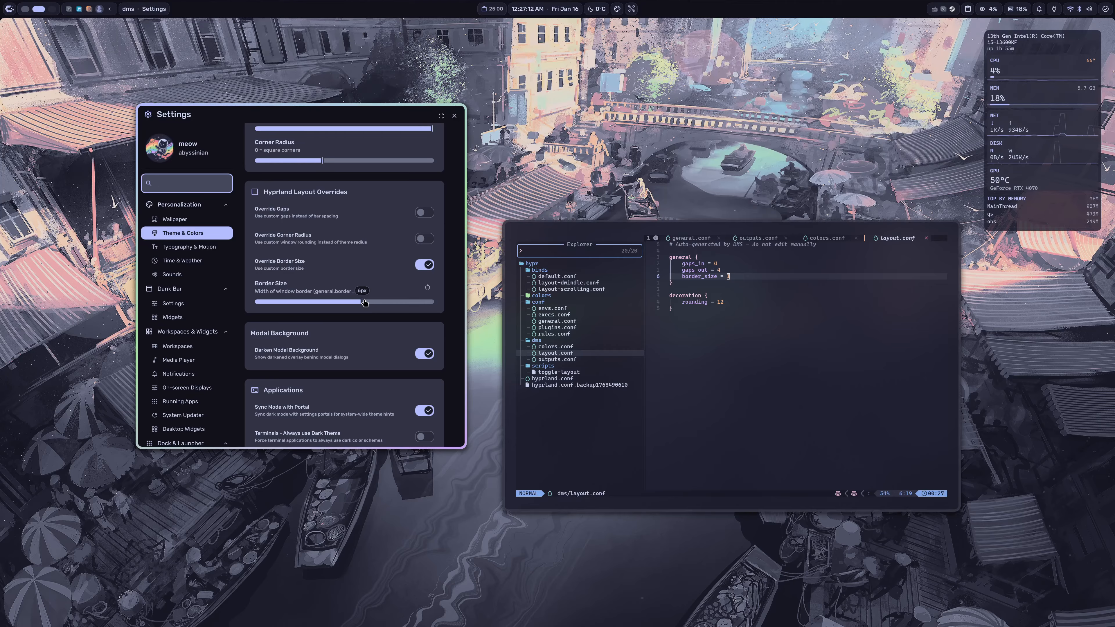
drag(364, 306, 292, 303)
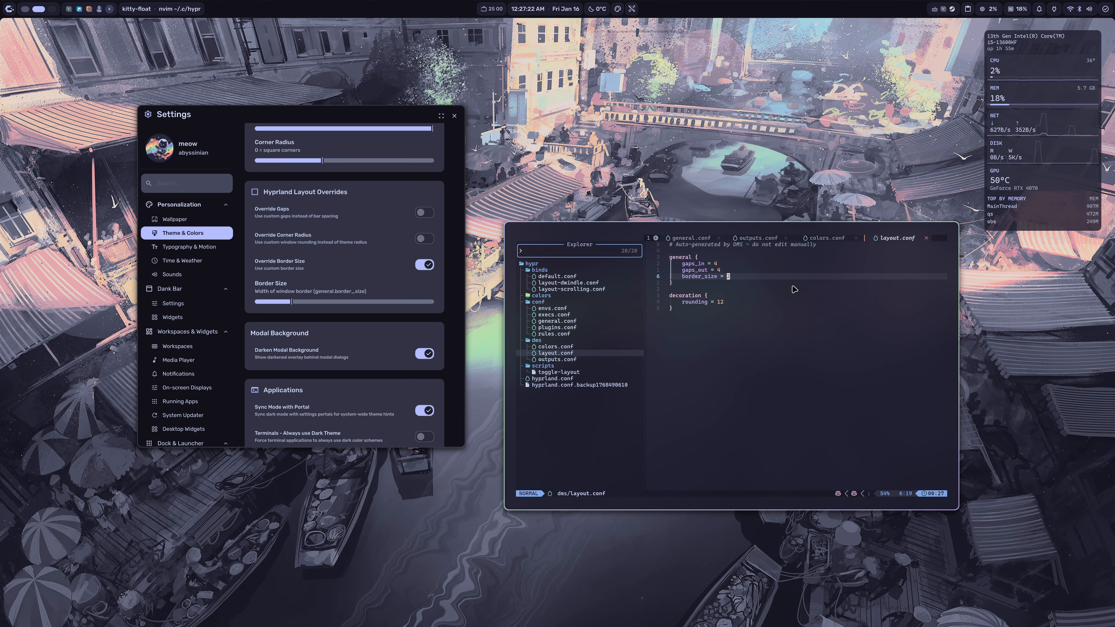
Step: Check the updated border_size line in layout.conf and quit Neovim
click(783, 330)
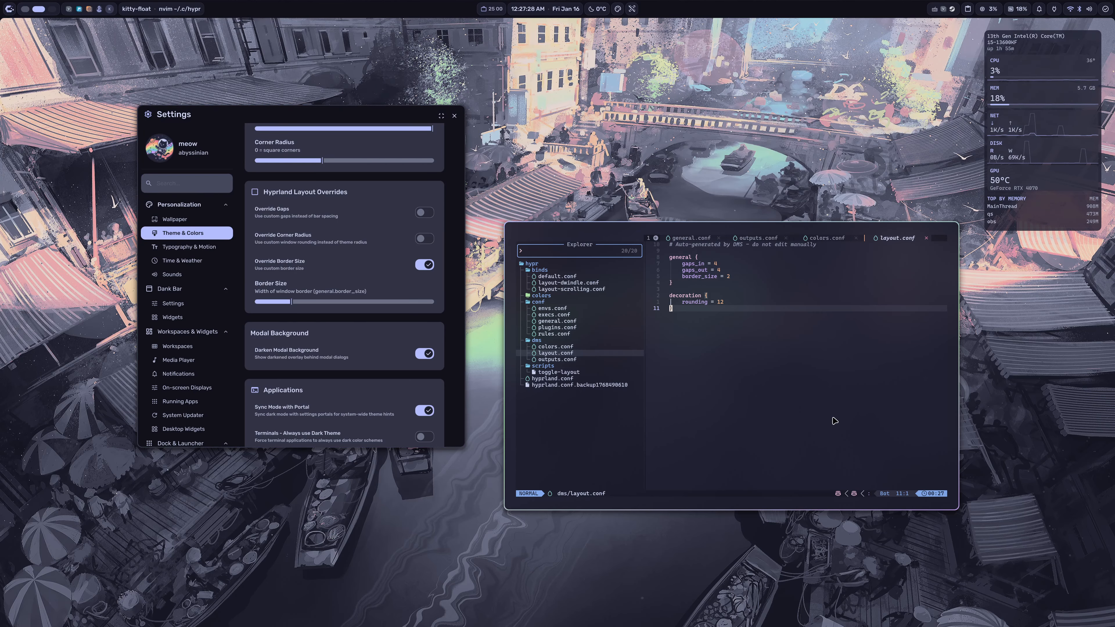
text(:q)
key(Return)
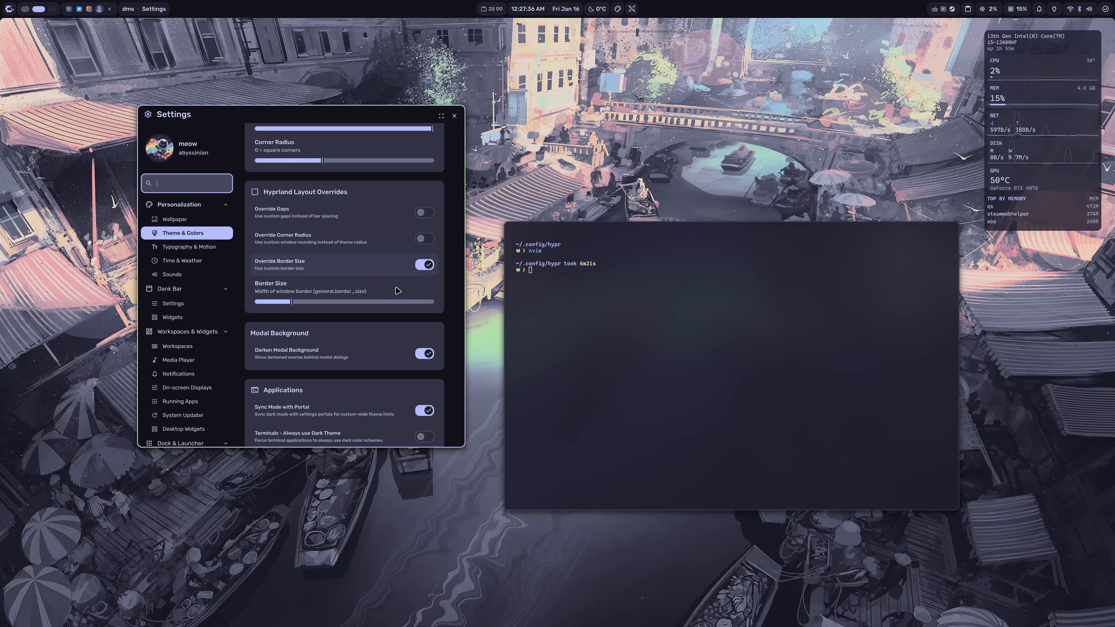
scroll(197, 290, down, 2)
scroll(196, 280, down, 4)
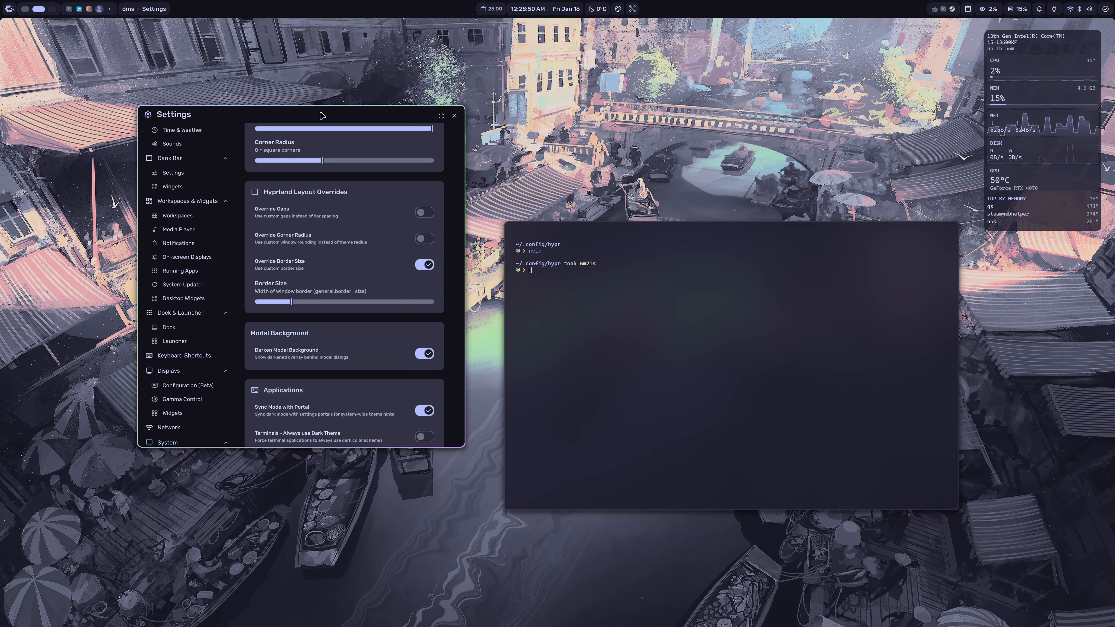
key(super+s)
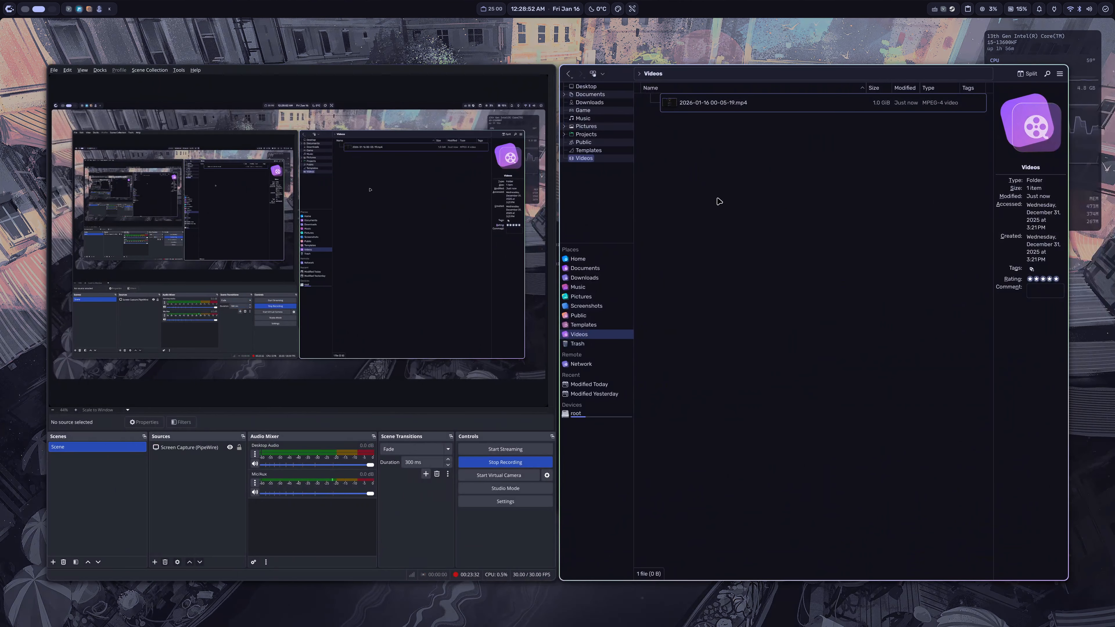